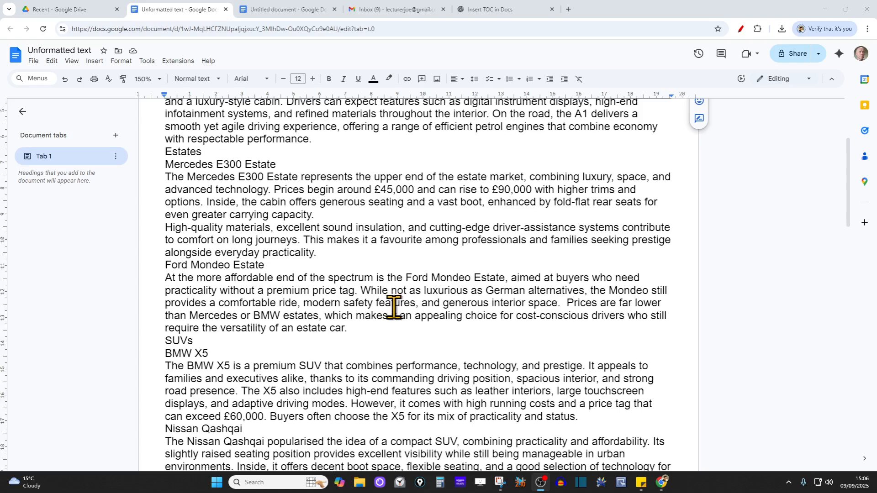
{"action": "scroll", "coordinate": [393, 308], "scroll_direction": "down", "scroll_amount": 7}
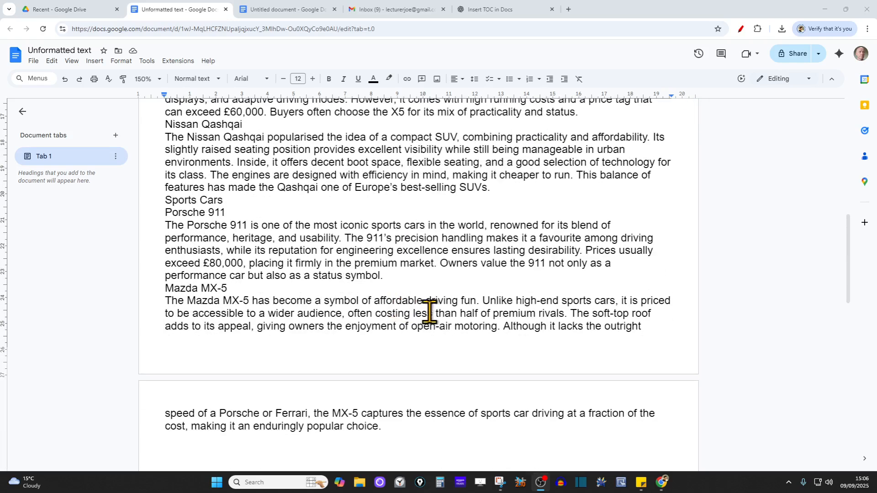
{"action": "scroll", "coordinate": [428, 313], "scroll_direction": "up", "scroll_amount": 3}
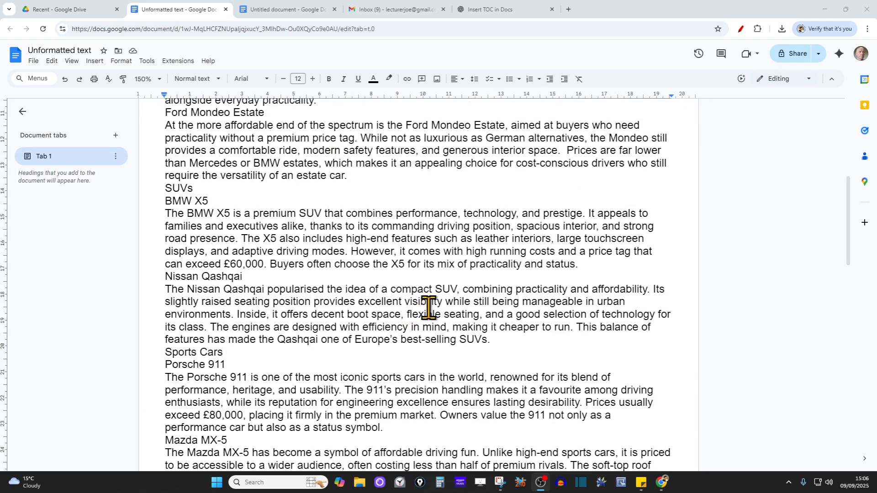
{"action": "scroll", "coordinate": [492, 321], "scroll_direction": "up", "scroll_amount": 6}
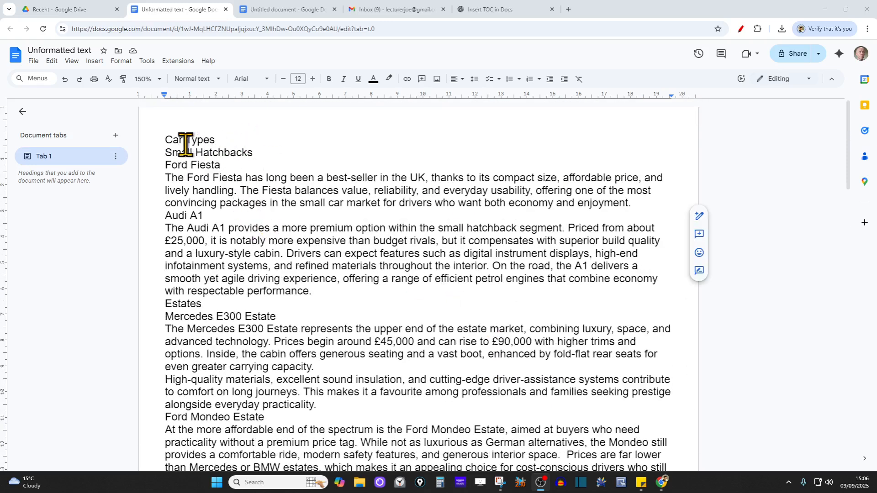
{"action": "left_click_drag", "start_coordinate": [169, 142], "coordinate": [249, 416]}
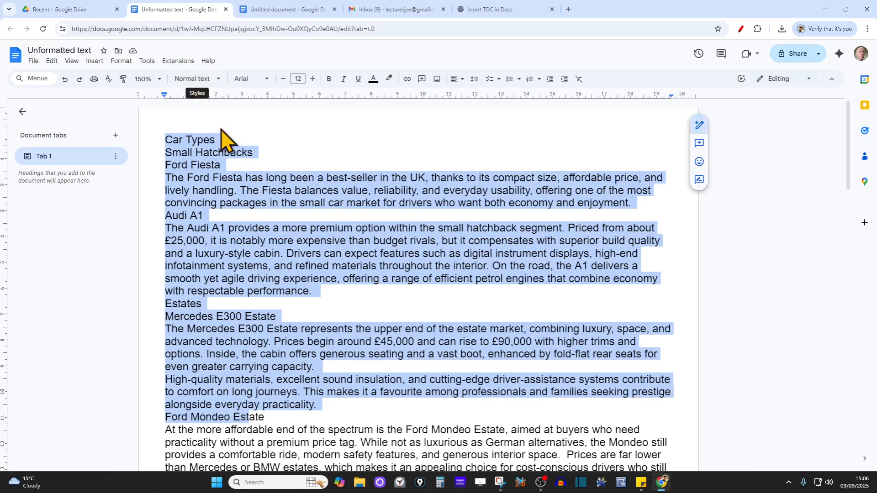
{"action": "left_click", "coordinate": [351, 151]}
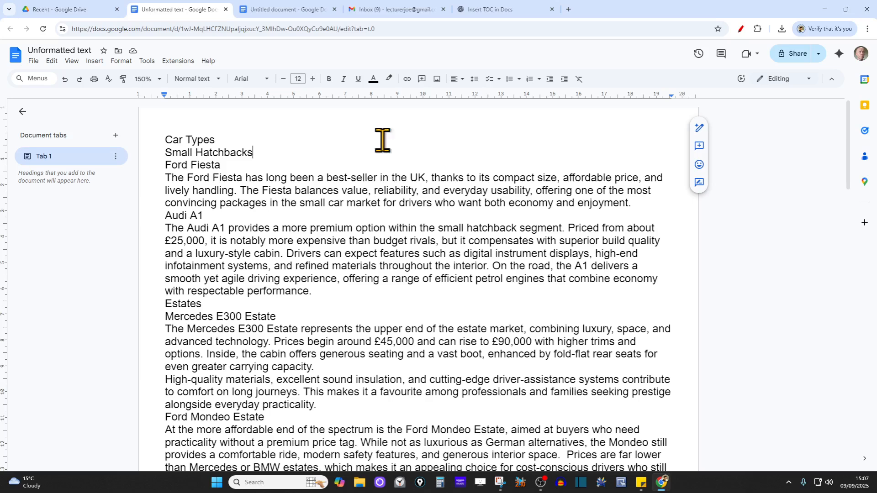
Apply the Title style to the "Car Types" line at the start of the document
{"action": "left_click_drag", "start_coordinate": [219, 140], "coordinate": [167, 141]}
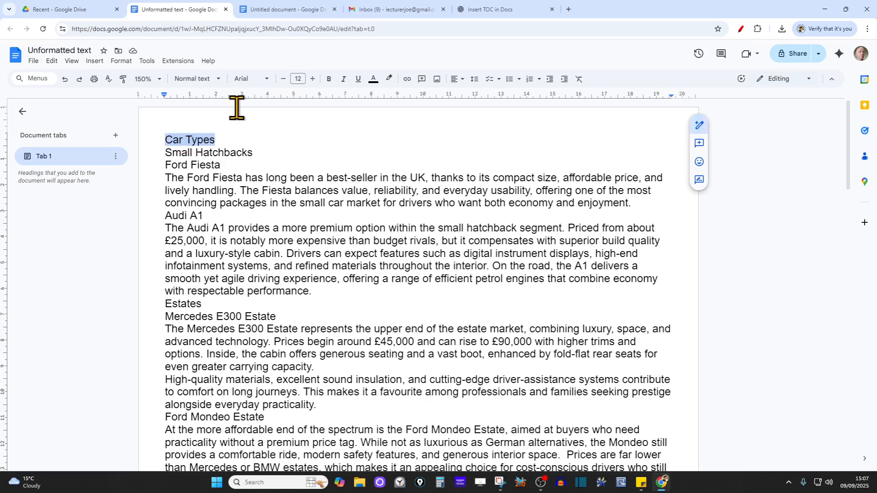
{"action": "left_click", "coordinate": [218, 79]}
{"action": "mouse_move", "coordinate": [224, 201]}
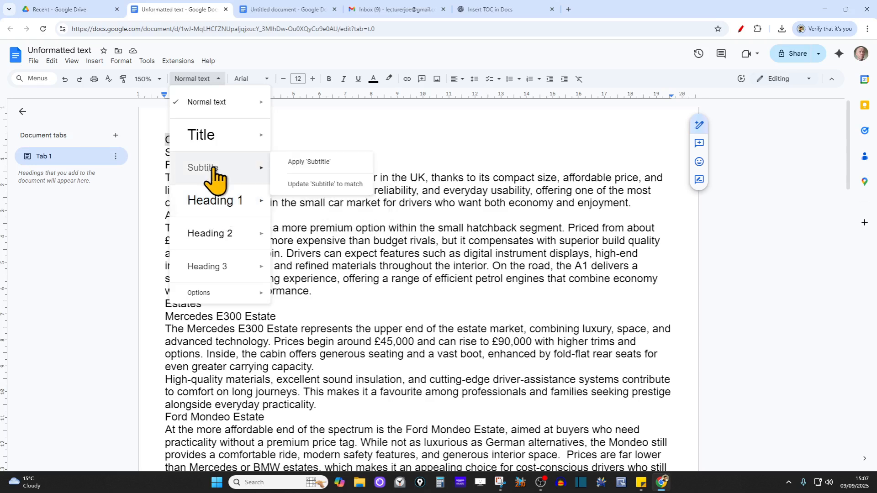
{"action": "mouse_move", "coordinate": [240, 152]}
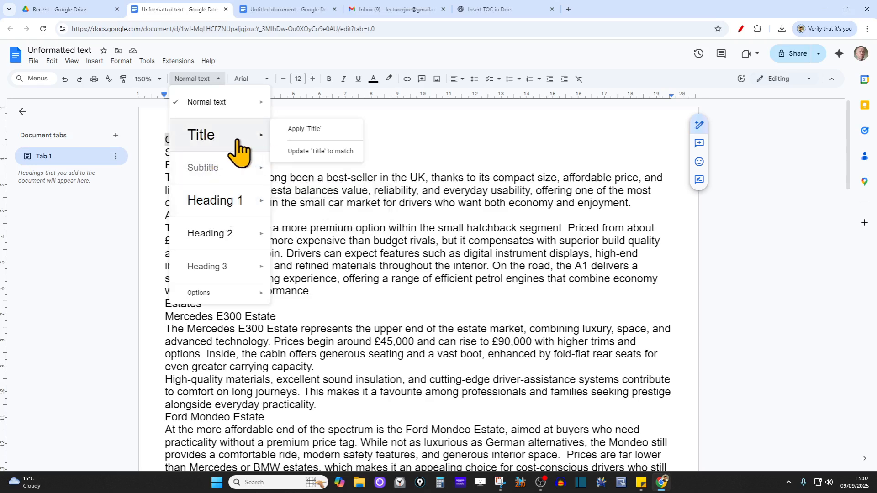
{"action": "left_click", "coordinate": [243, 135]}
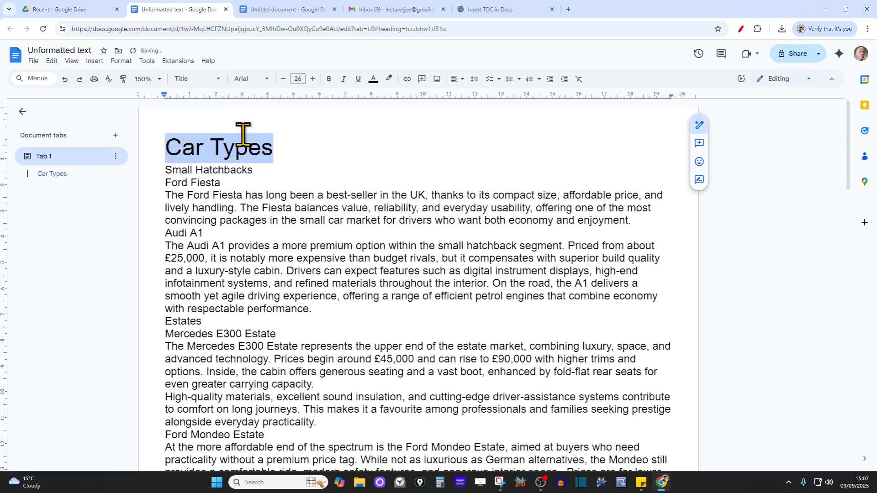
{"action": "left_click", "coordinate": [321, 149]}
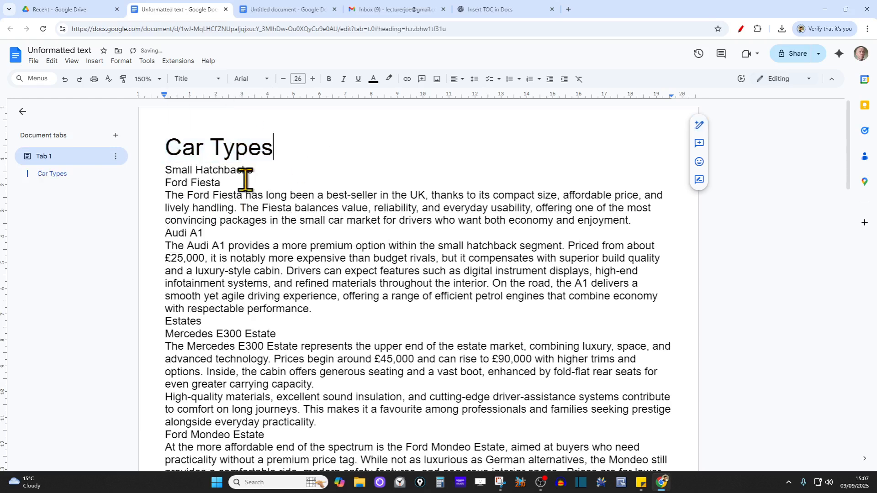
{"action": "left_click_drag", "start_coordinate": [267, 150], "coordinate": [165, 151]}
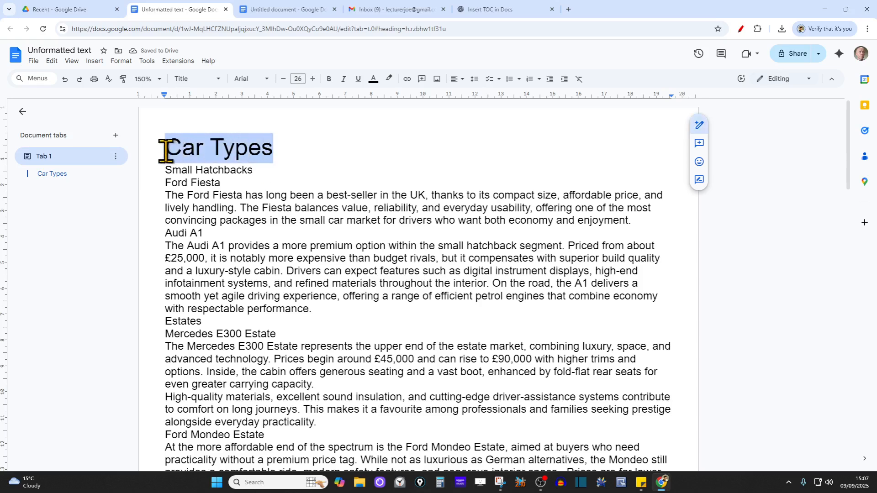
{"action": "left_click", "coordinate": [277, 176]}
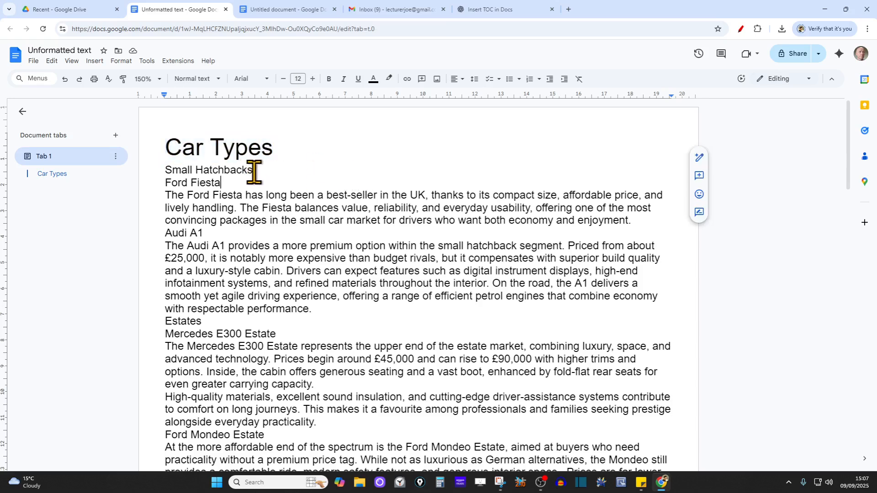
Apply the Heading 1 style to the "Small Hatchbacks" category line
{"action": "left_click_drag", "start_coordinate": [254, 172], "coordinate": [167, 172]}
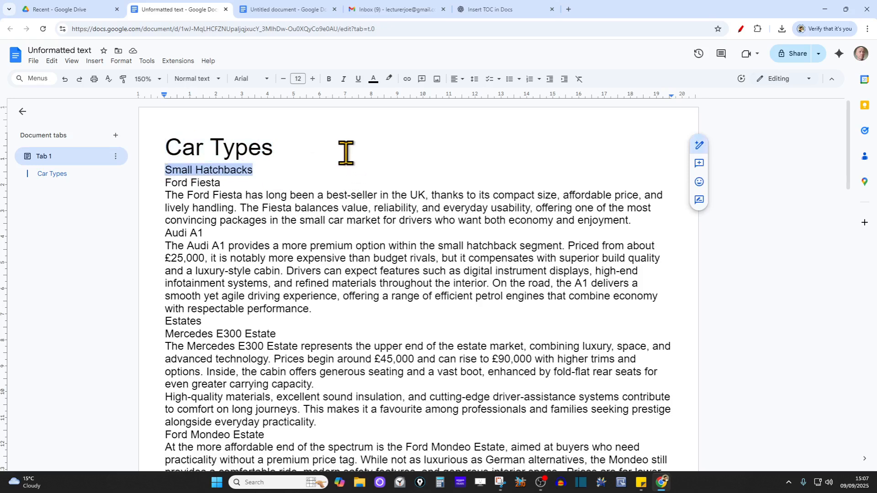
{"action": "left_click", "coordinate": [218, 80]}
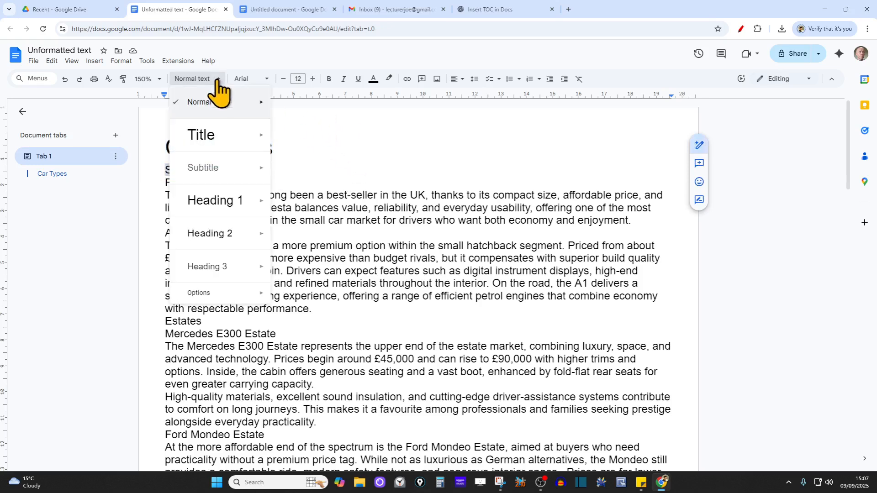
{"action": "left_click", "coordinate": [225, 206]}
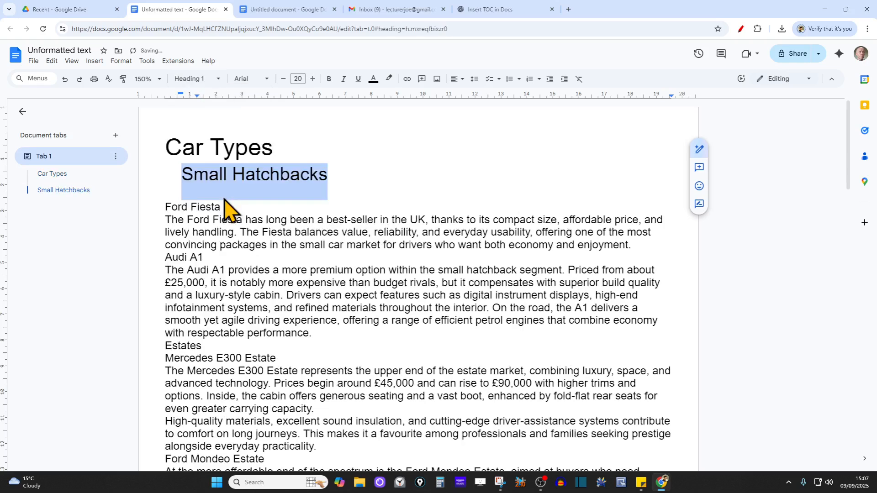
Apply the Heading 2 style to the "Ford Fiesta" and "Audi A1" lines under Small Hatchbacks
{"action": "left_click_drag", "start_coordinate": [220, 209], "coordinate": [173, 211]}
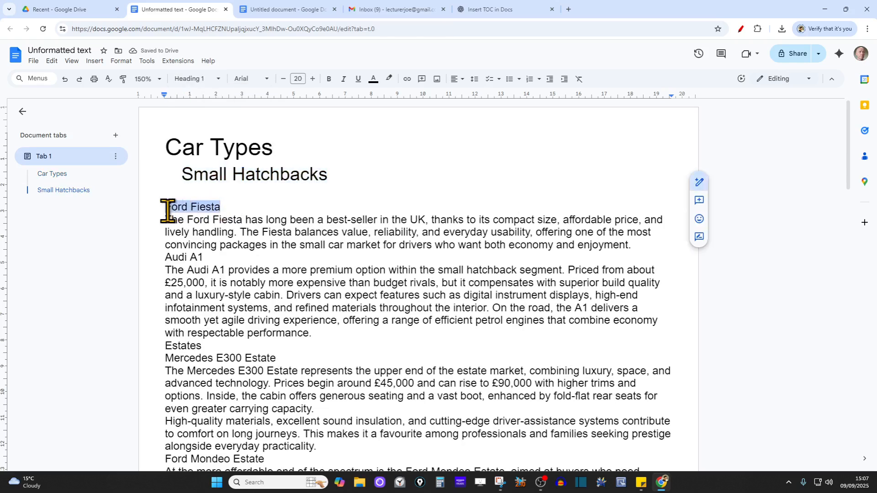
{"action": "left_click", "coordinate": [218, 79]}
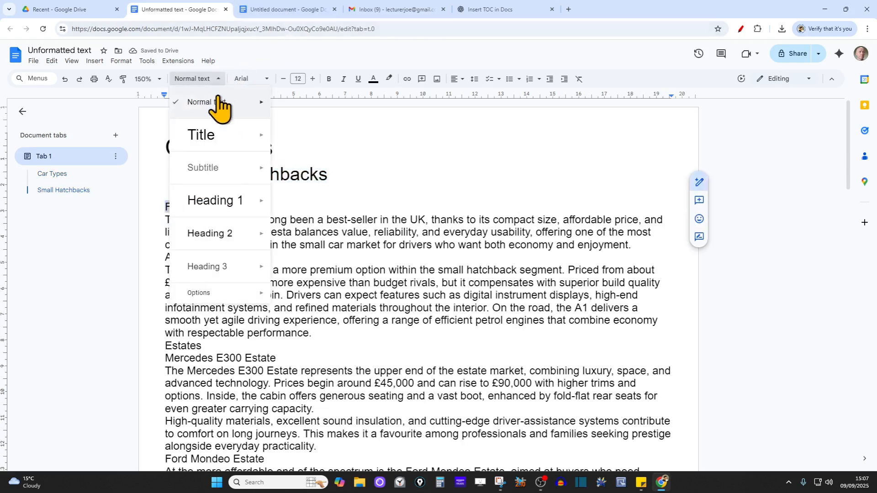
{"action": "left_click", "coordinate": [219, 235]}
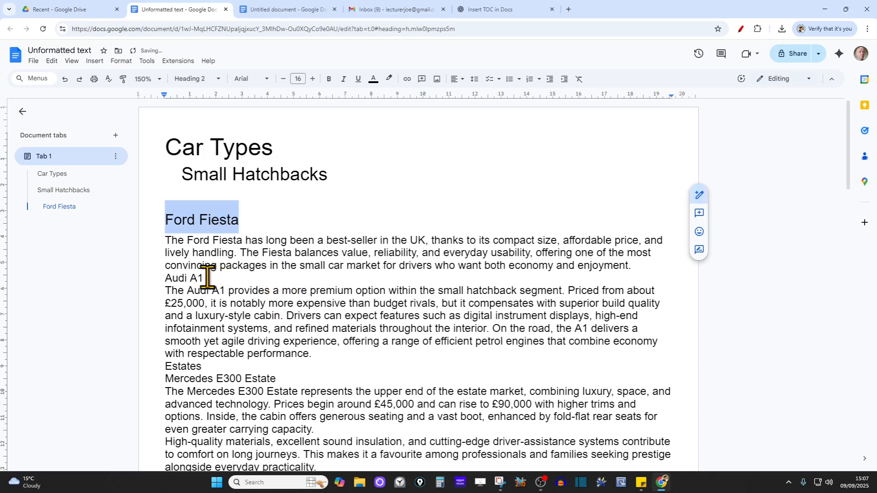
{"action": "left_click_drag", "start_coordinate": [206, 279], "coordinate": [177, 279]}
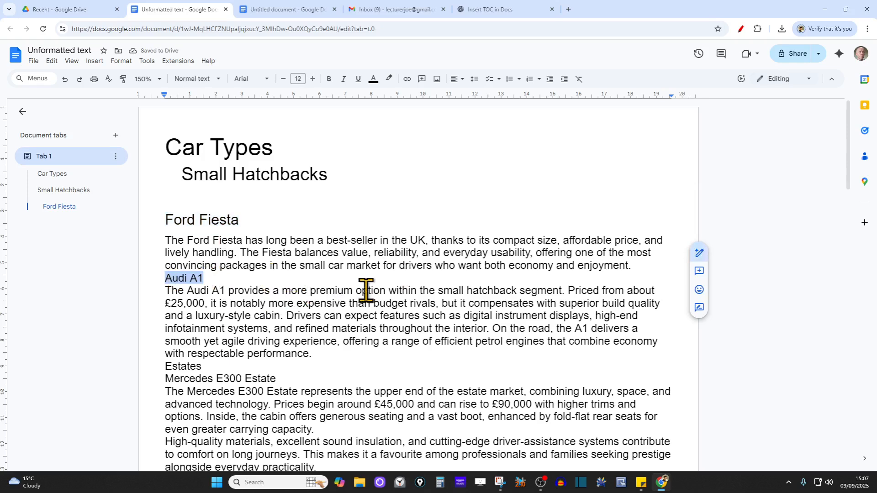
{"action": "left_click", "coordinate": [219, 79]}
{"action": "mouse_move", "coordinate": [214, 145]}
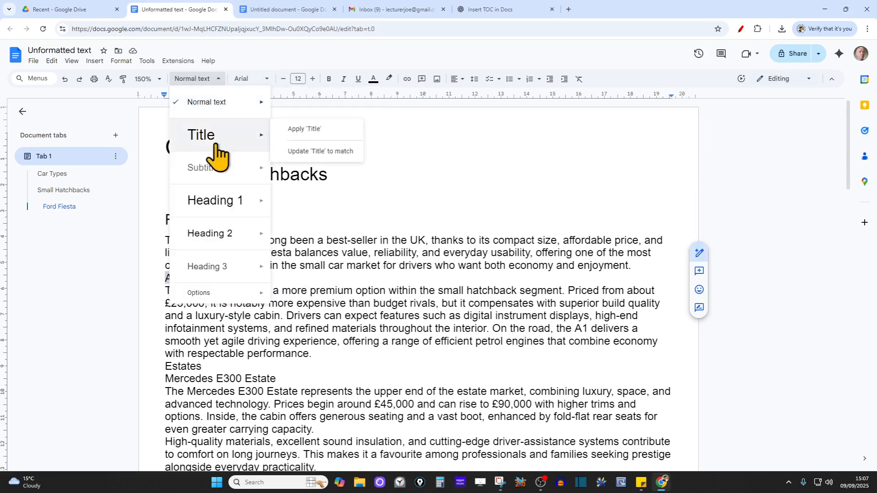
{"action": "left_click", "coordinate": [214, 236]}
{"action": "left_click", "coordinate": [235, 299]}
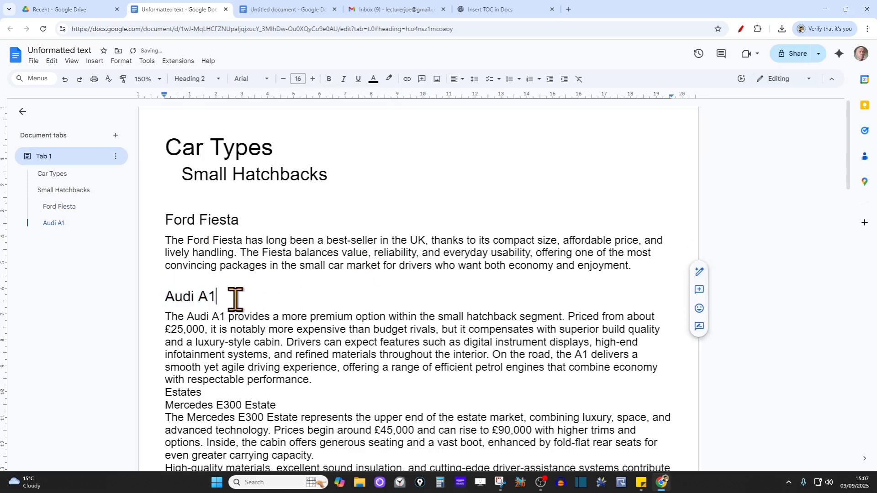
{"action": "left_click_drag", "start_coordinate": [235, 299], "coordinate": [167, 300]}
{"action": "left_click_drag", "start_coordinate": [238, 220], "coordinate": [173, 223]}
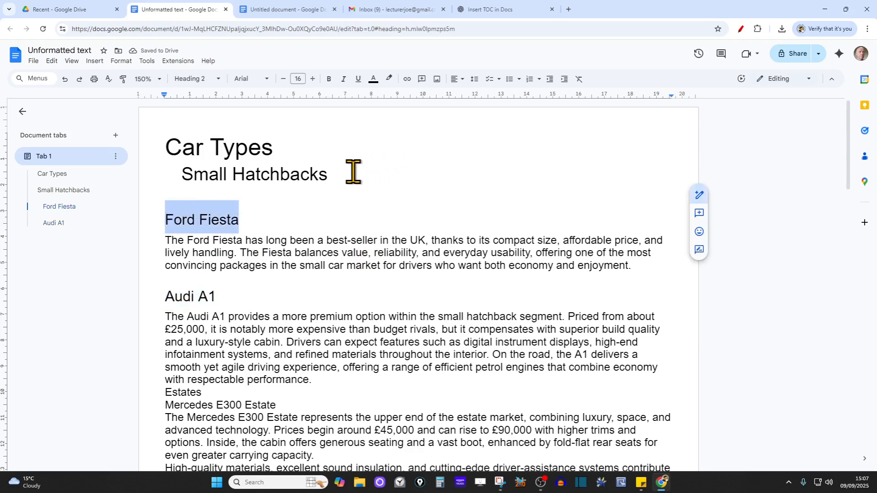
{"action": "left_click_drag", "start_coordinate": [332, 177], "coordinate": [190, 176]}
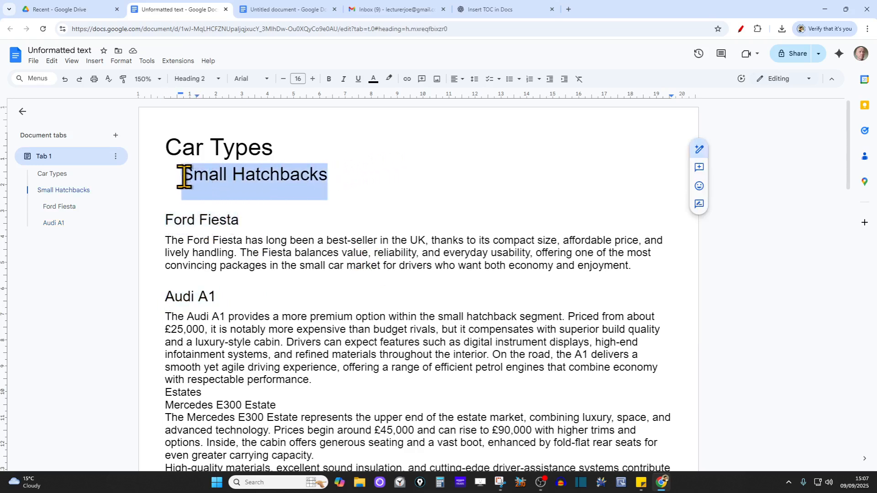
{"action": "left_click", "coordinate": [361, 185]}
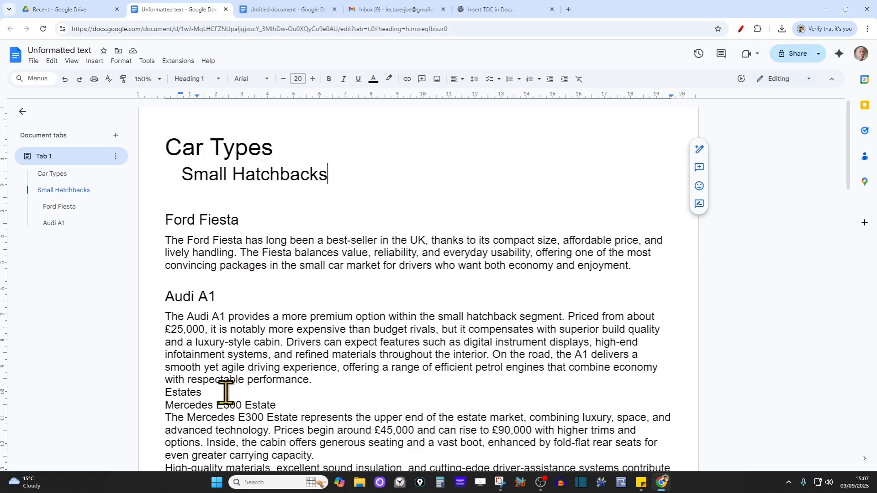
Apply the Heading 1 style to the "Estates" category line
{"action": "left_click_drag", "start_coordinate": [213, 394], "coordinate": [176, 395]}
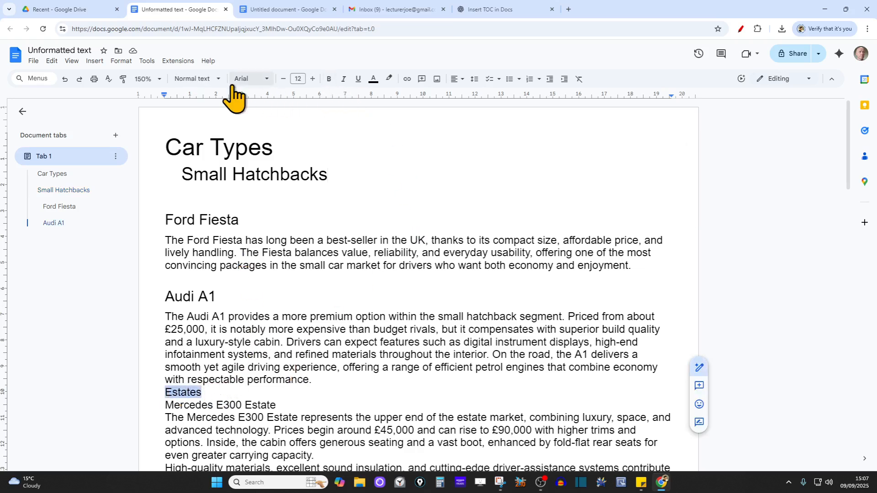
{"action": "left_click", "coordinate": [217, 80]}
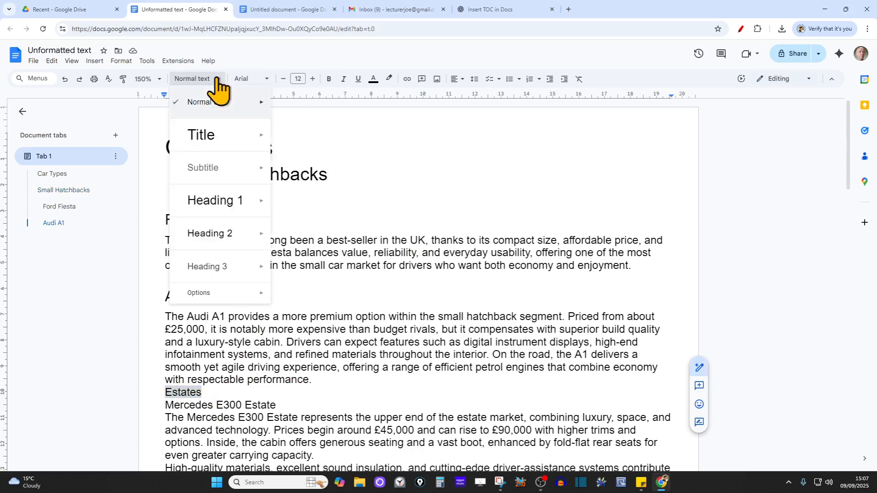
{"action": "left_click", "coordinate": [214, 204]}
Apply the Heading 2 style to the "Mercedes E300 Estate" and "Ford Mondeo Estate" lines under Estates
{"action": "scroll", "coordinate": [286, 224], "scroll_direction": "down", "scroll_amount": 6}
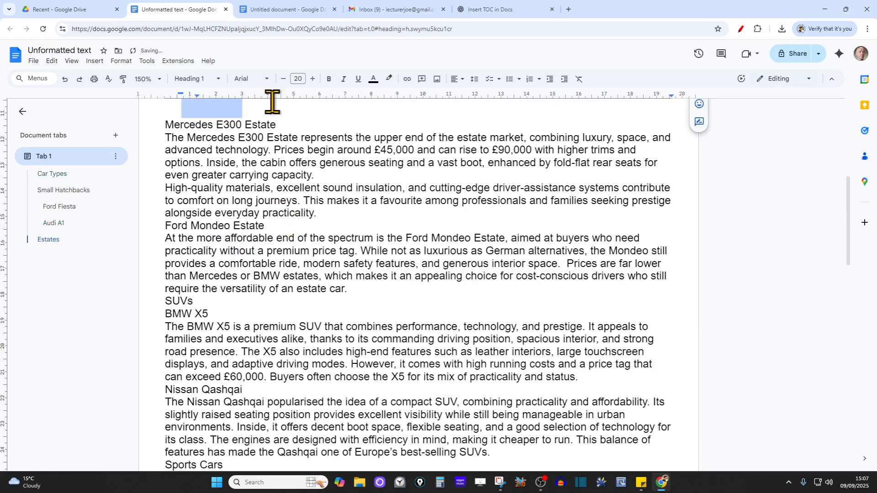
{"action": "left_click_drag", "start_coordinate": [279, 124], "coordinate": [166, 124]}
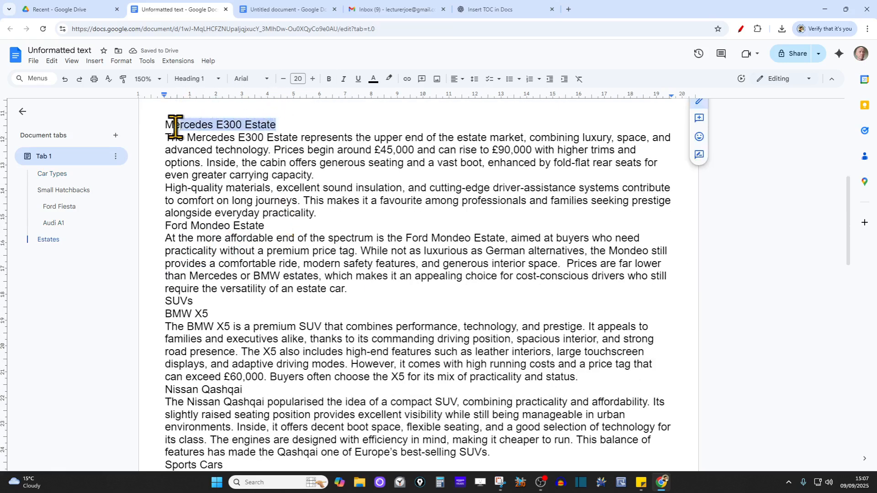
{"action": "left_click", "coordinate": [218, 79]}
{"action": "left_click", "coordinate": [225, 233]}
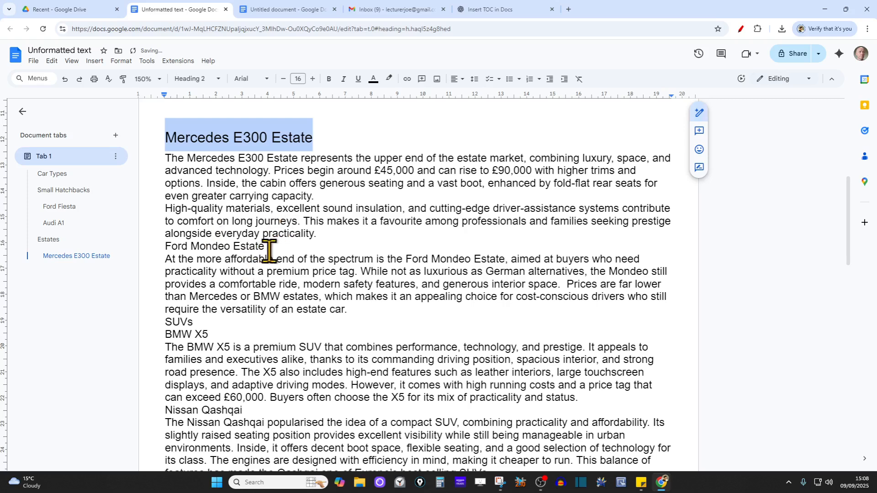
{"action": "left_click", "coordinate": [270, 249]}
{"action": "left_click_drag", "start_coordinate": [270, 249], "coordinate": [168, 250]}
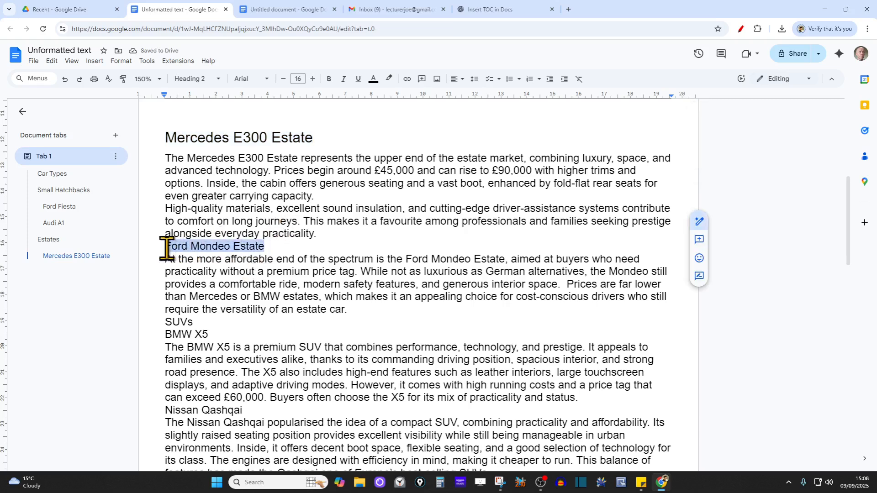
{"action": "left_click", "coordinate": [216, 80]}
{"action": "left_click", "coordinate": [223, 234]}
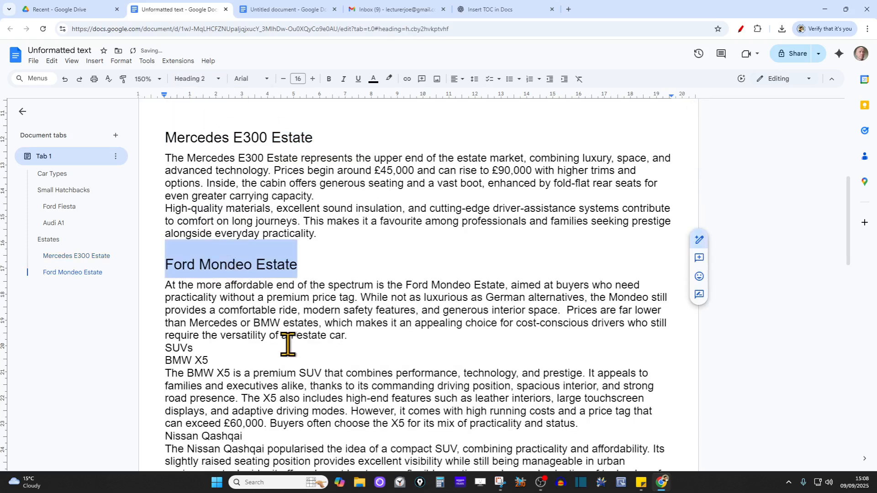
Apply the Heading 1 style to the "SUVs" category line
{"action": "left_click_drag", "start_coordinate": [195, 348], "coordinate": [174, 350]}
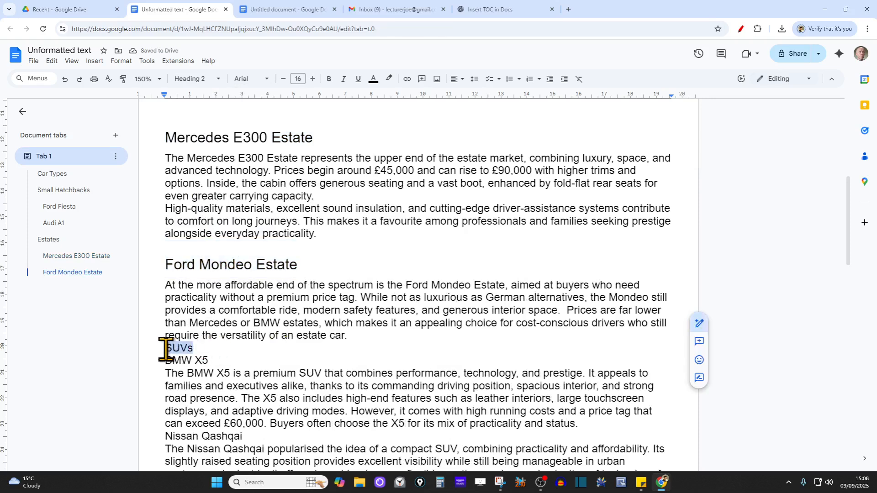
{"action": "left_click", "coordinate": [217, 79]}
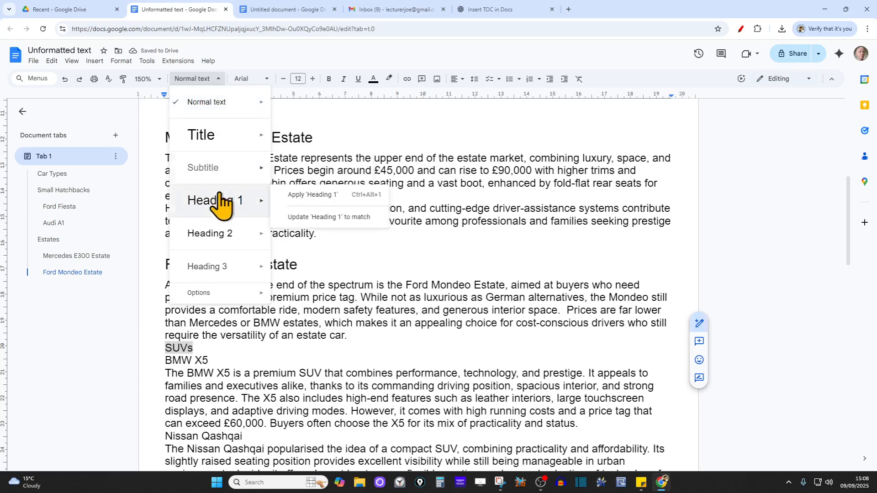
{"action": "left_click", "coordinate": [221, 201]}
Apply the Heading 2 style to the "BMW X5" and "Nissan Qashqai" lines under SUVs
{"action": "scroll", "coordinate": [215, 320], "scroll_direction": "down", "scroll_amount": 6}
{"action": "scroll", "coordinate": [217, 242], "scroll_direction": "up", "scroll_amount": 3}
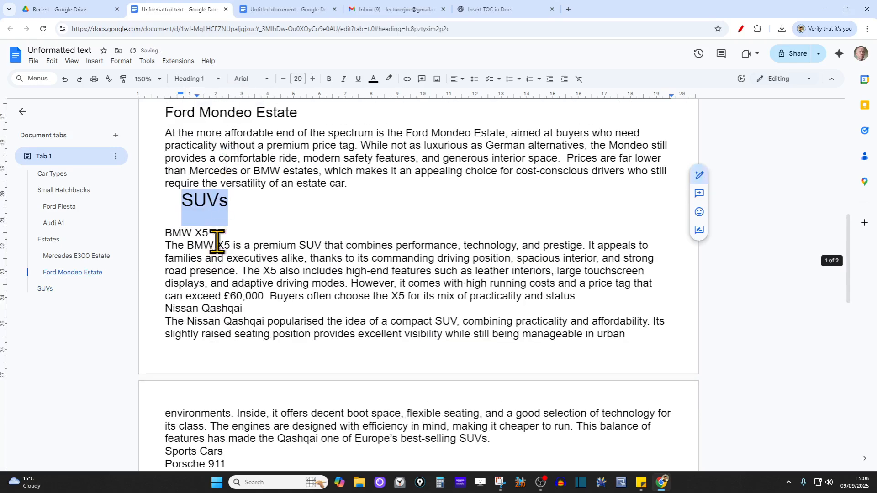
{"action": "left_click_drag", "start_coordinate": [218, 237], "coordinate": [172, 234]}
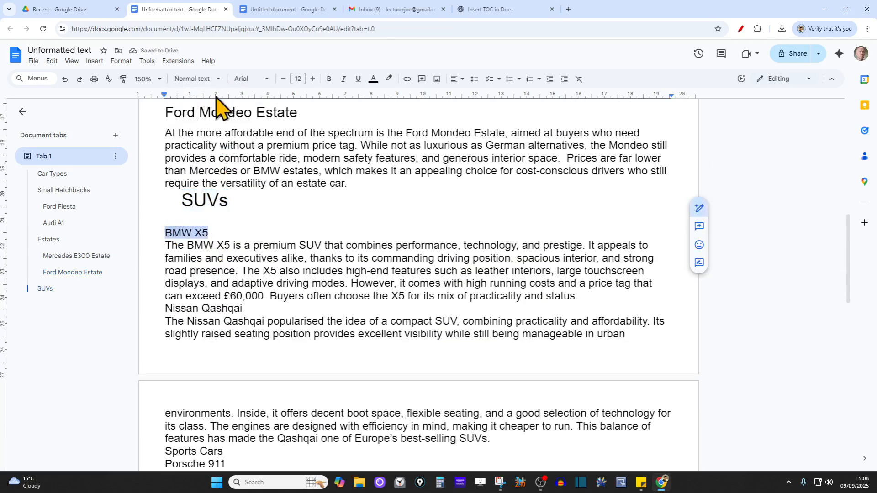
{"action": "left_click", "coordinate": [196, 78]}
{"action": "left_click", "coordinate": [255, 233]}
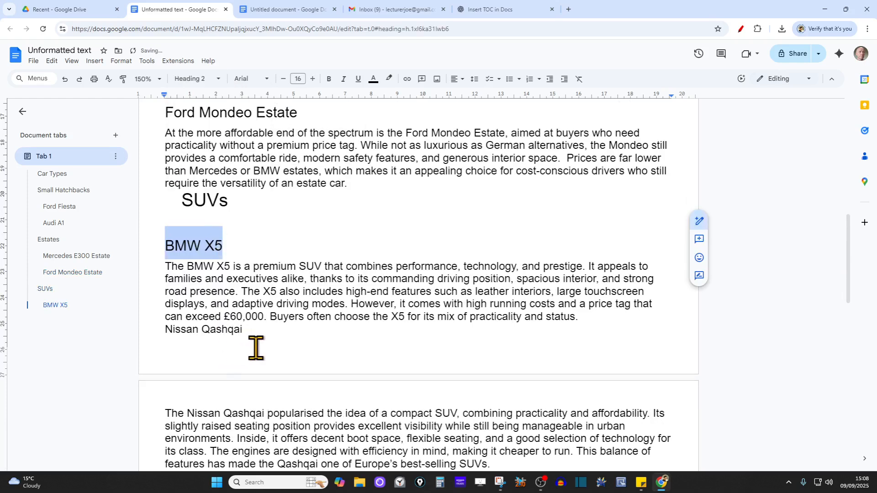
{"action": "scroll", "coordinate": [253, 347], "scroll_direction": "down", "scroll_amount": 4}
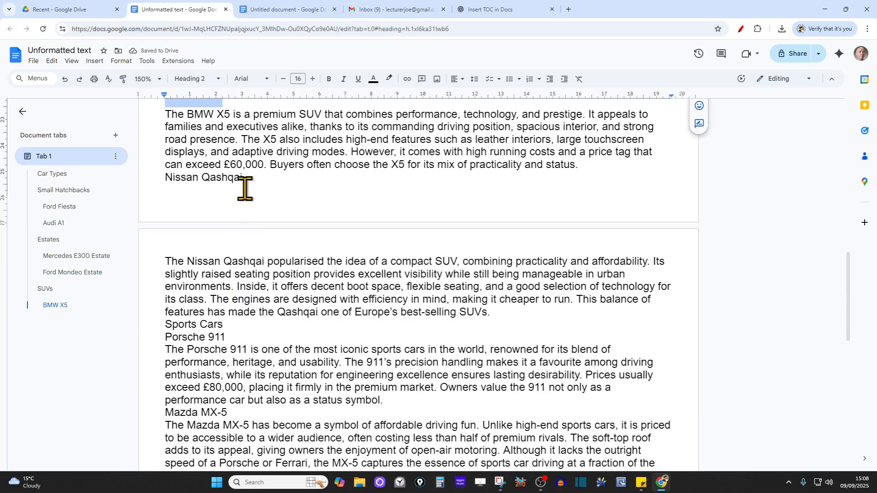
{"action": "left_click_drag", "start_coordinate": [247, 178], "coordinate": [176, 180]}
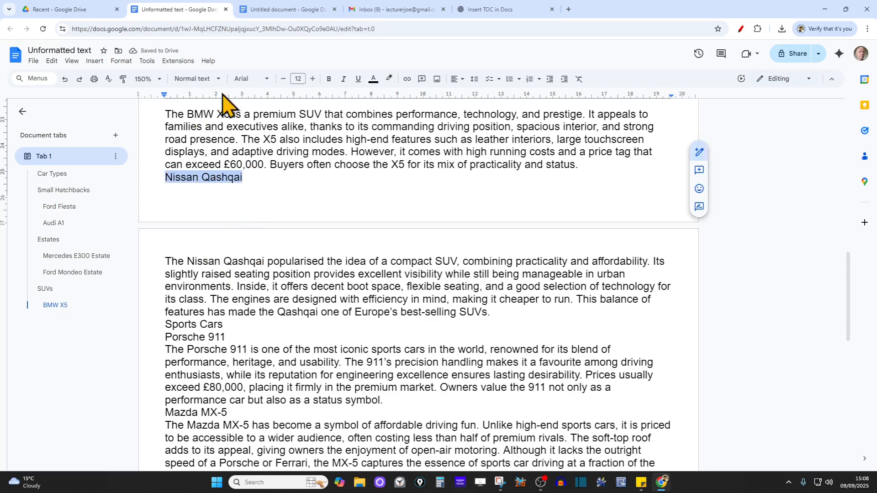
{"action": "left_click", "coordinate": [214, 79]}
{"action": "left_click", "coordinate": [218, 233]}
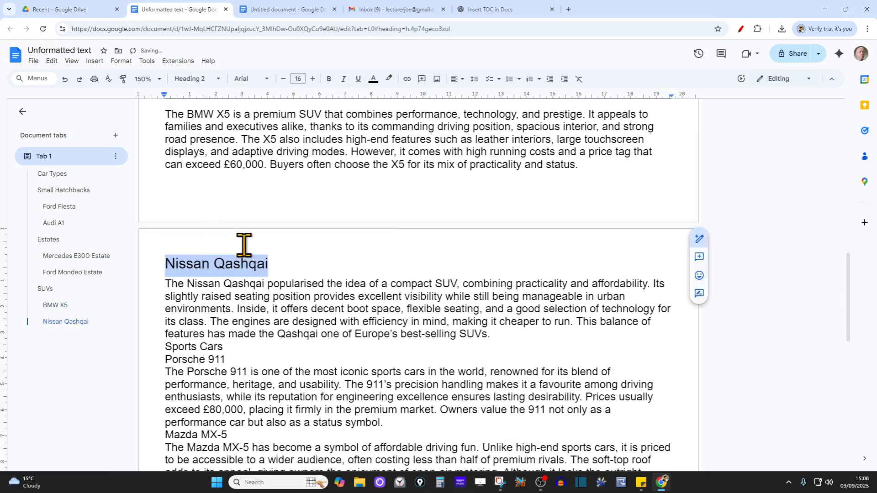
Apply the Heading 1 style to the "Sports Cars" category line
{"action": "scroll", "coordinate": [241, 238], "scroll_direction": "down", "scroll_amount": 3}
{"action": "left_click_drag", "start_coordinate": [233, 194], "coordinate": [165, 192]}
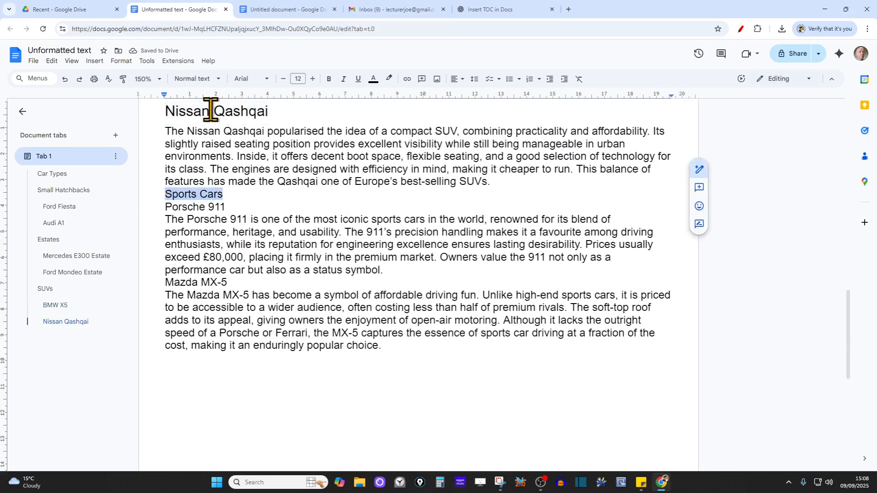
{"action": "left_click", "coordinate": [216, 79]}
{"action": "left_click", "coordinate": [220, 203]}
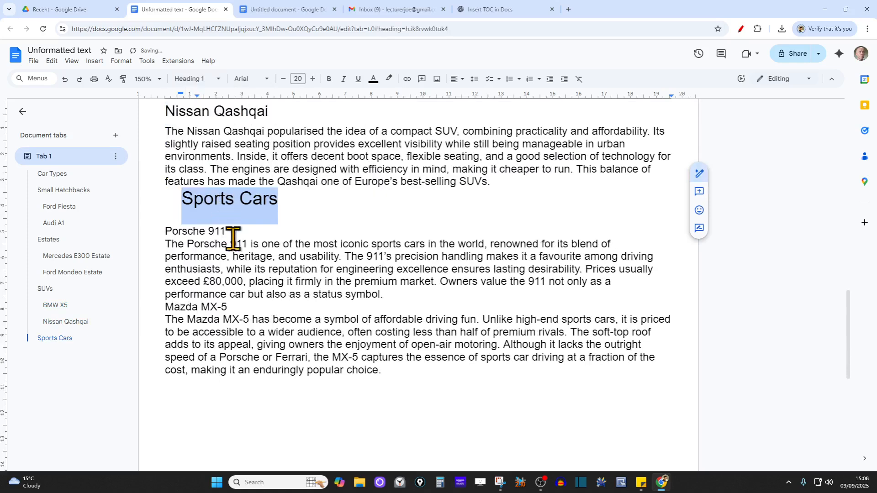
Apply the Heading 2 style to the "Porsche 911" and "Mazda MX-5" lines under Sports Cars
{"action": "left_click_drag", "start_coordinate": [226, 231], "coordinate": [161, 233]}
{"action": "left_click", "coordinate": [216, 78]}
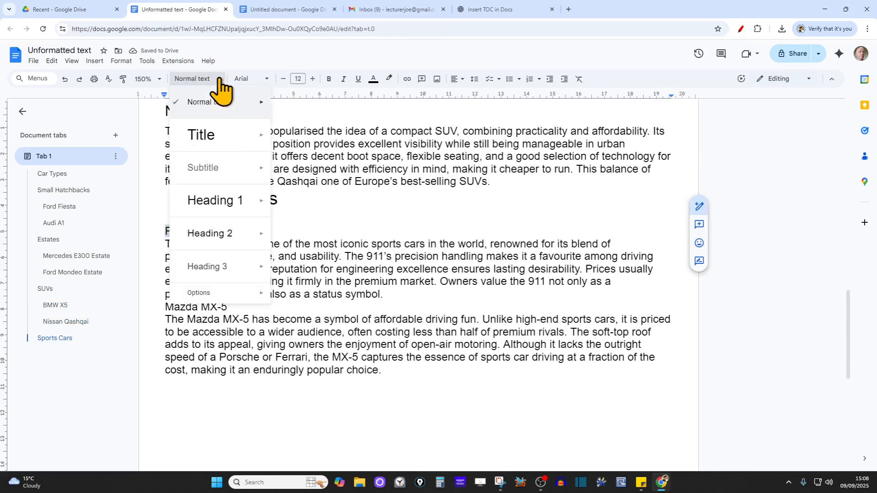
{"action": "left_click", "coordinate": [223, 233]}
{"action": "left_click_drag", "start_coordinate": [239, 327], "coordinate": [164, 328]}
{"action": "left_click", "coordinate": [216, 78]}
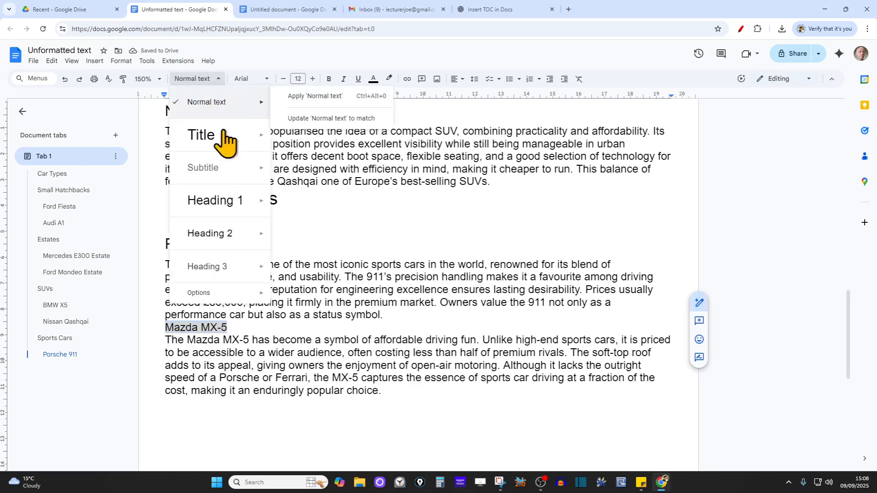
{"action": "left_click", "coordinate": [220, 234]}
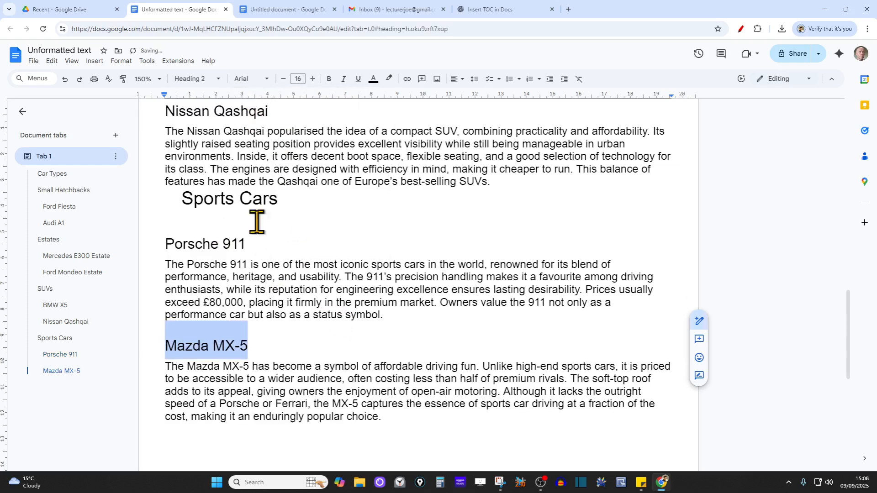
Reduce the "Car Types" title at the start of the document to 24 pt and make it bold
{"action": "key", "text": "ctrl+Home"}
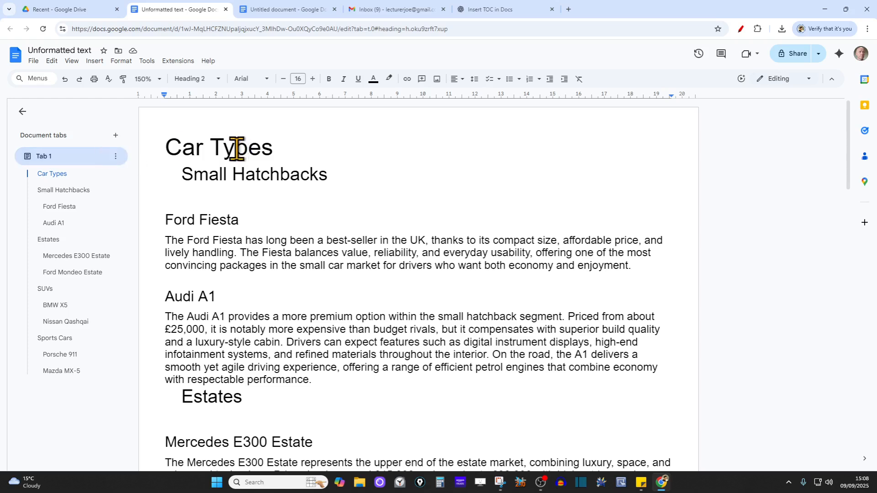
{"action": "left_click", "coordinate": [178, 147]}
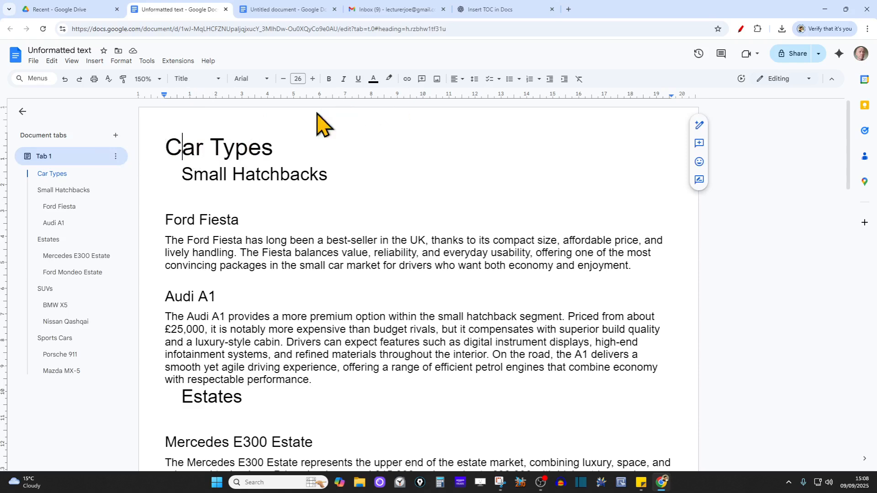
{"action": "left_click_drag", "start_coordinate": [274, 147], "coordinate": [168, 147]}
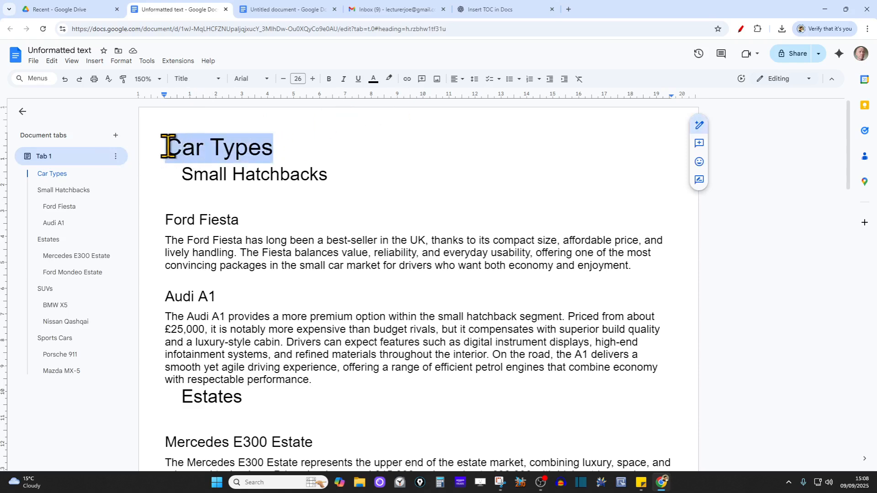
{"action": "left_click", "coordinate": [284, 79]}
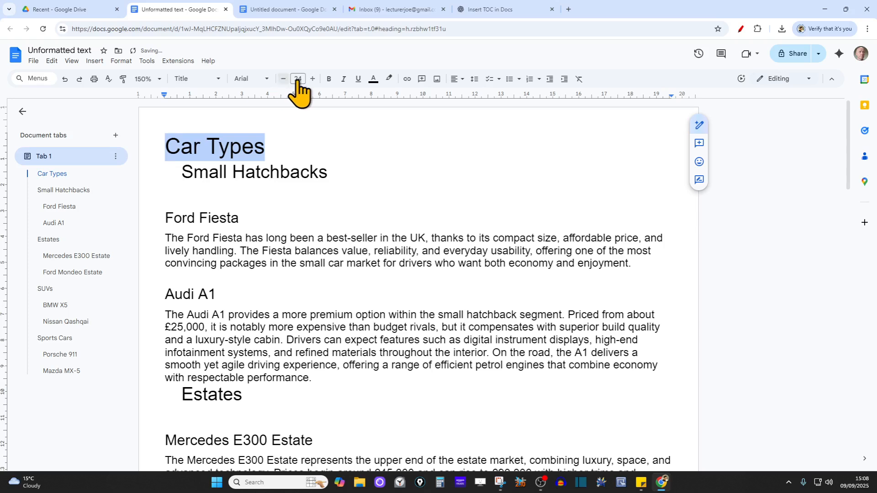
{"action": "left_click", "coordinate": [329, 80]}
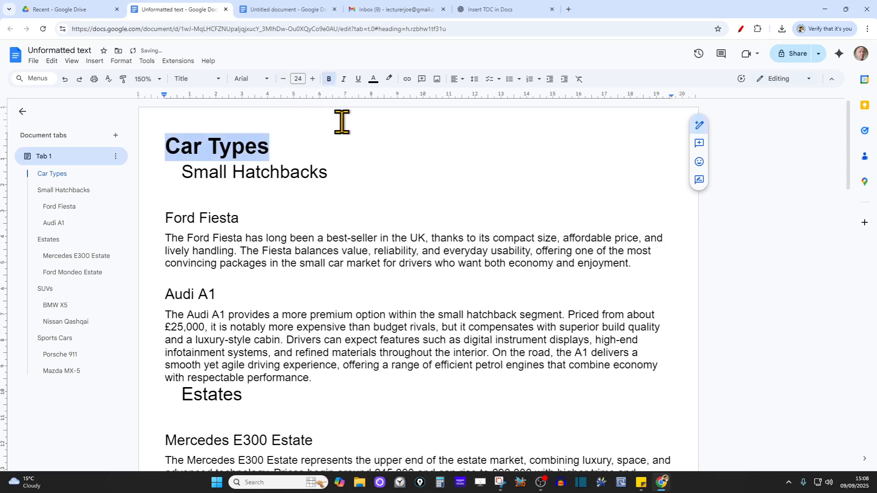
{"action": "left_click", "coordinate": [346, 146]}
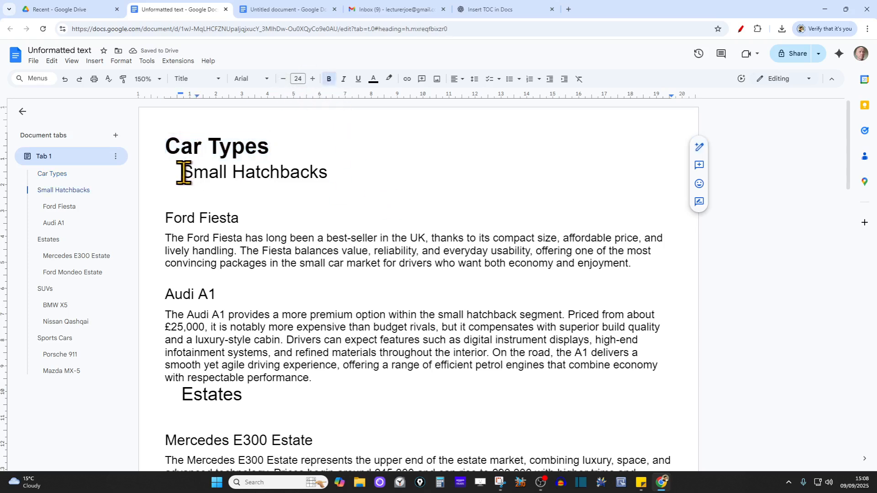
{"action": "left_click_drag", "start_coordinate": [182, 172], "coordinate": [326, 176]}
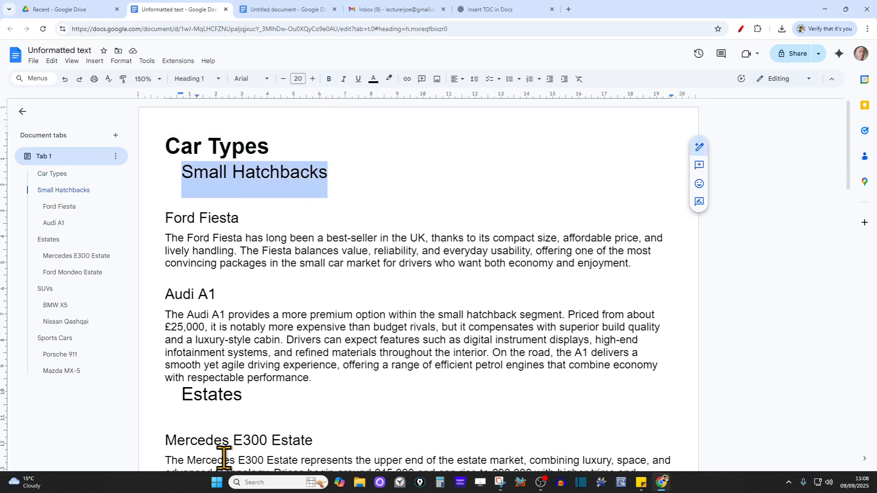
{"action": "scroll", "coordinate": [235, 427], "scroll_direction": "down", "scroll_amount": 3}
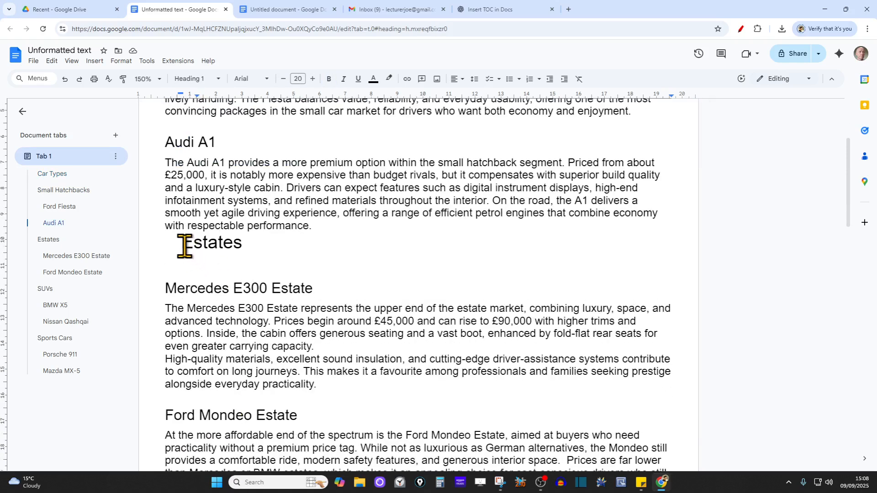
{"action": "left_click_drag", "start_coordinate": [185, 247], "coordinate": [235, 247]}
{"action": "scroll", "coordinate": [247, 265], "scroll_direction": "down", "scroll_amount": 3}
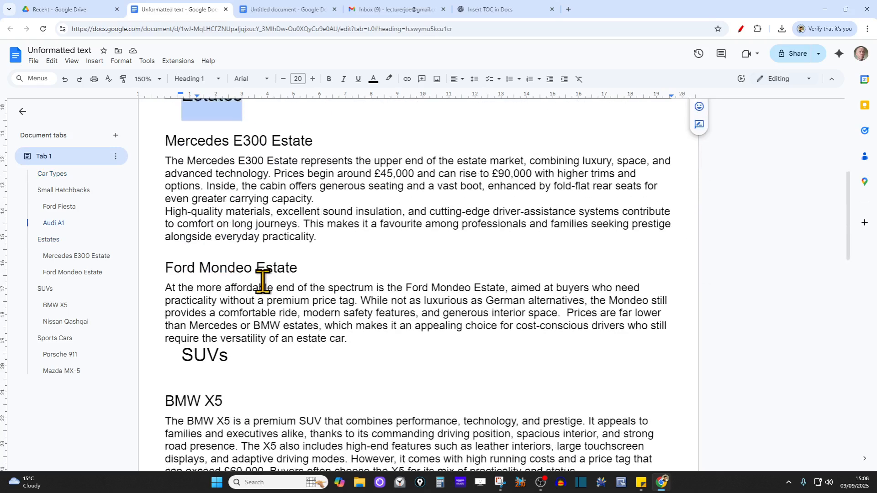
{"action": "scroll", "coordinate": [284, 340], "scroll_direction": "up", "scroll_amount": 6}
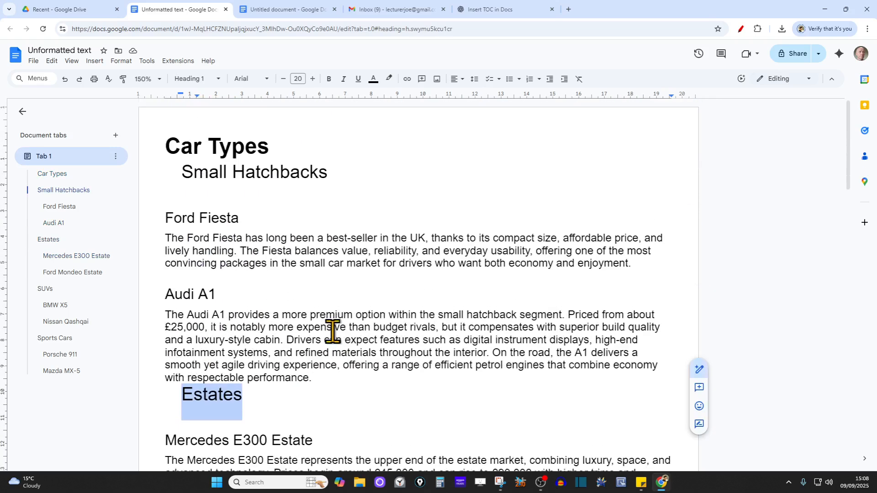
{"action": "double_click", "coordinate": [376, 203]}
Make the "Small Hatchbacks" heading bold and reduce its font size to 16 pt
{"action": "left_click_drag", "start_coordinate": [182, 174], "coordinate": [326, 178]}
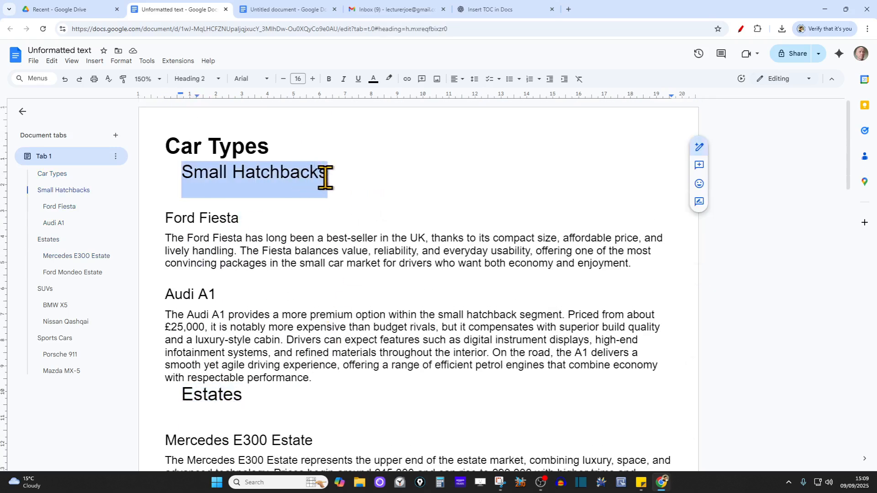
{"action": "left_click", "coordinate": [328, 79]}
{"action": "left_click", "coordinate": [283, 79]}
{"action": "left_click", "coordinate": [283, 79]}
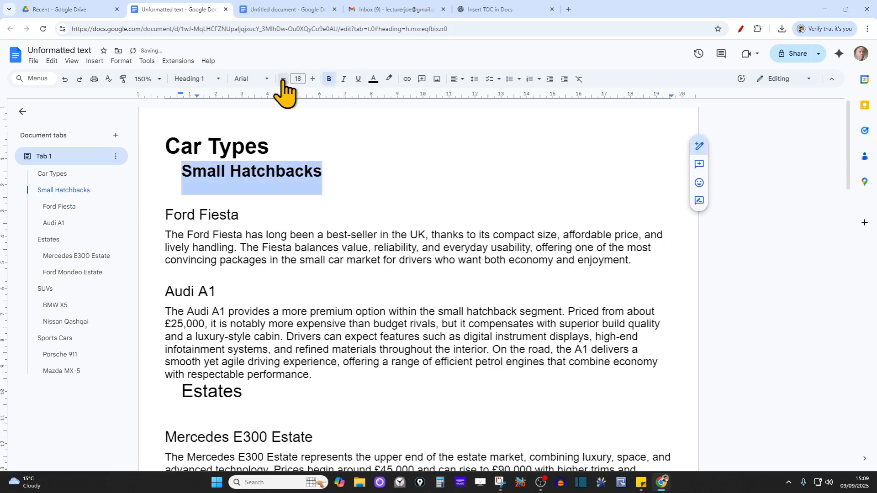
{"action": "left_click", "coordinate": [283, 79]}
{"action": "left_click", "coordinate": [283, 79]}
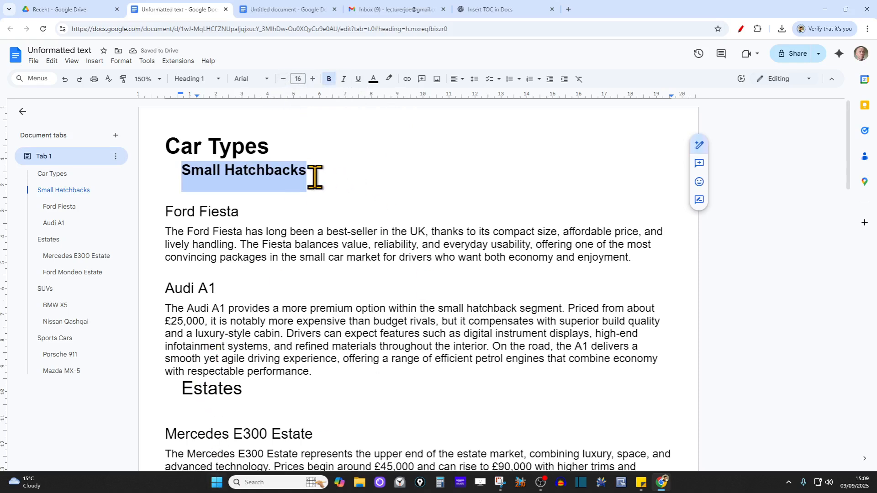
Update the Heading 1 style to match the formatting of the "Small Hatchbacks" heading
{"action": "right_click", "coordinate": [285, 175]}
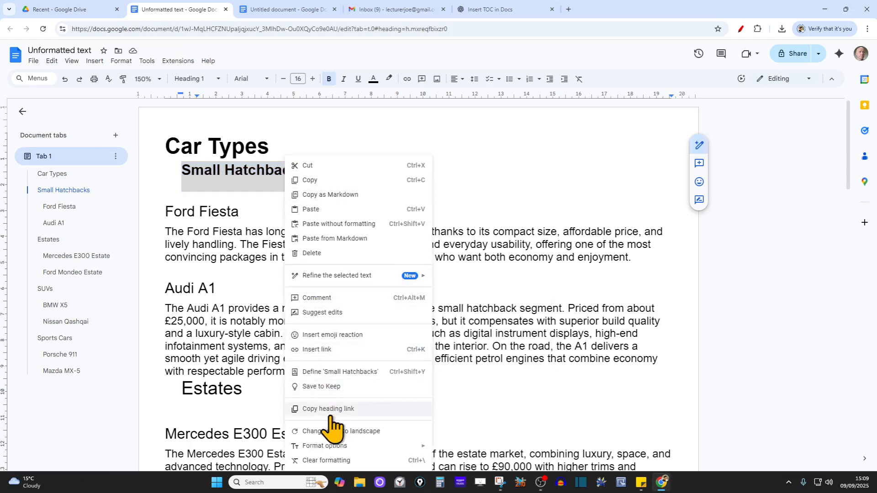
{"action": "mouse_move", "coordinate": [331, 450]}
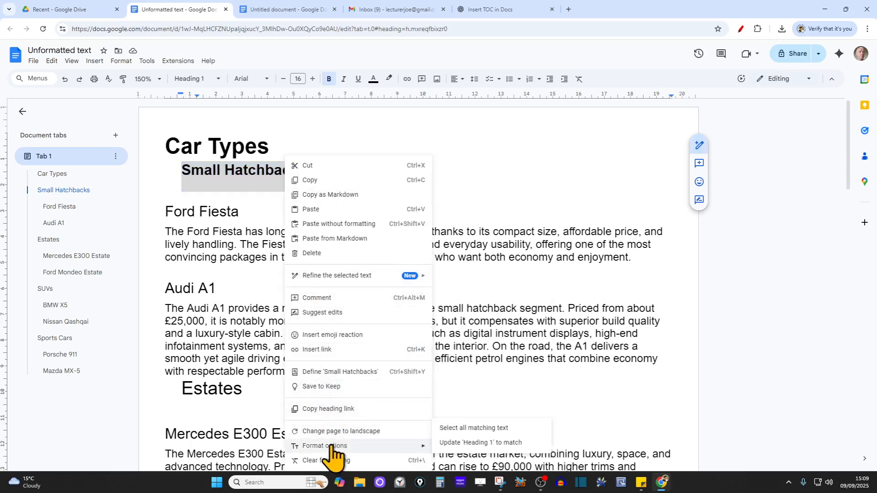
{"action": "left_click", "coordinate": [500, 443]}
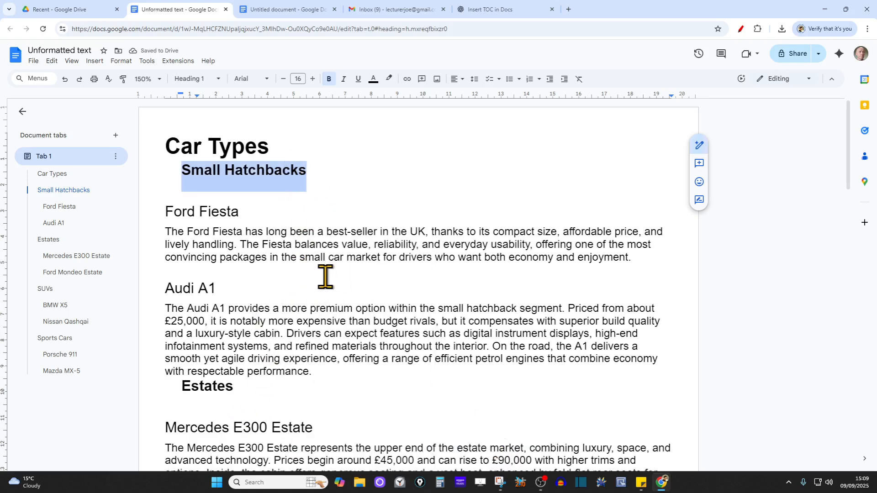
Make the "Ford Fiesta" subheading bold and reduce its font size to 14 pt
{"action": "left_click", "coordinate": [234, 214]}
{"action": "left_click_drag", "start_coordinate": [234, 214], "coordinate": [164, 216]}
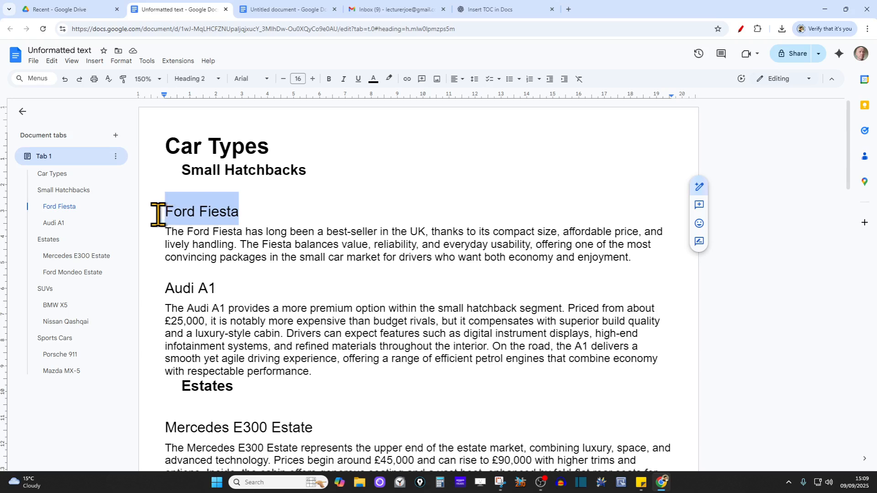
{"action": "left_click", "coordinate": [329, 80]}
{"action": "left_click", "coordinate": [283, 80]}
{"action": "left_click", "coordinate": [283, 79]}
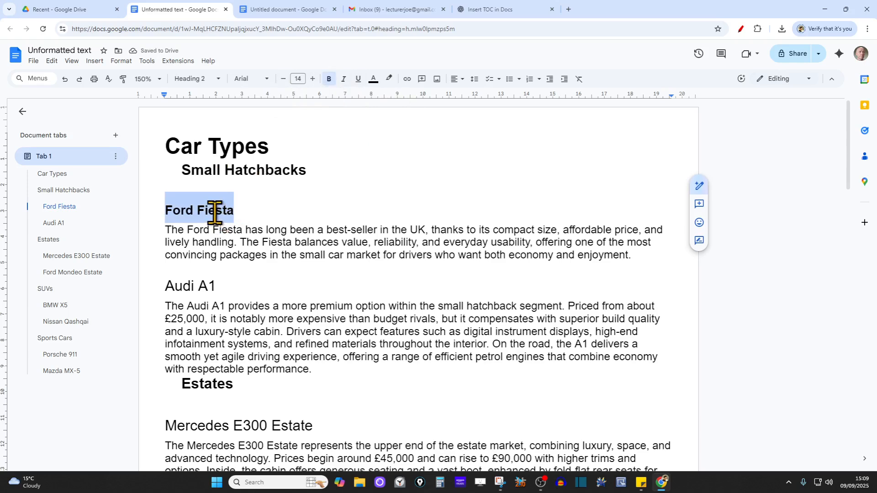
Update the Heading 2 style to match the "Ford Fiesta" subheading and check the car model headings throughout the document
{"action": "right_click", "coordinate": [215, 213]}
{"action": "mouse_move", "coordinate": [268, 447]}
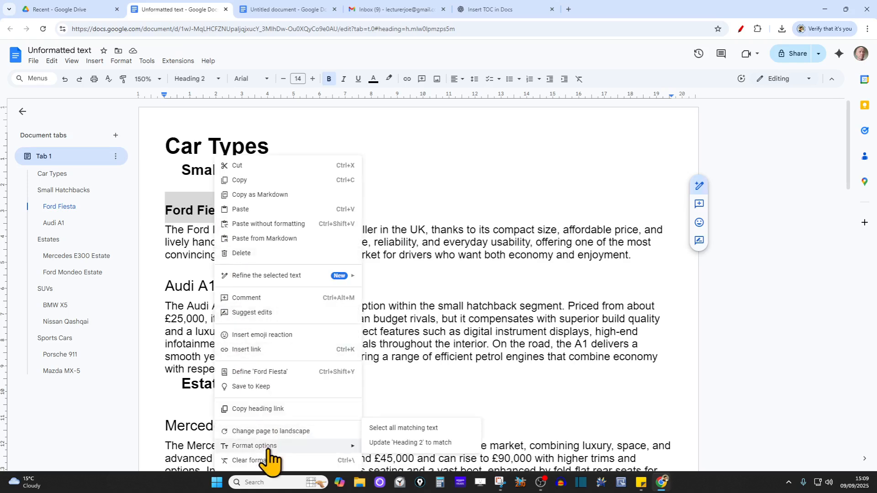
{"action": "left_click", "coordinate": [426, 444]}
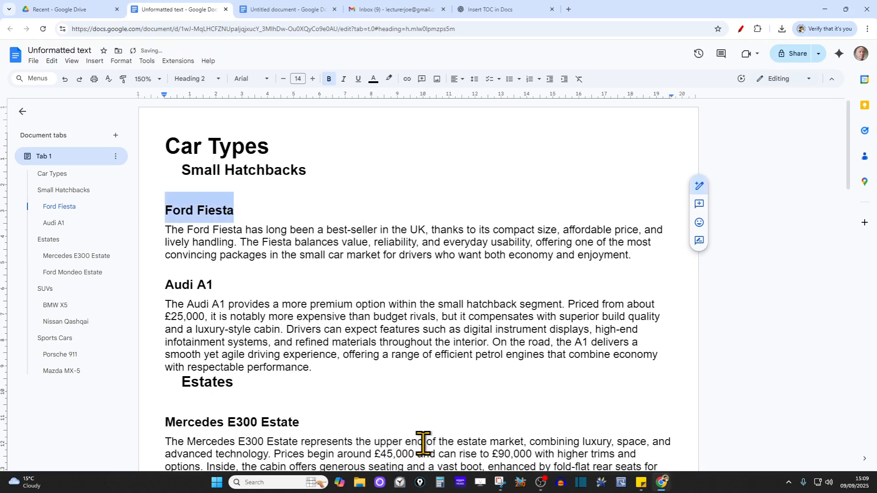
{"action": "left_click", "coordinate": [444, 253]}
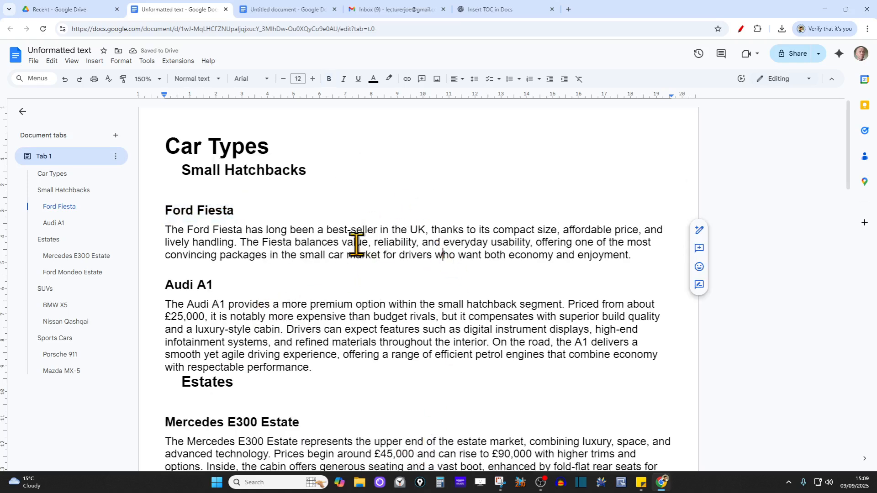
{"action": "scroll", "coordinate": [356, 274], "scroll_direction": "down", "scroll_amount": 6}
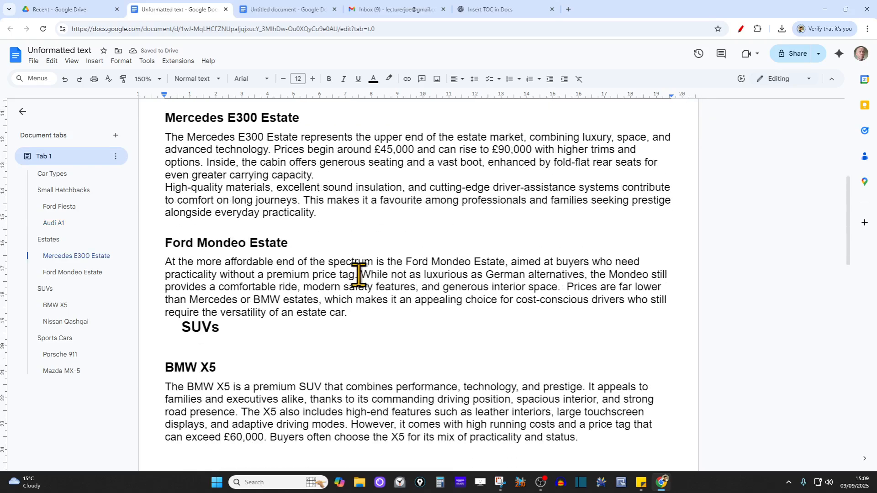
{"action": "scroll", "coordinate": [359, 277], "scroll_direction": "down", "scroll_amount": 9}
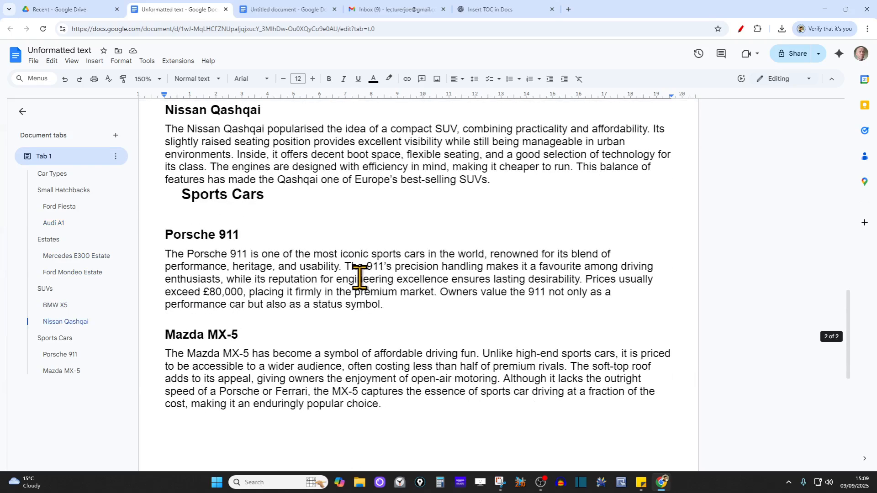
{"action": "scroll", "coordinate": [360, 278], "scroll_direction": "up", "scroll_amount": 12}
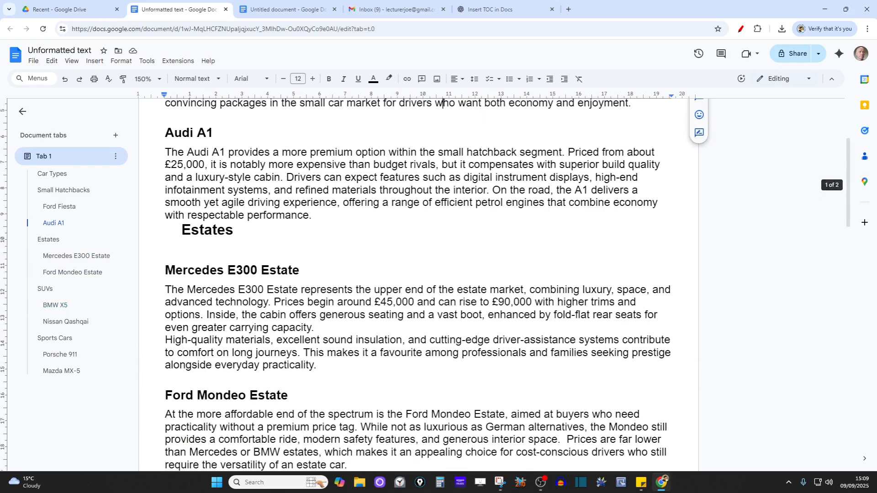
Reduce the word "everyday" in the Ford Fiesta paragraph to 11 pt and update the Normal text style to match
{"action": "scroll", "coordinate": [418, 284], "scroll_direction": "up", "scroll_amount": 3}
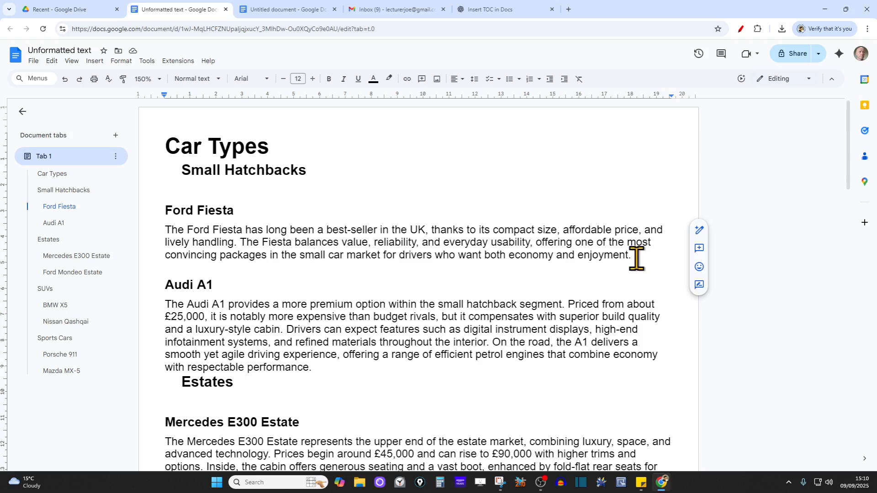
{"action": "left_click", "coordinate": [370, 243]}
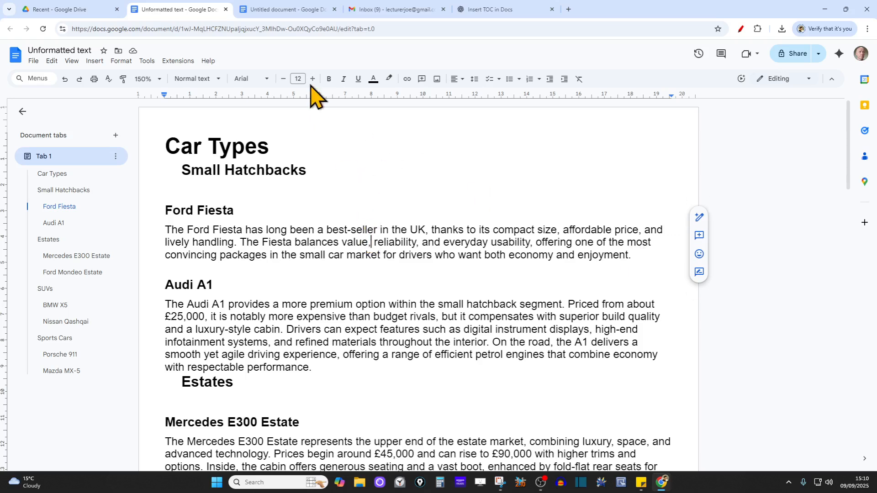
{"action": "double_click", "coordinate": [468, 243]}
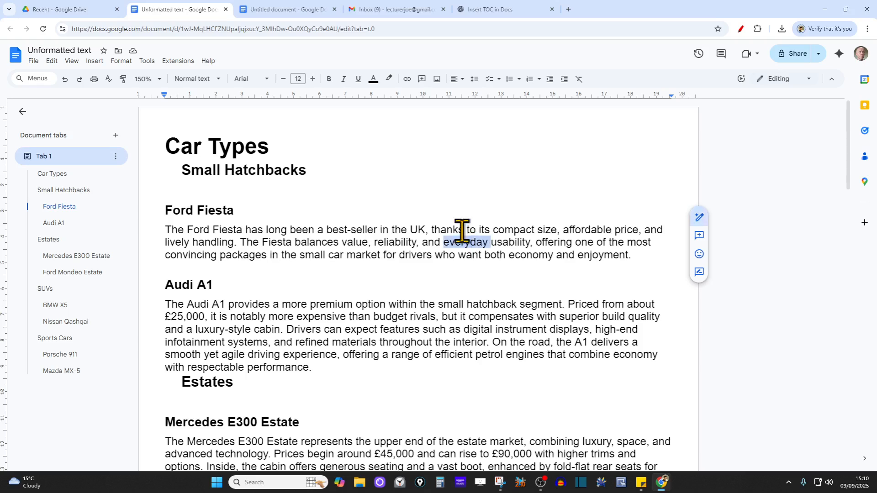
{"action": "left_click", "coordinate": [283, 79]}
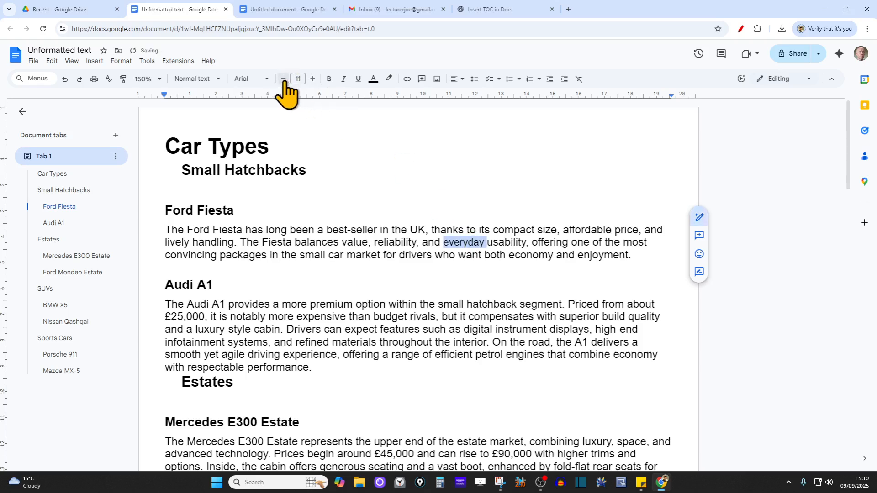
{"action": "right_click", "coordinate": [462, 241]}
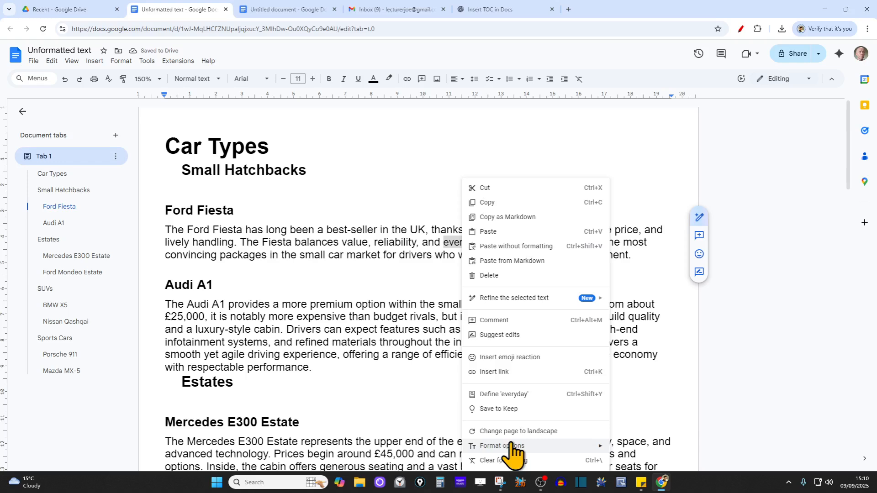
{"action": "mouse_move", "coordinate": [510, 448]}
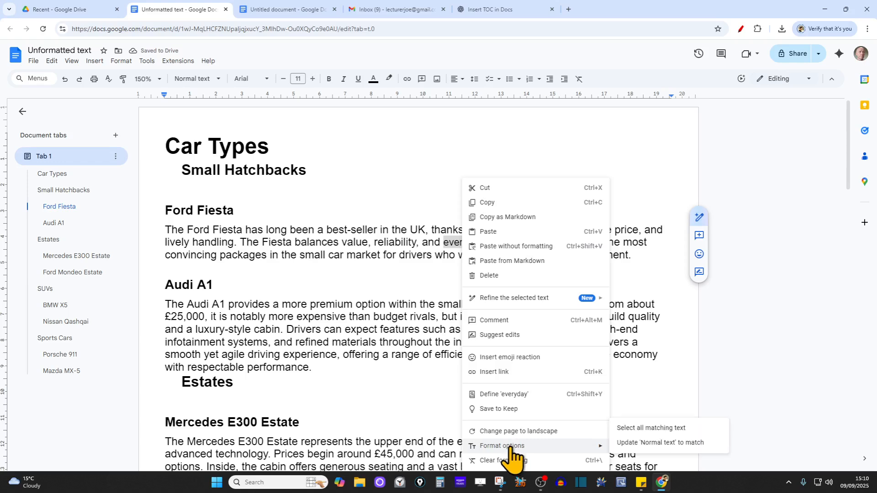
{"action": "left_click", "coordinate": [664, 443]}
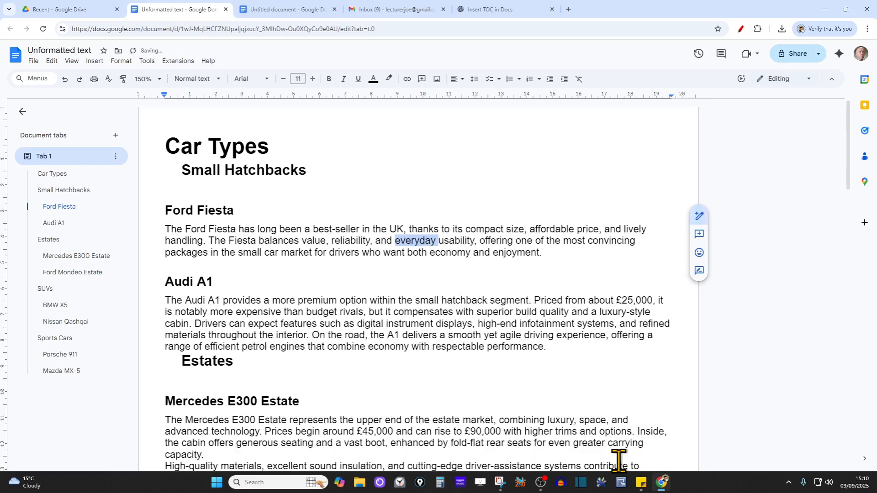
Check the body text under the Audi A1, Mercedes E300 Estate and Ford Fiesta headings for the updated Normal text formatting
{"action": "left_click_drag", "start_coordinate": [554, 353], "coordinate": [169, 304]}
{"action": "scroll", "coordinate": [446, 427], "scroll_direction": "down", "scroll_amount": 3}
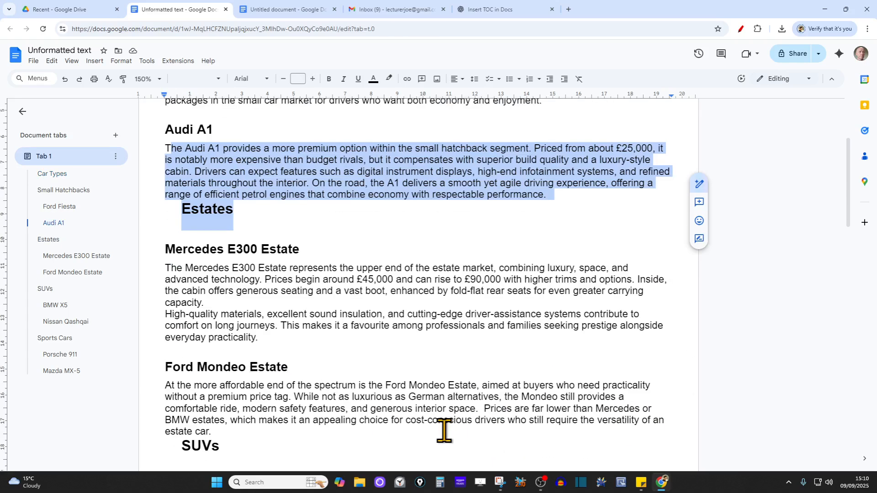
{"action": "left_click", "coordinate": [291, 342]}
{"action": "left_click_drag", "start_coordinate": [292, 342], "coordinate": [157, 270]}
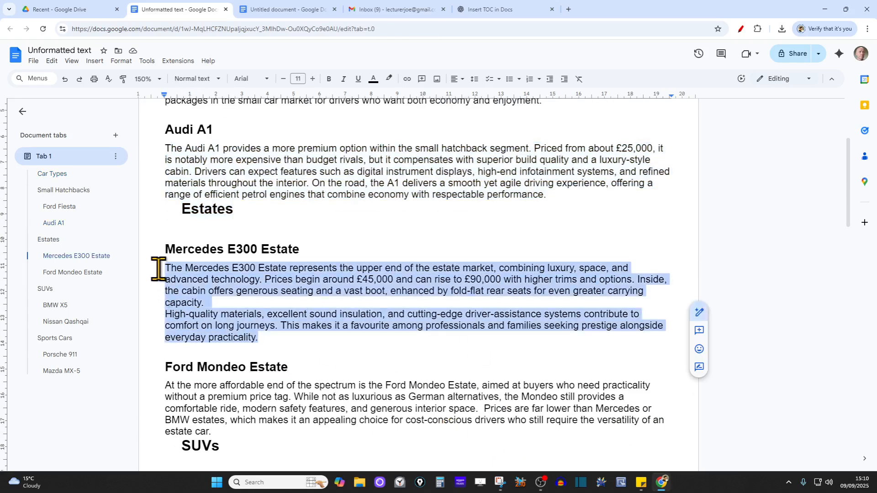
{"action": "scroll", "coordinate": [492, 262], "scroll_direction": "up", "scroll_amount": 3}
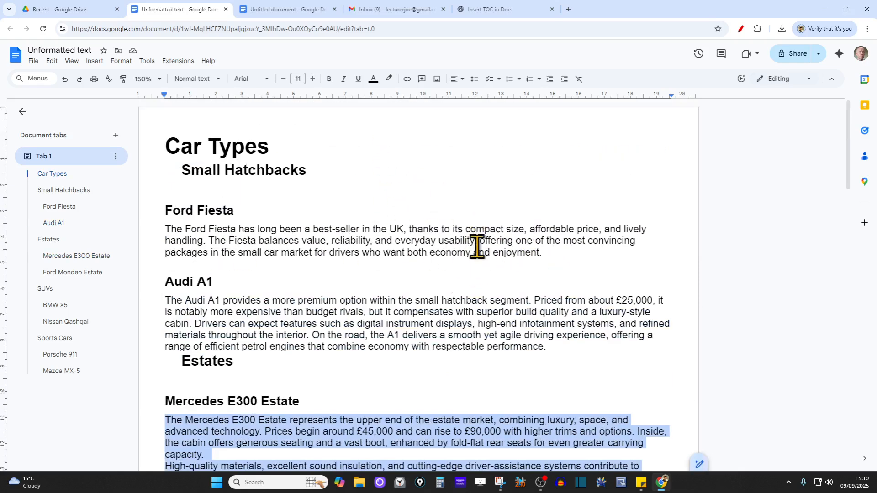
{"action": "right_click", "coordinate": [428, 243]}
{"action": "mouse_move", "coordinate": [488, 449]}
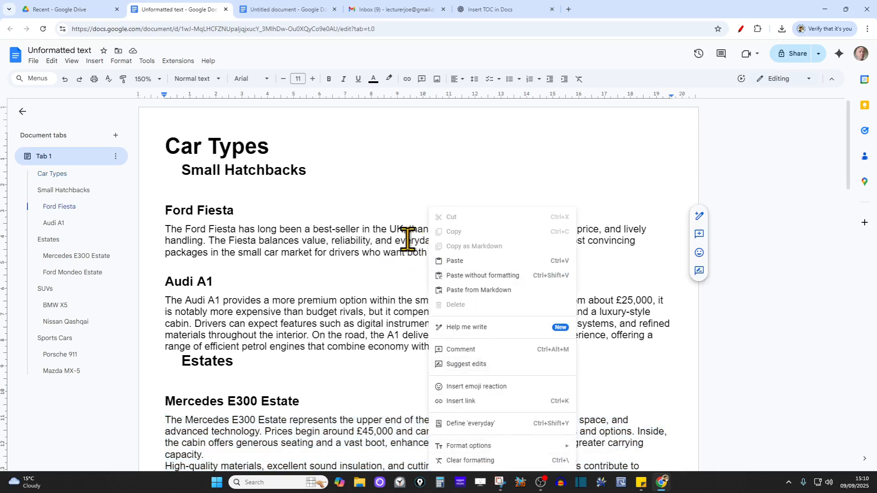
{"action": "left_click", "coordinate": [376, 249]}
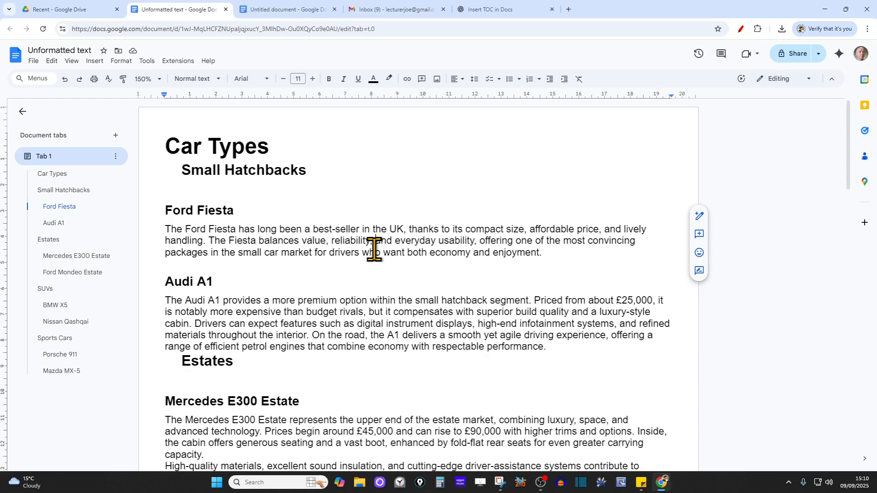
Select the whole document and clear its direct formatting
{"action": "key", "text": "ctrl+a"}
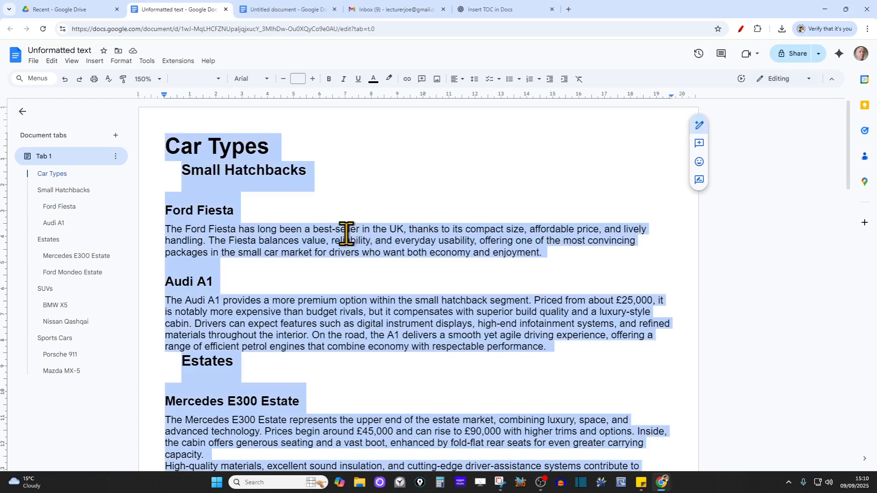
{"action": "left_click", "coordinate": [121, 61]}
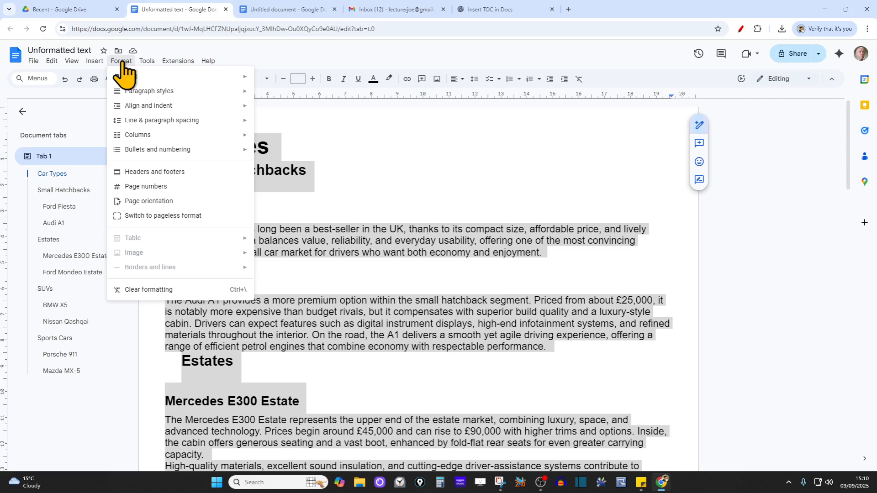
{"action": "left_click", "coordinate": [158, 292]}
{"action": "left_click", "coordinate": [413, 283]}
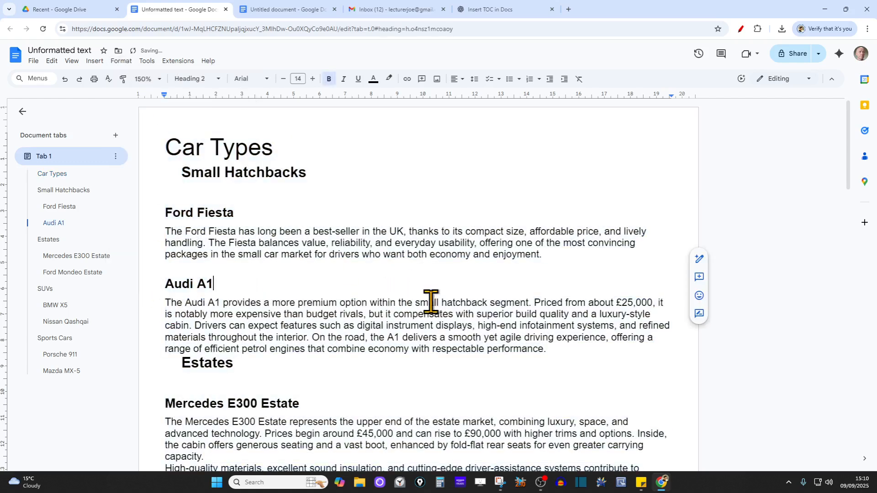
Increase the word "economy" in the Ford Fiesta paragraph to 12 pt and update the Normal text style to match
{"action": "left_click", "coordinate": [429, 254]}
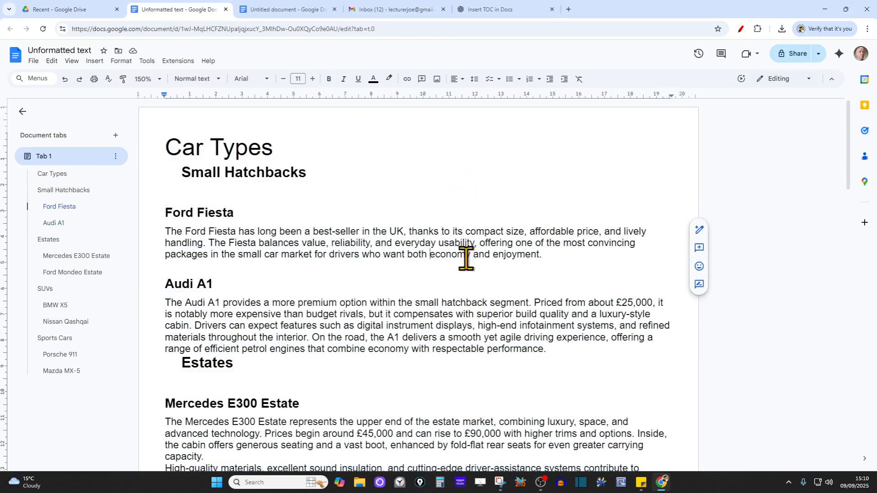
{"action": "double_click", "coordinate": [447, 256]}
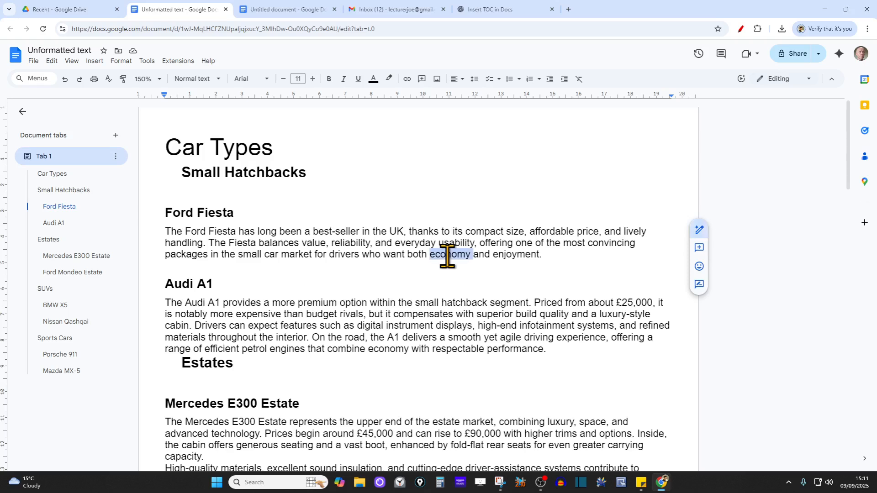
{"action": "left_click", "coordinate": [312, 80]}
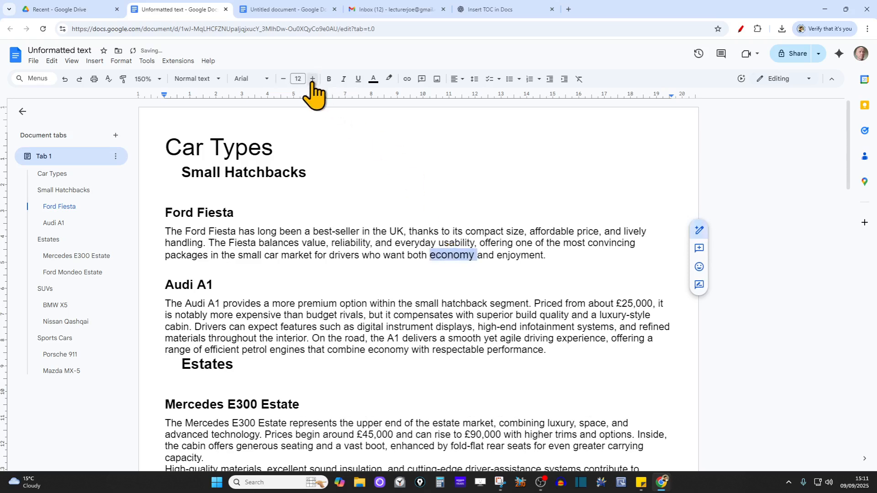
{"action": "right_click", "coordinate": [452, 258]}
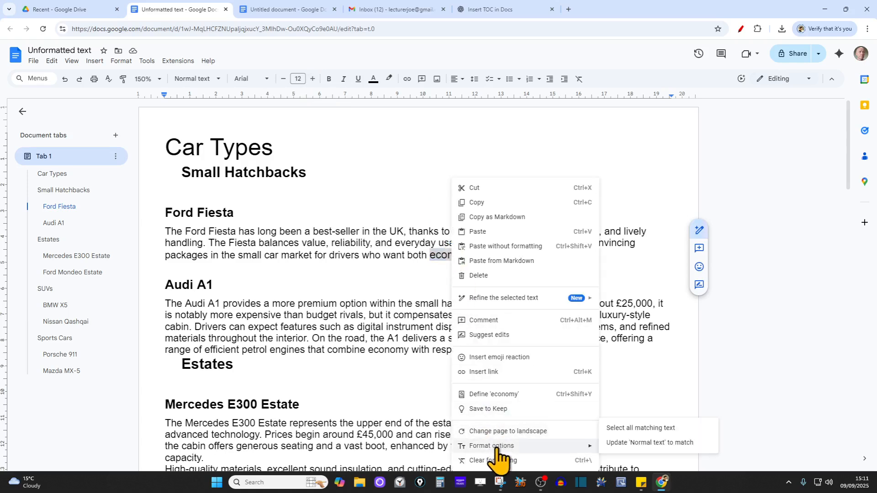
{"action": "left_click", "coordinate": [688, 443]}
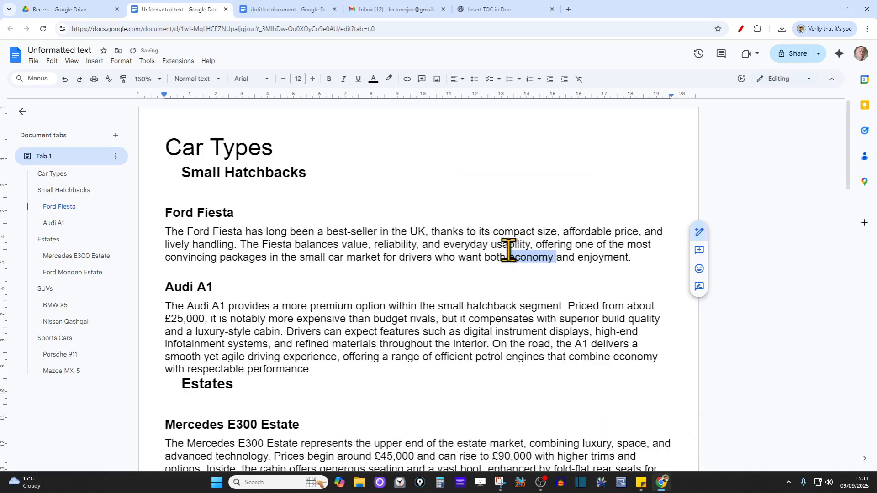
{"action": "left_click", "coordinate": [491, 345]}
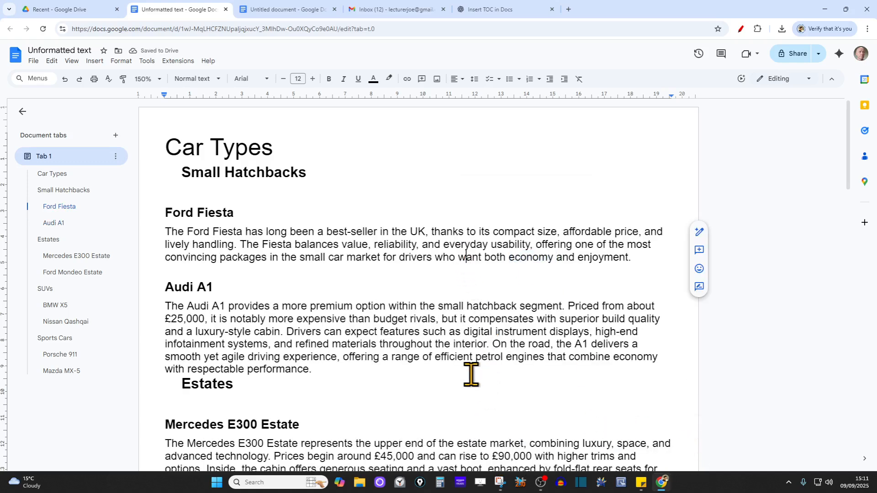
Set the line spacing of the whole document to 1.5
{"action": "left_click", "coordinate": [471, 356]}
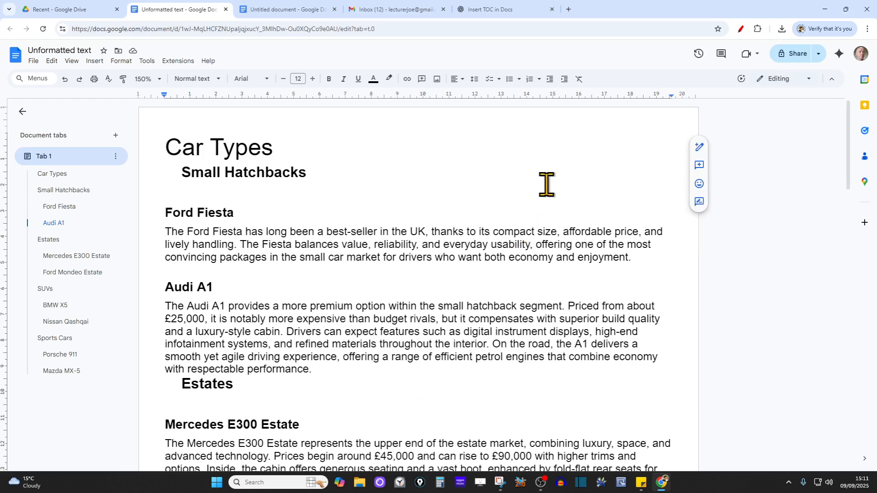
{"action": "key", "text": "ctrl+a"}
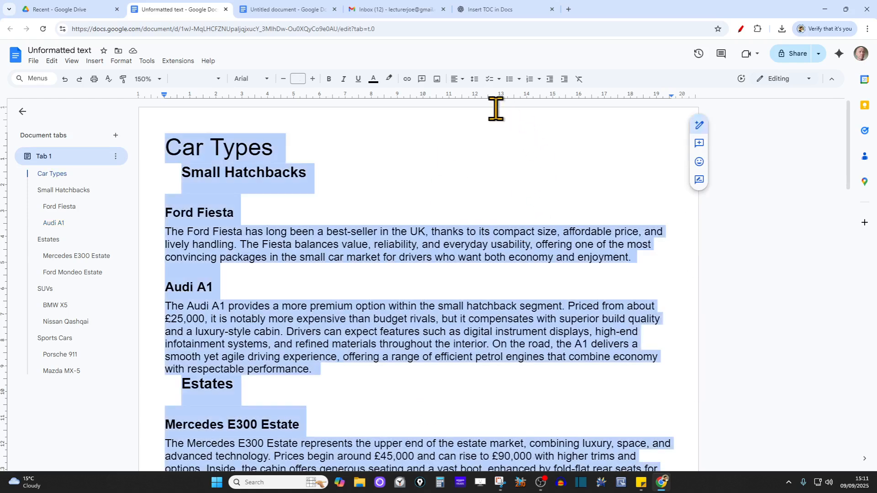
{"action": "left_click", "coordinate": [475, 79]}
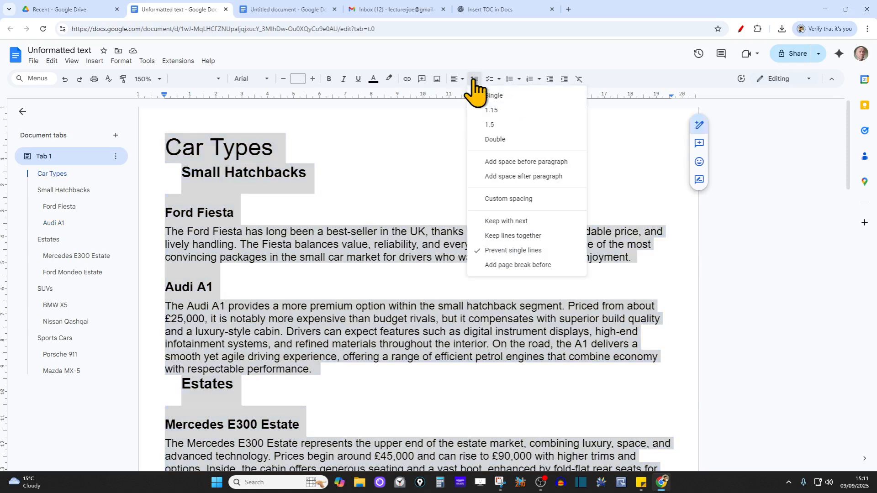
{"action": "left_click", "coordinate": [487, 124]}
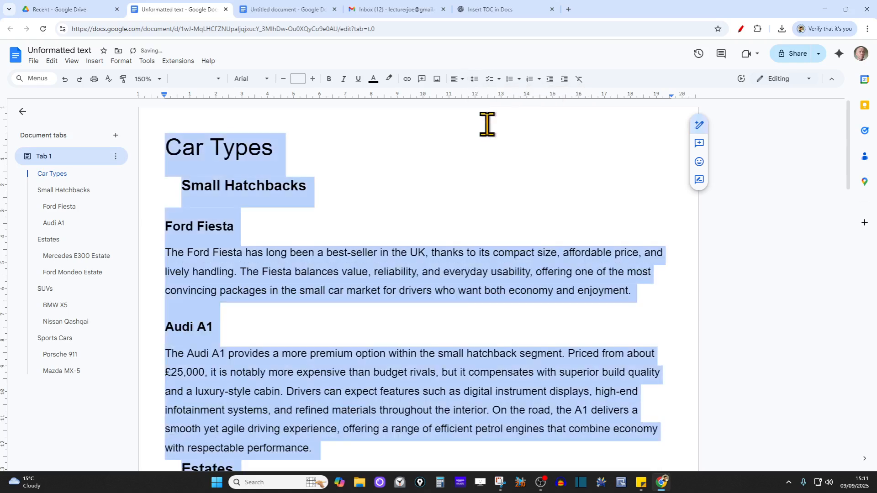
{"action": "left_click", "coordinate": [500, 192]}
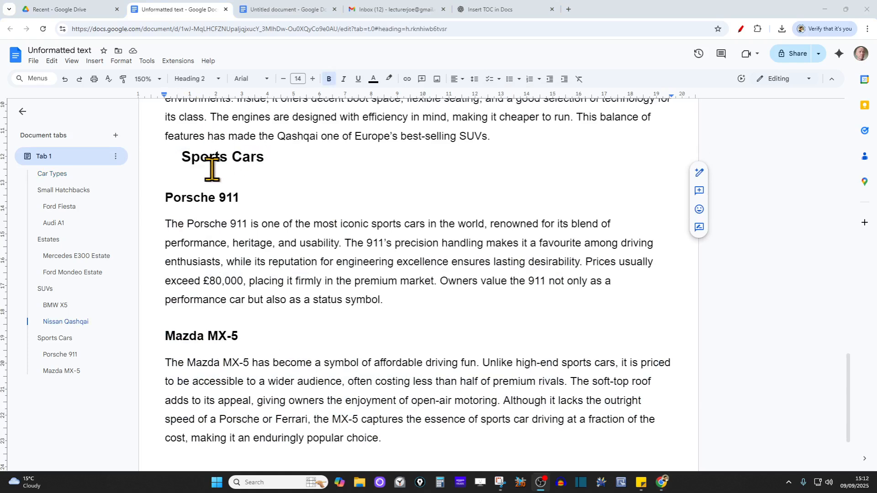
Check the gaps between the headings and set the custom paragraph spacing after to 0 pt for the whole document
{"action": "left_click_drag", "start_coordinate": [269, 158], "coordinate": [233, 201]}
{"action": "scroll", "coordinate": [266, 198], "scroll_direction": "up", "scroll_amount": 20}
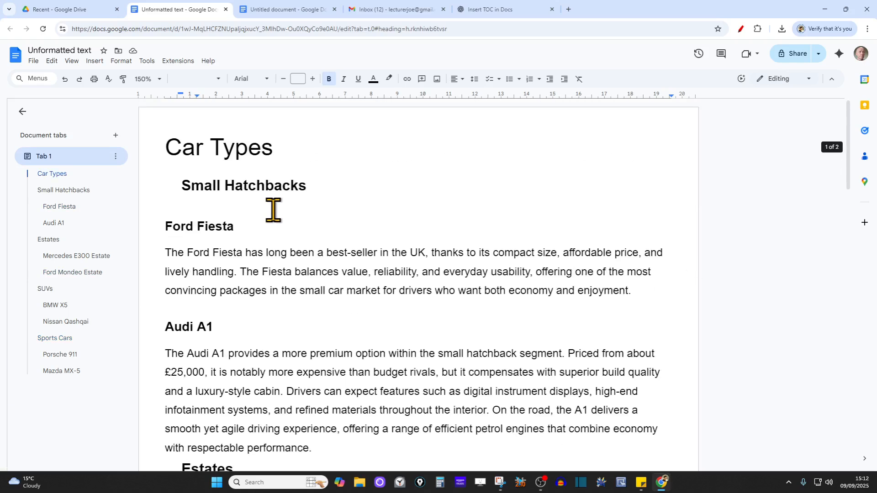
{"action": "scroll", "coordinate": [243, 205], "scroll_direction": "down", "scroll_amount": 3}
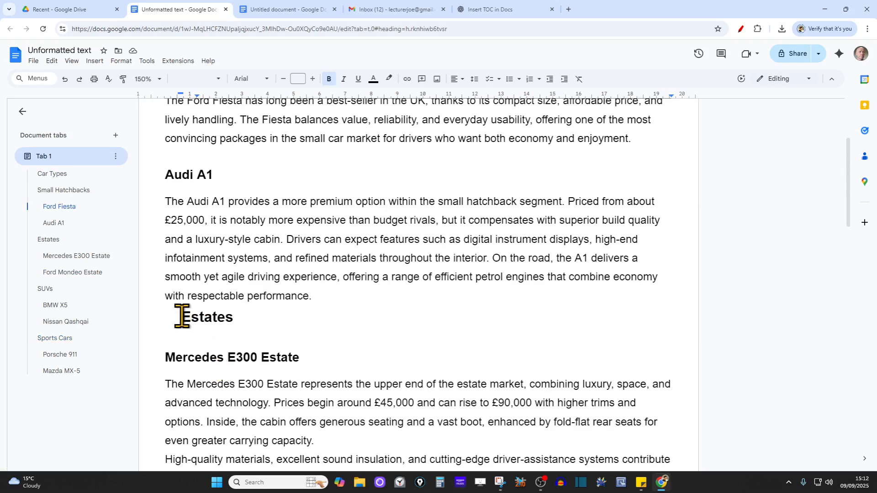
{"action": "left_click_drag", "start_coordinate": [182, 316], "coordinate": [312, 365]}
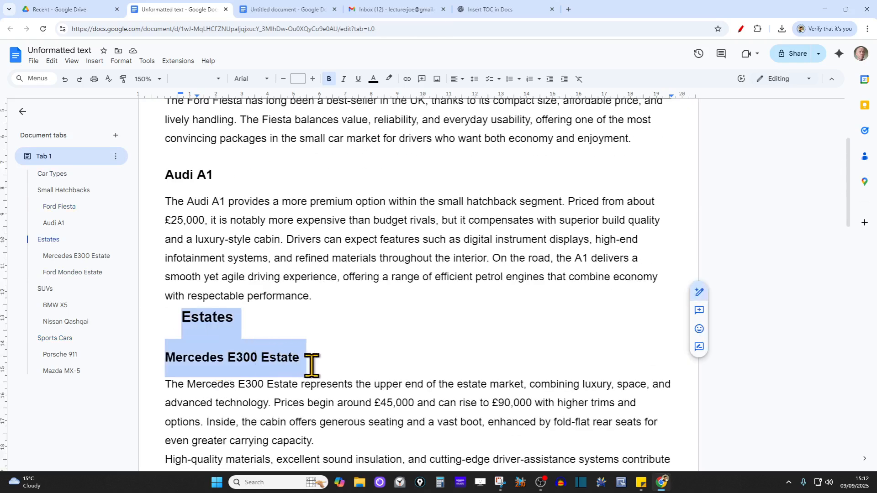
{"action": "left_click", "coordinate": [481, 261]}
{"action": "key", "text": "ctrl+a"}
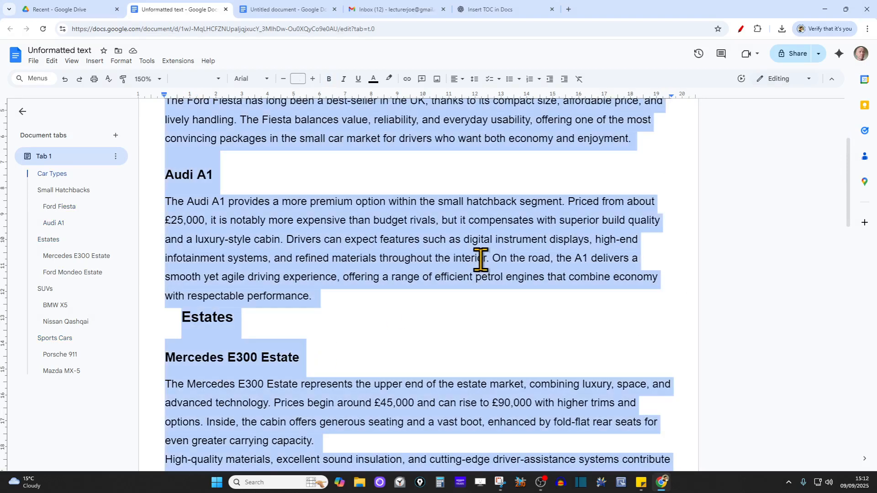
{"action": "left_click", "coordinate": [475, 80]}
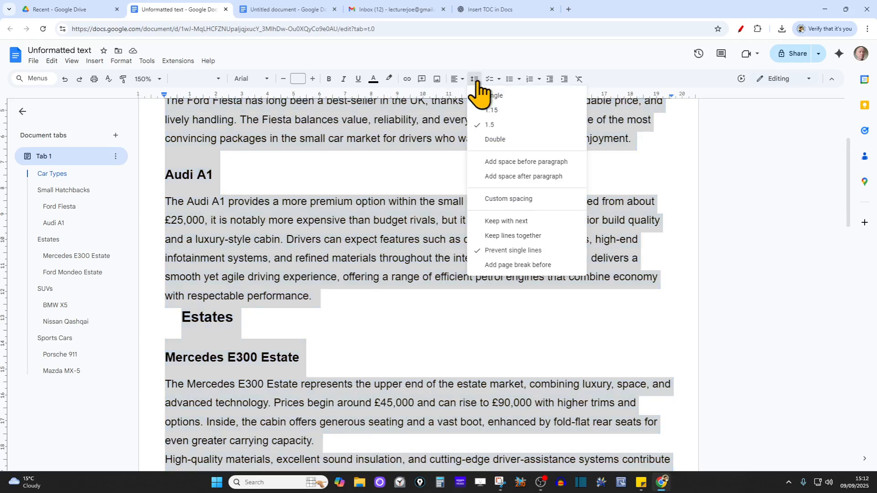
{"action": "left_click", "coordinate": [509, 199]}
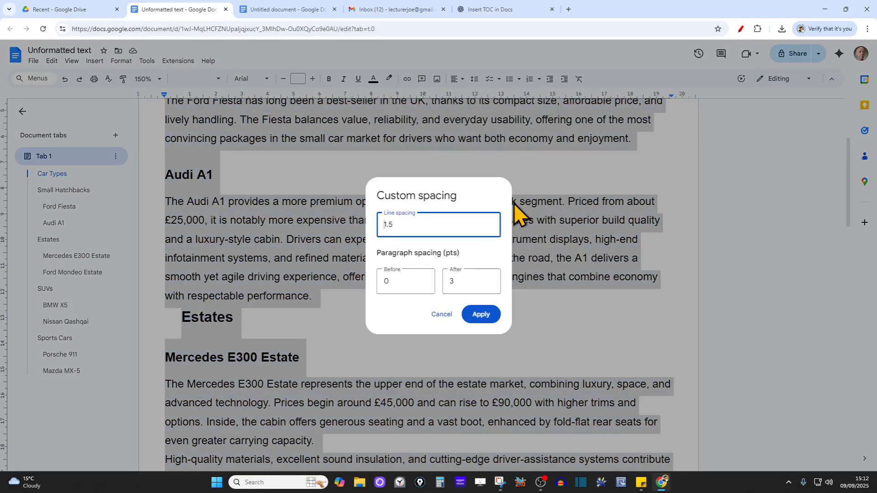
{"action": "left_click_drag", "start_coordinate": [459, 284], "coordinate": [407, 286]}
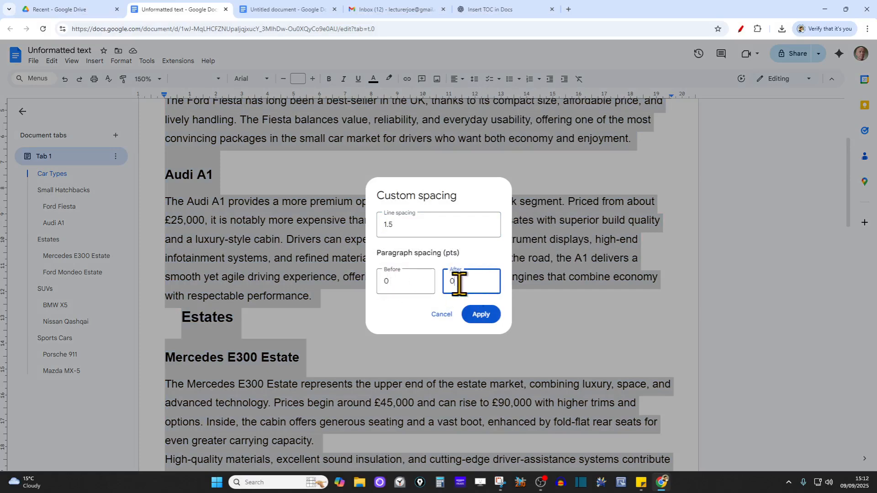
{"action": "type", "text": "0"}
{"action": "left_click", "coordinate": [482, 315]}
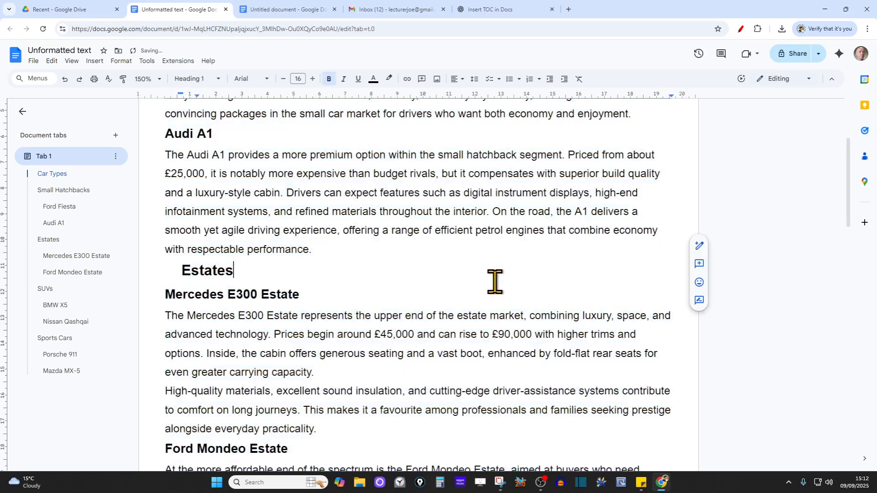
{"action": "scroll", "coordinate": [460, 298], "scroll_direction": "up", "scroll_amount": 1}
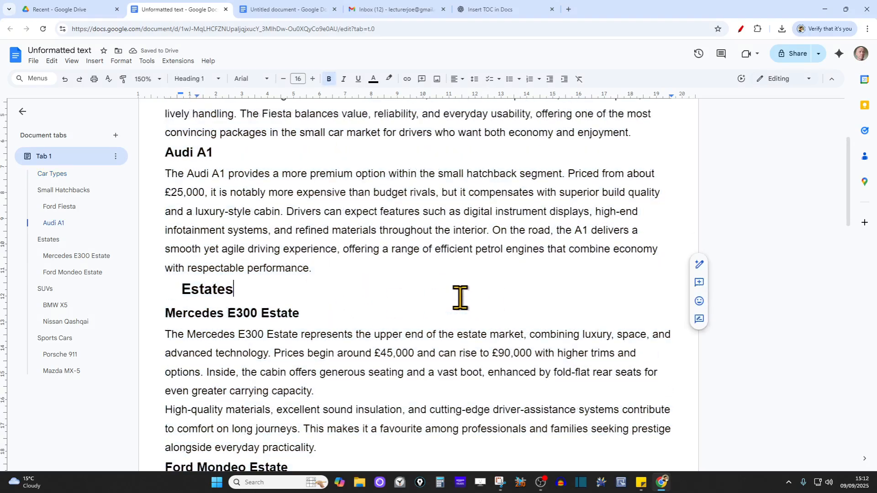
Apply the multilevel 1., 1.1., 1.2.1. numbered list to everything from the Small Hatchbacks heading to the document's end, excluding the Car Types title
{"action": "key", "text": "ctrl+Home"}
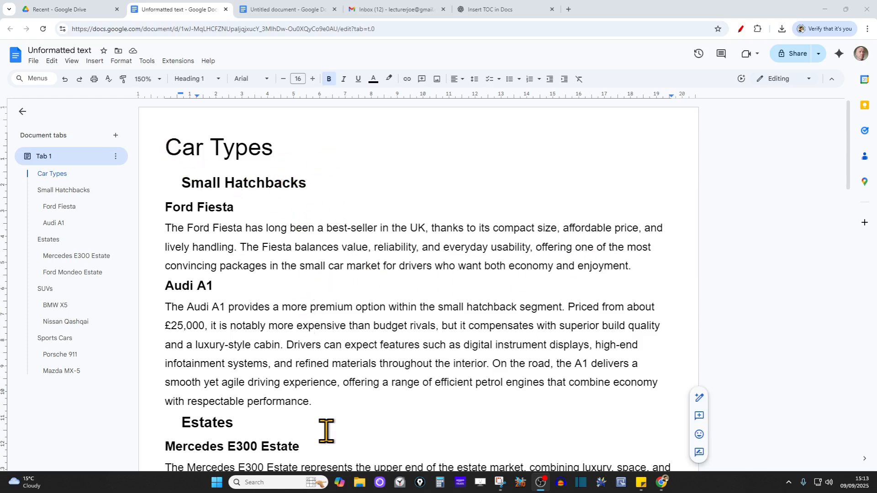
{"action": "left_click_drag", "start_coordinate": [275, 152], "coordinate": [164, 153]}
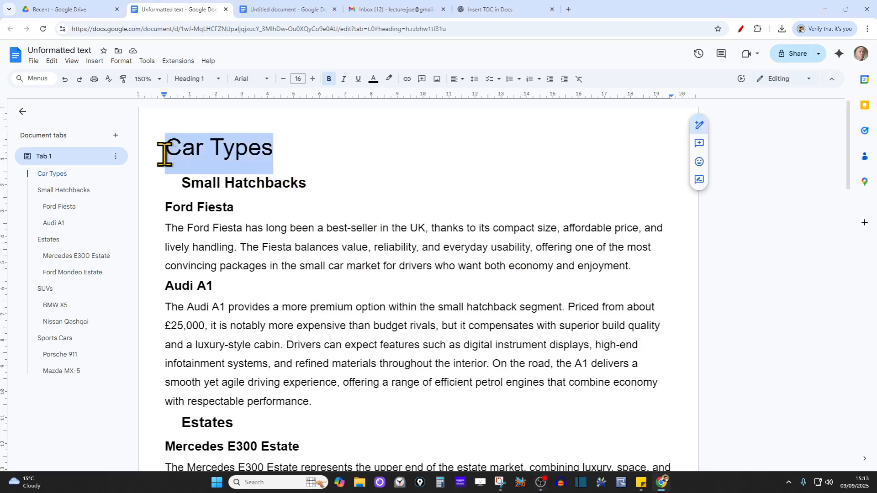
{"action": "left_click", "coordinate": [196, 179]}
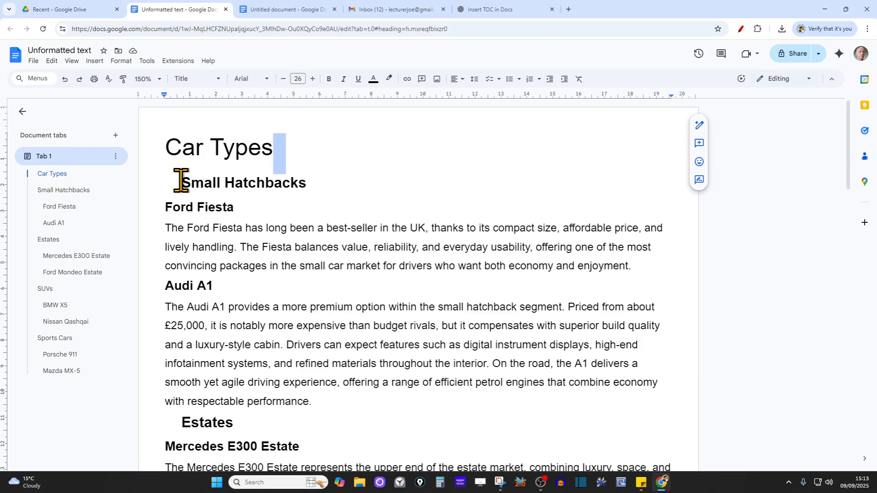
{"action": "mouse_move", "coordinate": [181, 182]}
{"action": "left_mouse_down"}
{"action": "mouse_move", "coordinate": [215, 186]}
{"action": "mouse_move", "coordinate": [276, 372]}
{"action": "mouse_move", "coordinate": [302, 484]}
{"action": "mouse_move", "coordinate": [261, 485]}
{"action": "left_mouse_up"}
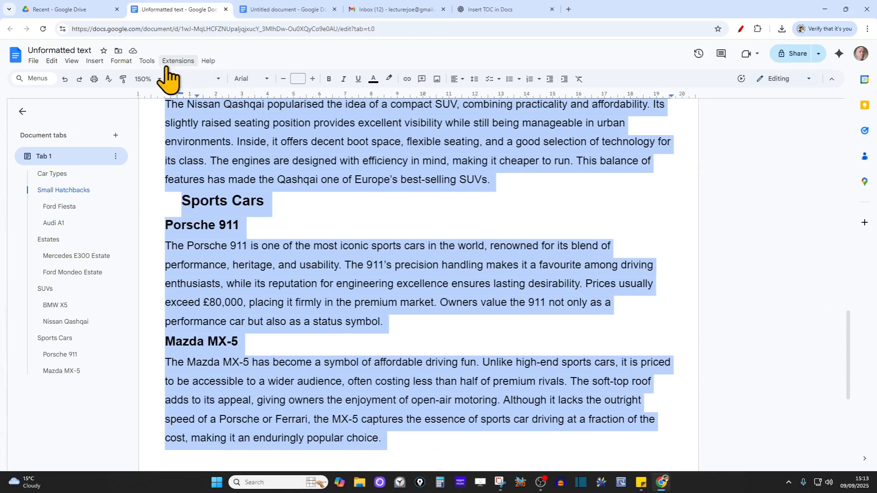
{"action": "left_click", "coordinate": [122, 61]}
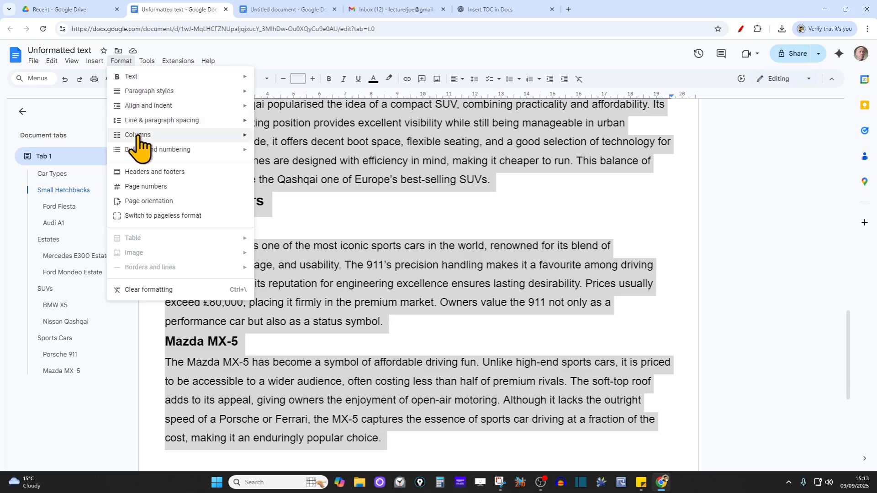
{"action": "mouse_move", "coordinate": [137, 150]}
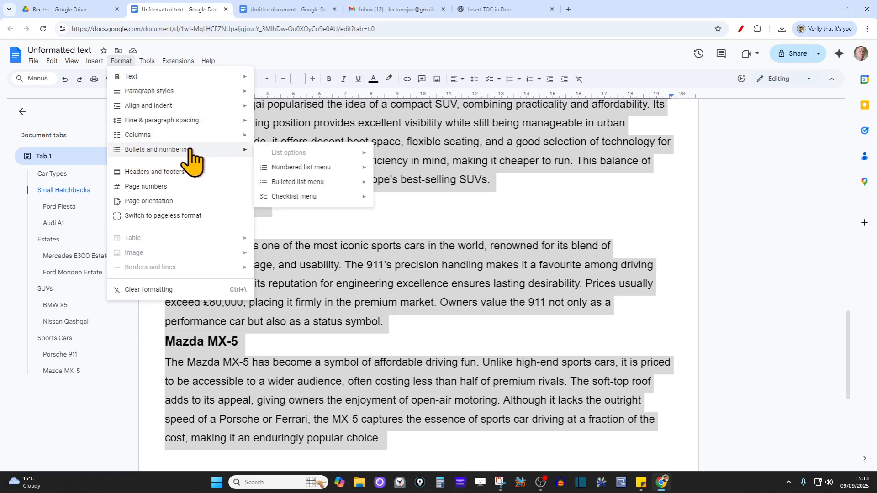
{"action": "mouse_move", "coordinate": [289, 169]}
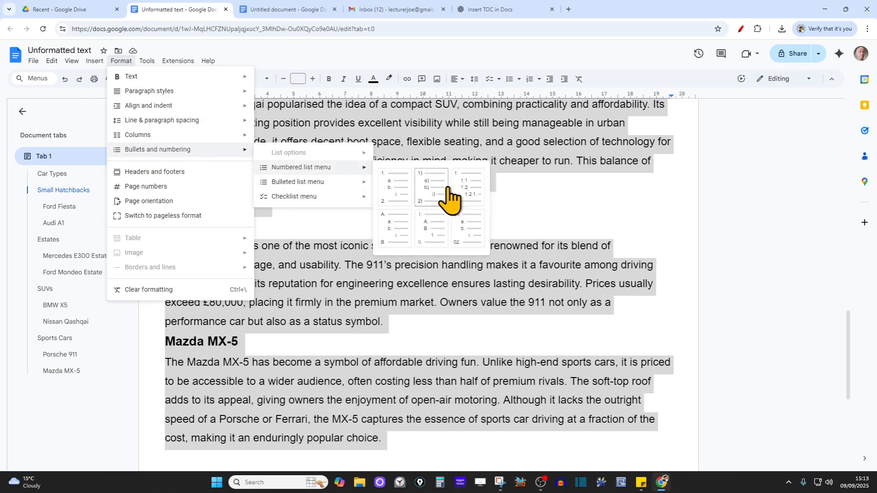
{"action": "left_click", "coordinate": [471, 190]}
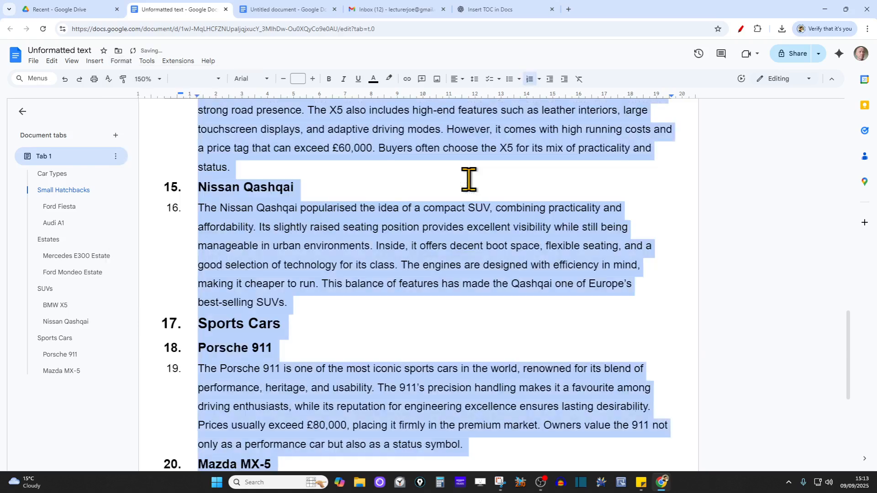
{"action": "left_click", "coordinate": [480, 179]}
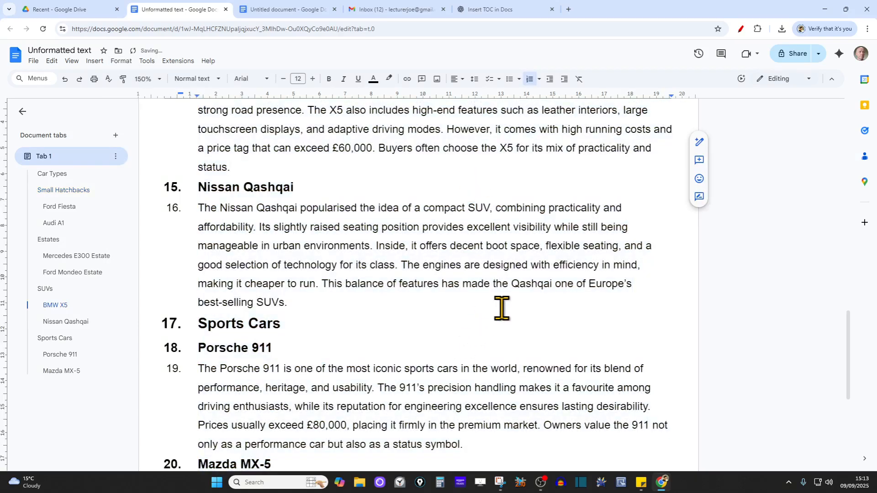
Examine how the main headings, car model headings and body paragraphs are numbered in the Small Hatchbacks and Estates sections
{"action": "scroll", "coordinate": [502, 308], "scroll_direction": "up", "scroll_amount": 5}
{"action": "scroll", "coordinate": [498, 311], "scroll_direction": "up", "scroll_amount": 12}
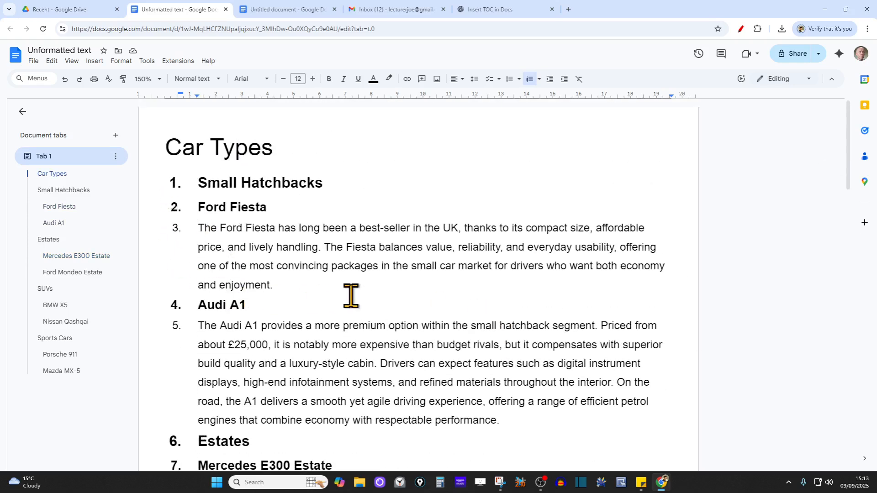
{"action": "left_click", "coordinate": [323, 185]}
{"action": "left_click_drag", "start_coordinate": [323, 185], "coordinate": [198, 185]}
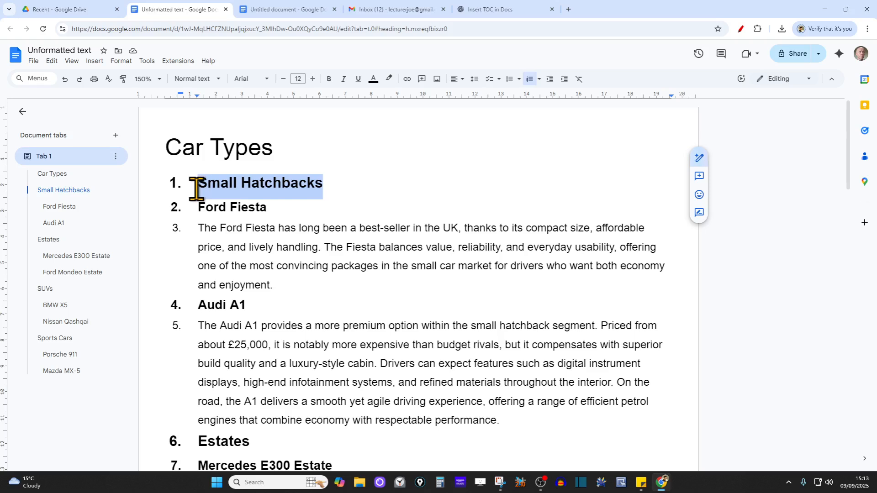
{"action": "left_click_drag", "start_coordinate": [255, 444], "coordinate": [198, 444]}
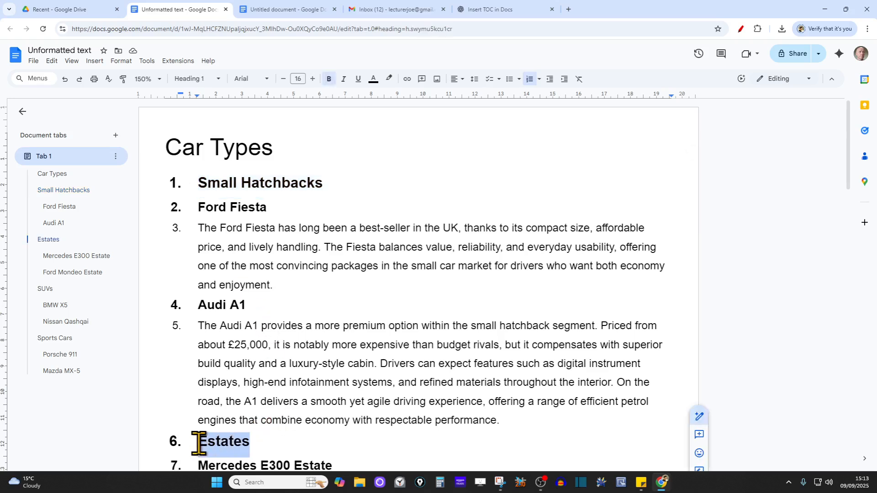
{"action": "left_click_drag", "start_coordinate": [268, 207], "coordinate": [210, 208]}
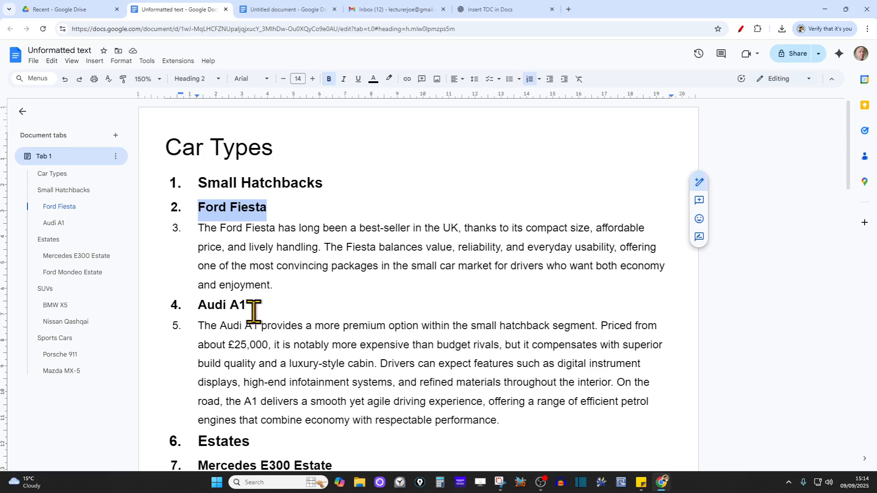
{"action": "left_click_drag", "start_coordinate": [253, 306], "coordinate": [203, 305]}
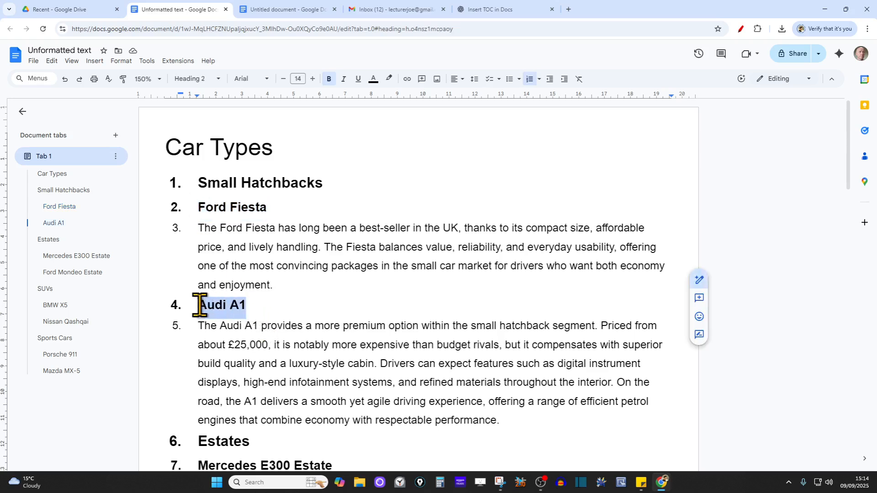
{"action": "left_click_drag", "start_coordinate": [201, 227], "coordinate": [279, 285]}
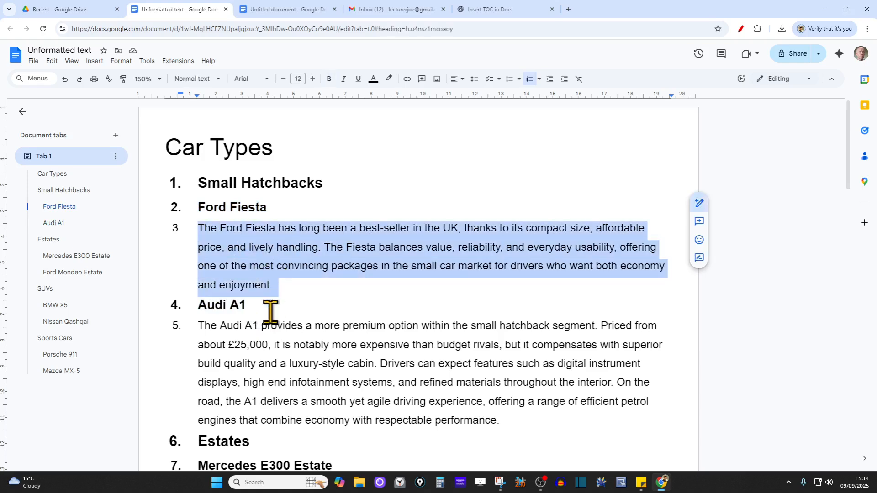
{"action": "left_click_drag", "start_coordinate": [197, 324], "coordinate": [501, 421]}
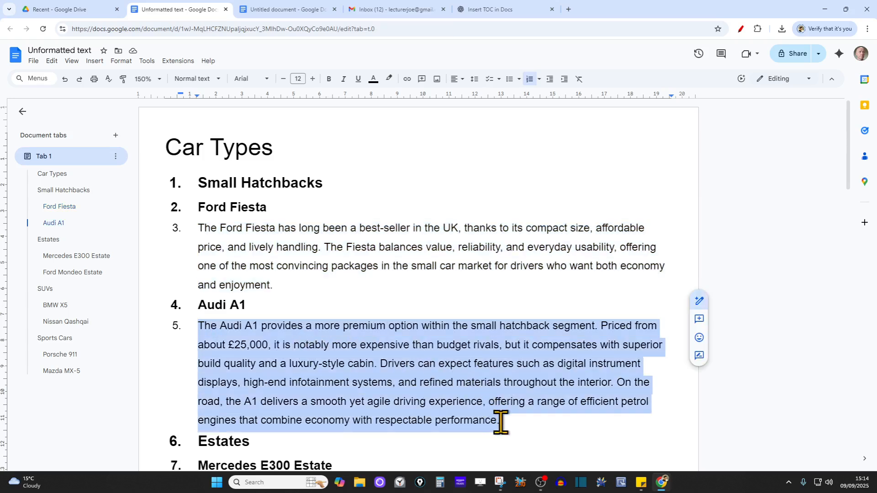
{"action": "left_click", "coordinate": [348, 313]}
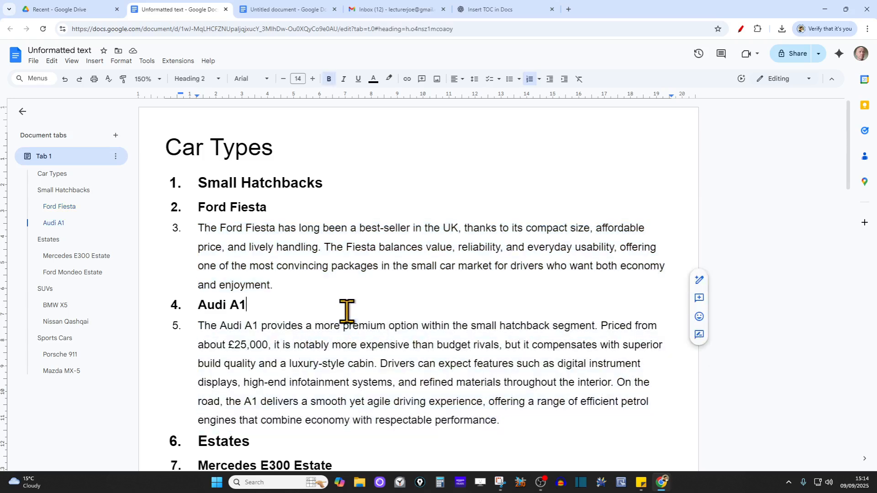
Demote the Ford Fiesta and Audi A1 headings to the second level of the numbered list
{"action": "left_click", "coordinate": [198, 208]}
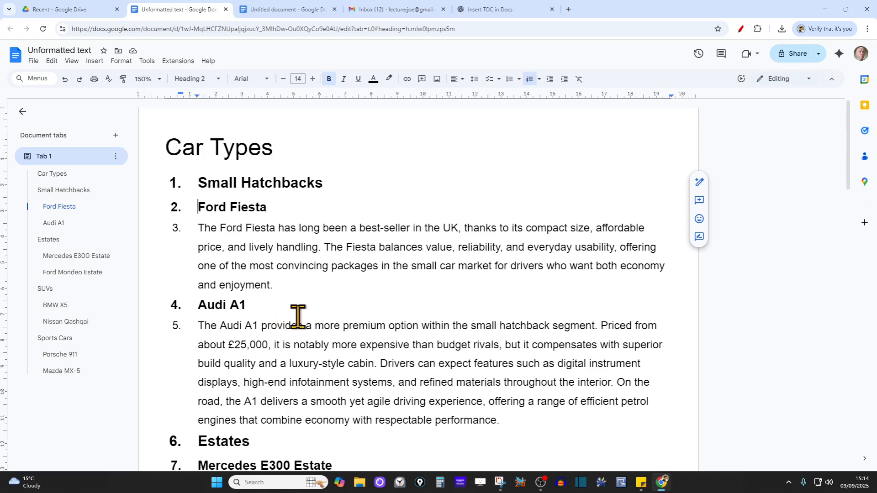
{"action": "key", "text": "Tab"}
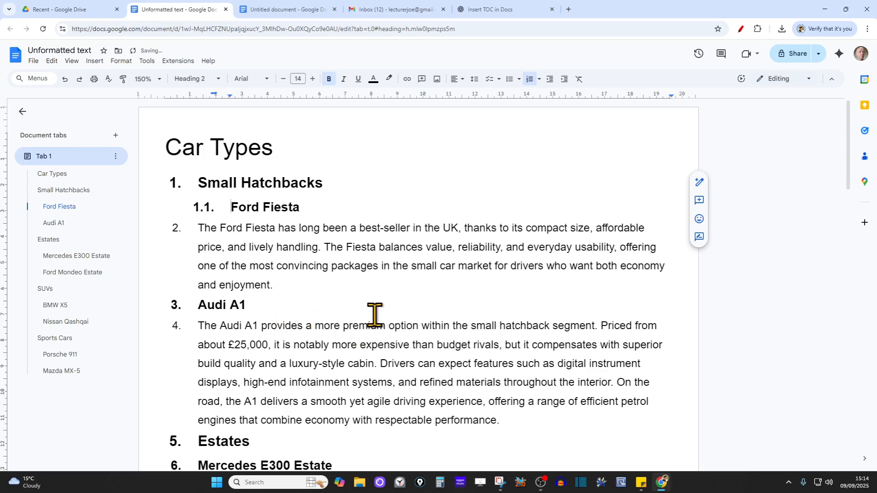
{"action": "left_click", "coordinate": [200, 306]}
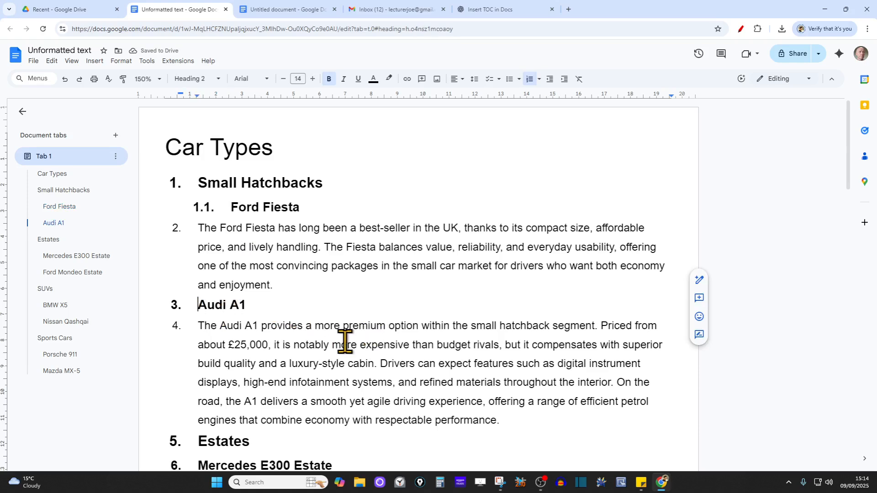
{"action": "key", "text": "Tab"}
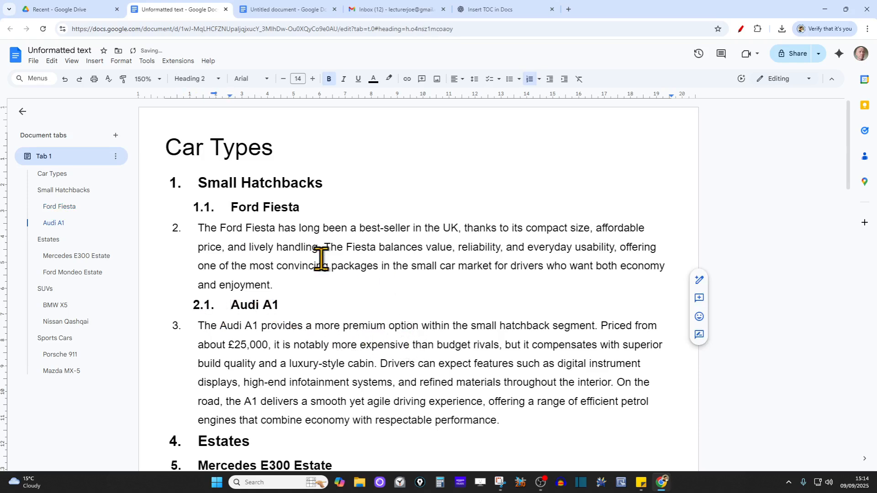
Demote the body paragraphs under Ford Fiesta and Audi A1 to the third list level, numbered 1.1.1. and 1.2.1
{"action": "left_click_drag", "start_coordinate": [286, 282], "coordinate": [207, 228]}
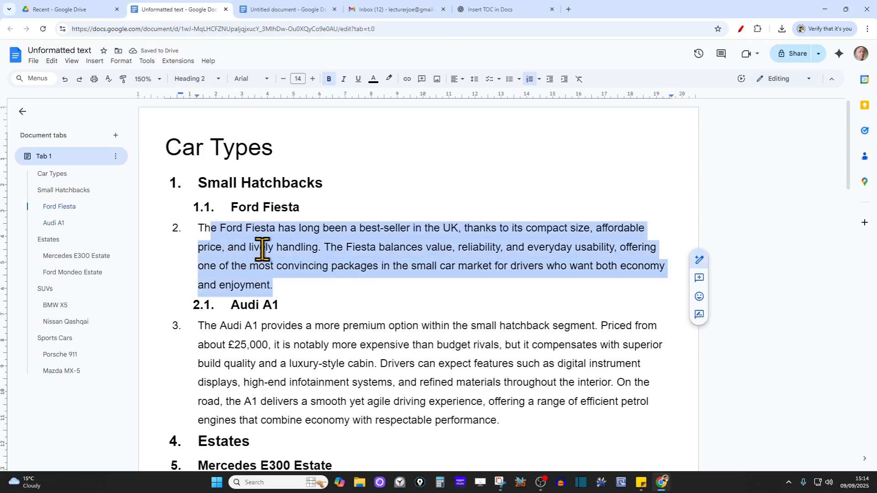
{"action": "left_click", "coordinate": [269, 249]}
{"action": "left_click", "coordinate": [199, 228]}
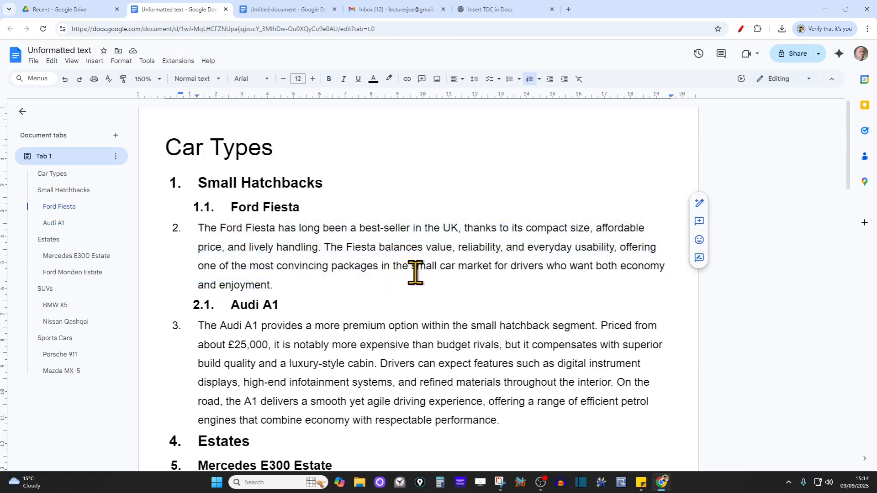
{"action": "key", "text": "Tab"}
{"action": "key", "text": "Tab"}
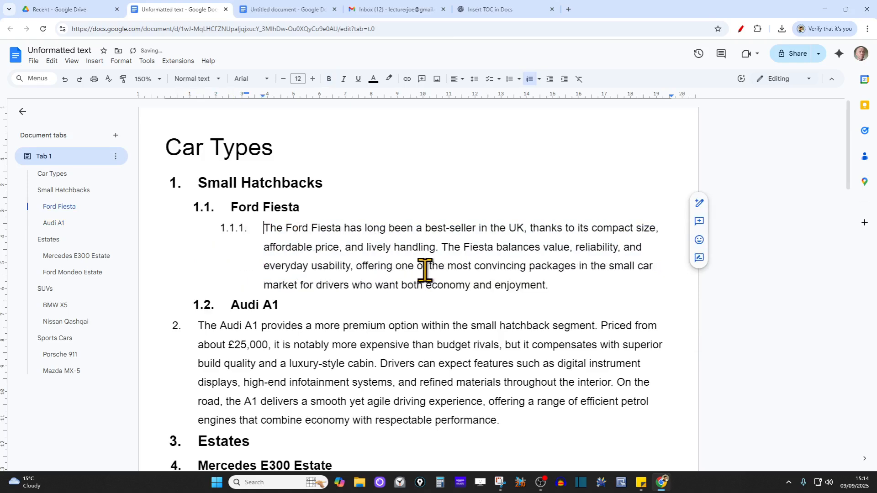
{"action": "left_click", "coordinate": [200, 326]}
{"action": "key", "text": "Tab"}
{"action": "key", "text": "Tab"}
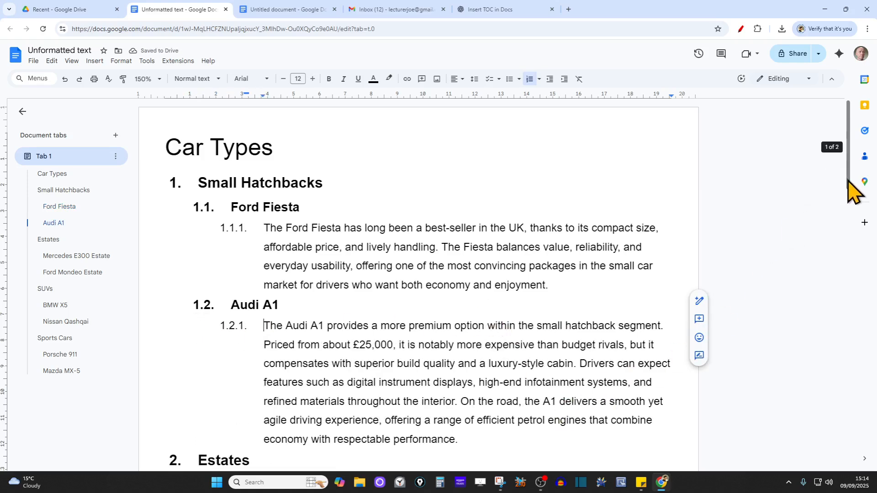
{"action": "left_click_drag", "start_coordinate": [848, 179], "coordinate": [849, 189]}
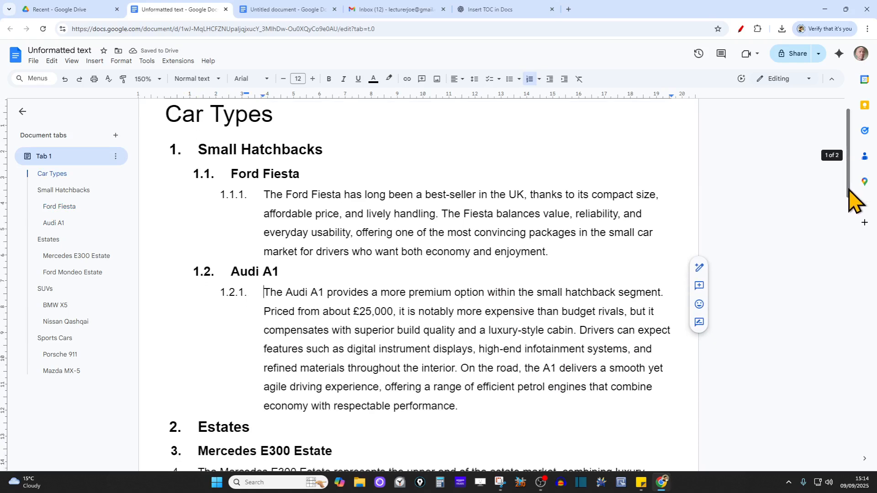
{"action": "left_click", "coordinate": [212, 173]}
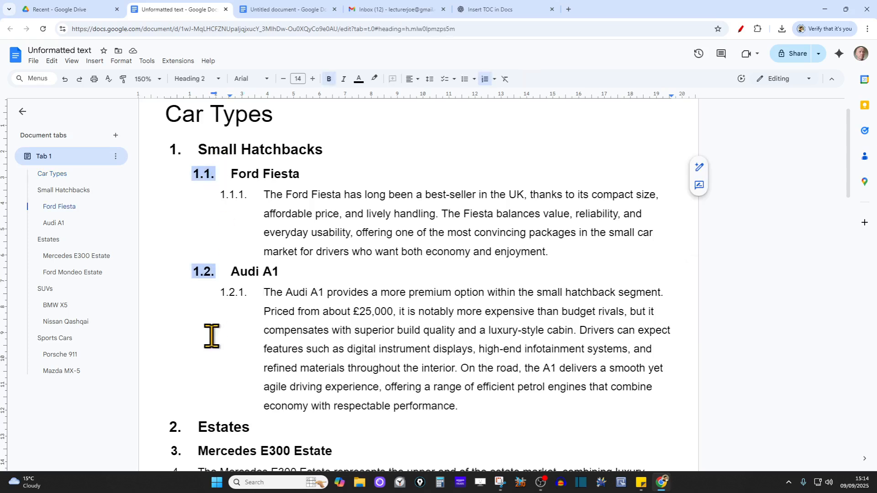
{"action": "left_click", "coordinate": [196, 280]}
{"action": "left_click", "coordinate": [204, 273]}
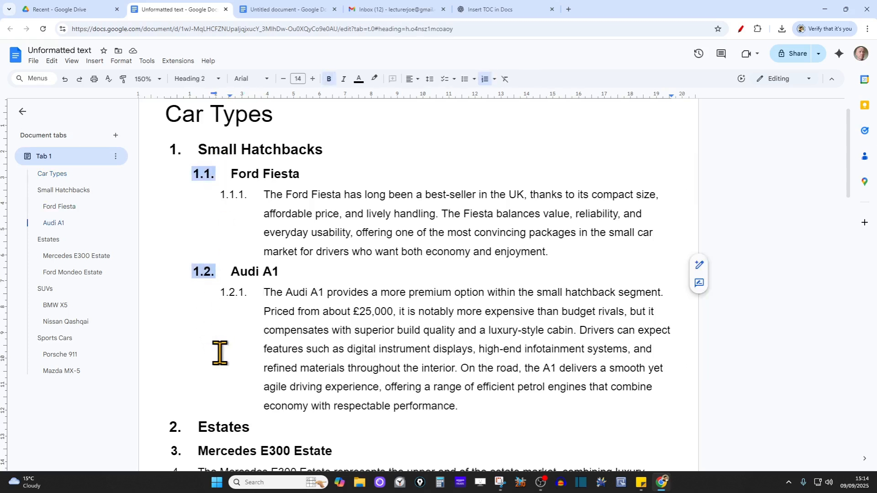
{"action": "left_click", "coordinate": [219, 353]}
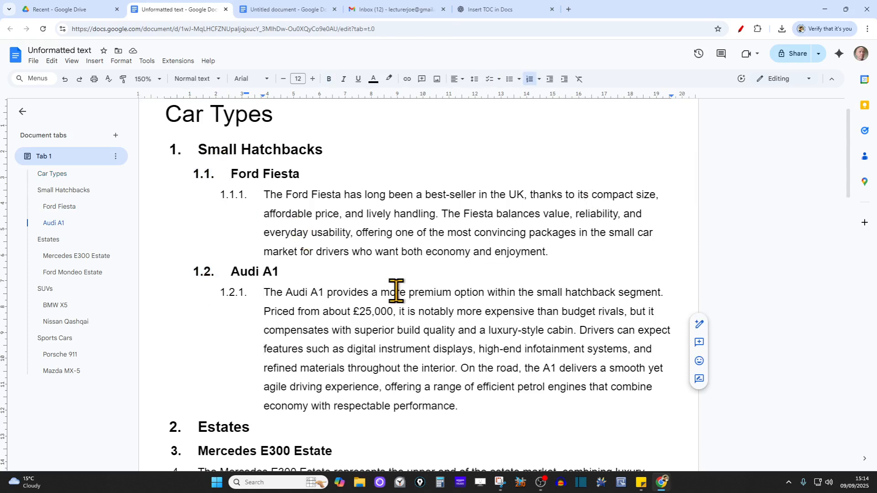
Demote the Mercedes E300 Estate heading to the second list level, numbered 2.1., under Estates
{"action": "scroll", "coordinate": [396, 291], "scroll_direction": "down", "scroll_amount": 7}
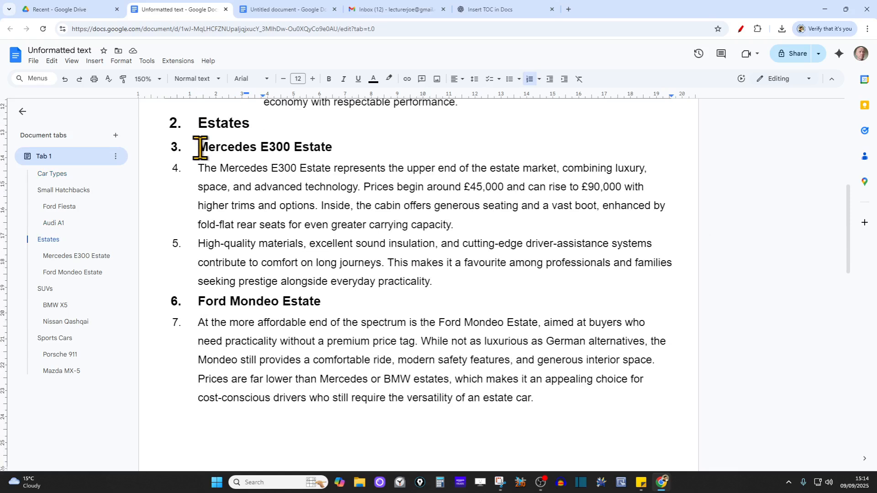
{"action": "left_click_drag", "start_coordinate": [333, 147], "coordinate": [195, 147]}
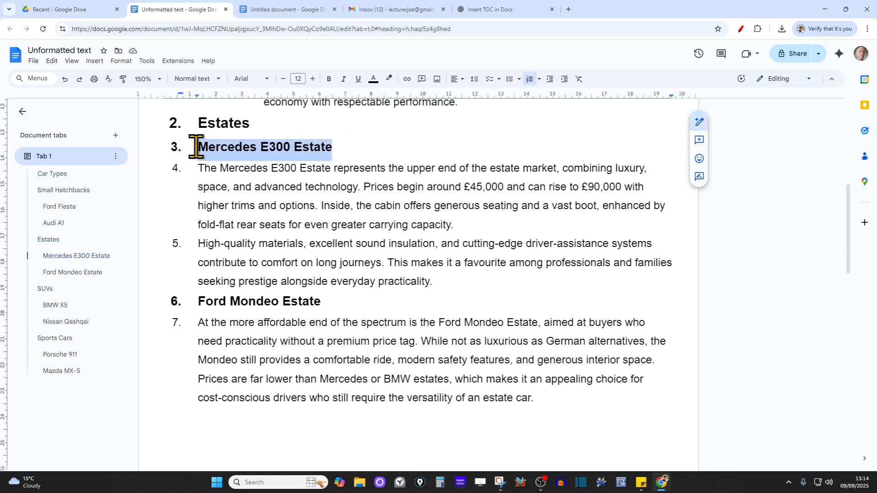
{"action": "left_click", "coordinate": [195, 147]}
{"action": "key", "text": "ctrl+alt+2"}
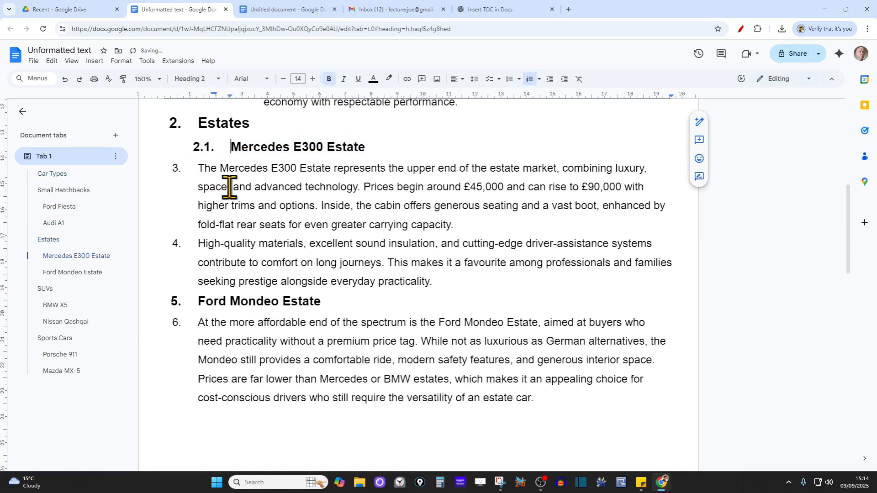
Demote the two Mercedes E300 Estate paragraphs to the third list level and the Ford Mondeo Estate paragraph by one level
{"action": "left_click", "coordinate": [198, 170]}
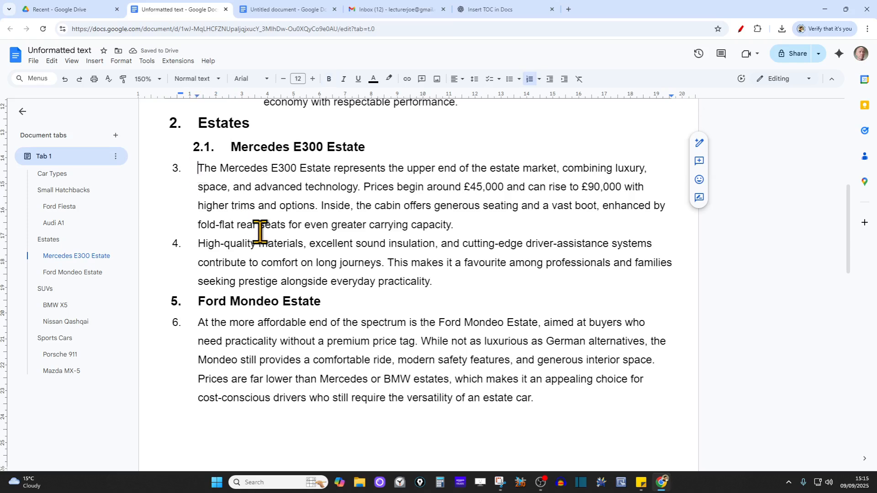
{"action": "key", "text": "Tab"}
{"action": "key", "text": "Tab"}
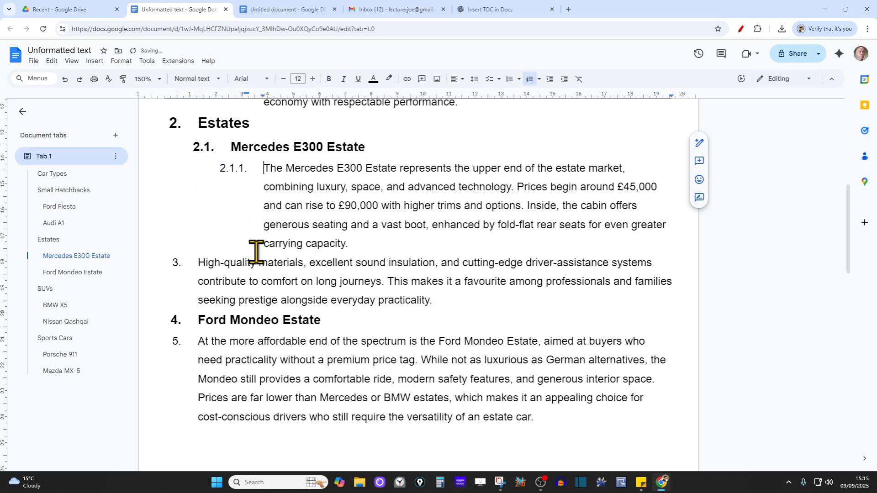
{"action": "left_click", "coordinate": [200, 265]}
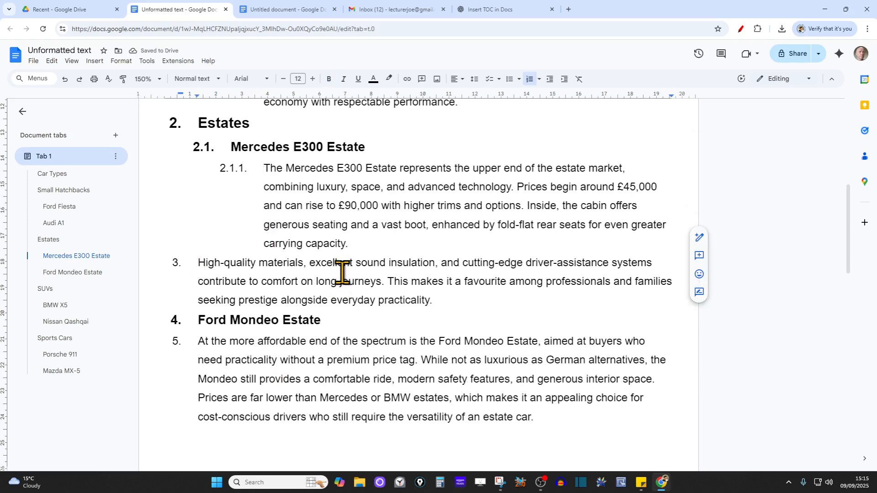
{"action": "left_click", "coordinate": [251, 264]}
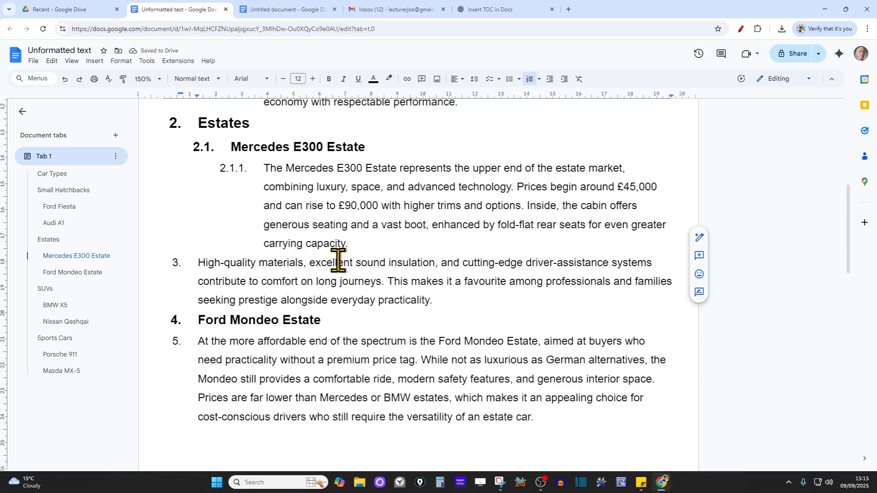
{"action": "key", "text": "Tab"}
{"action": "key", "text": "Tab"}
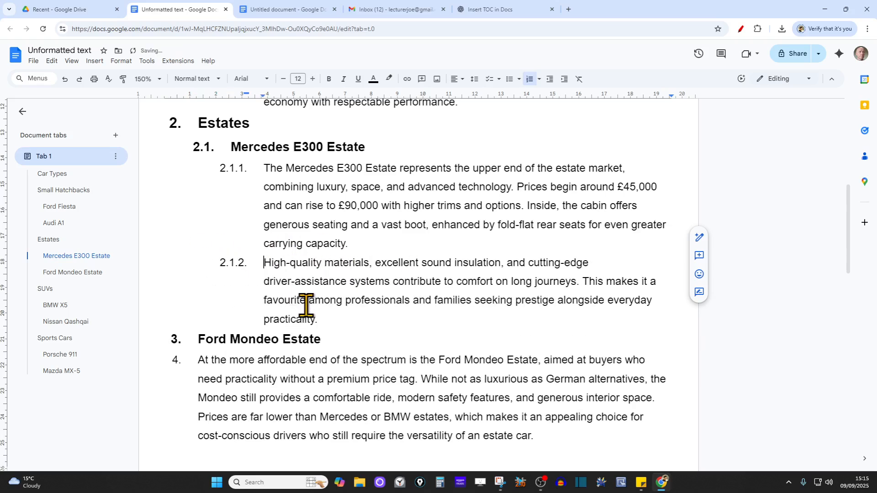
{"action": "left_click", "coordinate": [221, 171]}
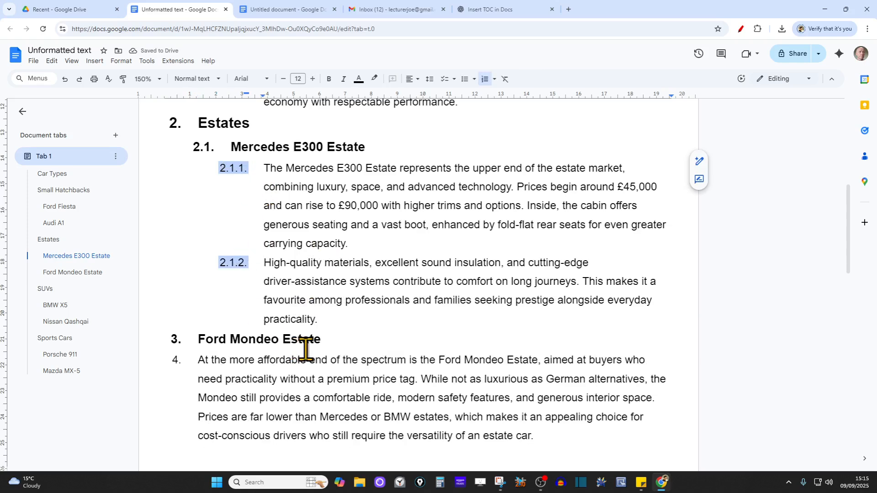
{"action": "left_click", "coordinate": [198, 361]}
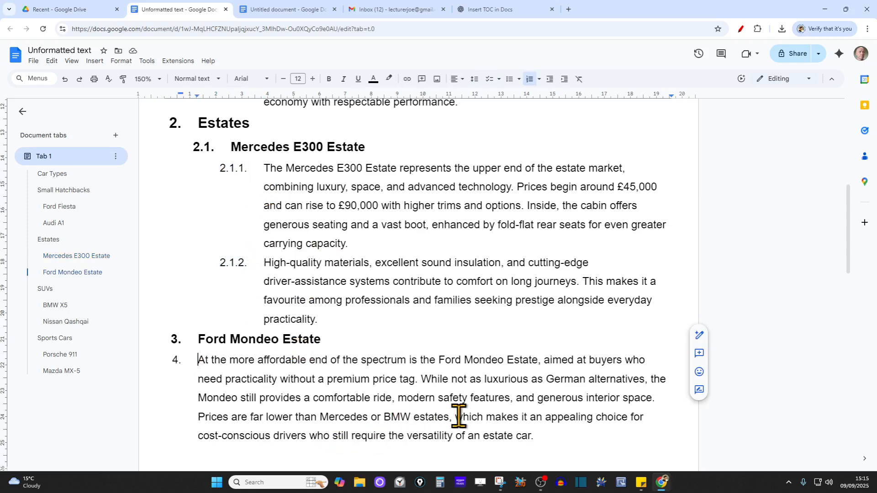
{"action": "key", "text": "Tab"}
Demote the BMW X5 heading under SUVs to the second list level and its paragraph to the third
{"action": "scroll", "coordinate": [463, 332], "scroll_direction": "down", "scroll_amount": 6}
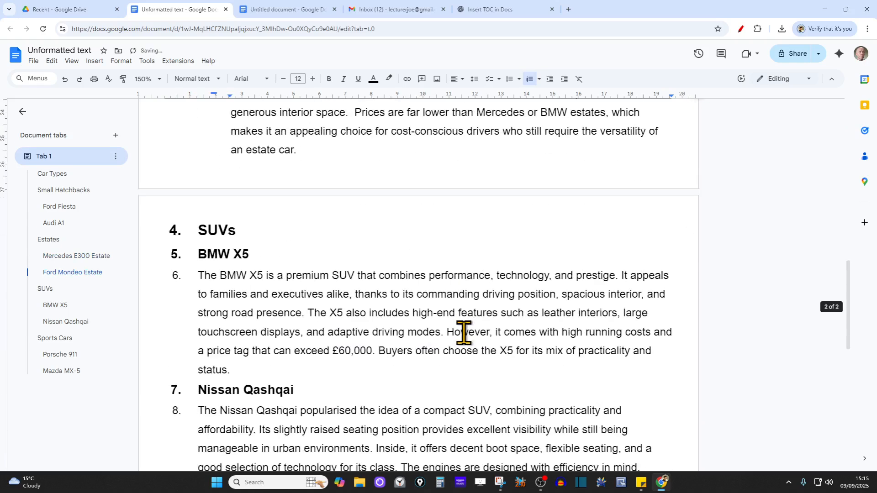
{"action": "left_click", "coordinate": [201, 252]}
{"action": "key", "text": "Tab"}
{"action": "left_click", "coordinate": [200, 276]}
{"action": "key", "text": "Tab"}
{"action": "key", "text": "Tab"}
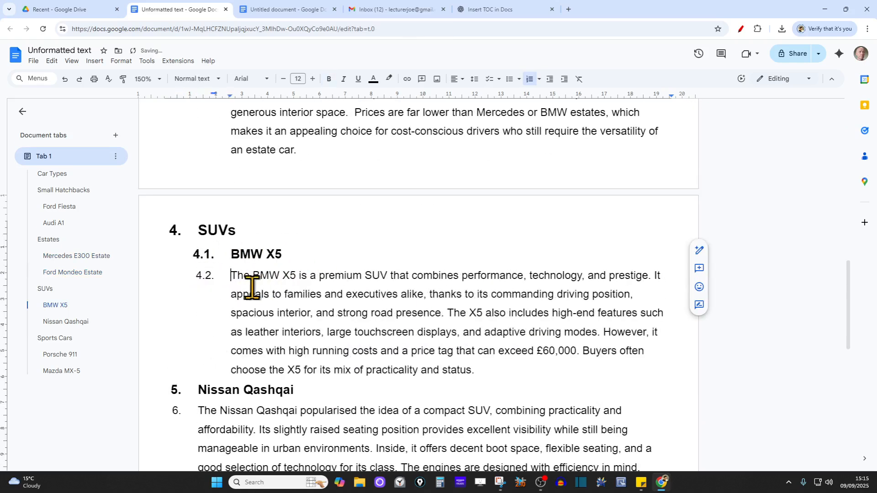
Demote the Nissan Qashqai heading to the second list level and its paragraph to the third
{"action": "scroll", "coordinate": [212, 274], "scroll_direction": "down", "scroll_amount": 3}
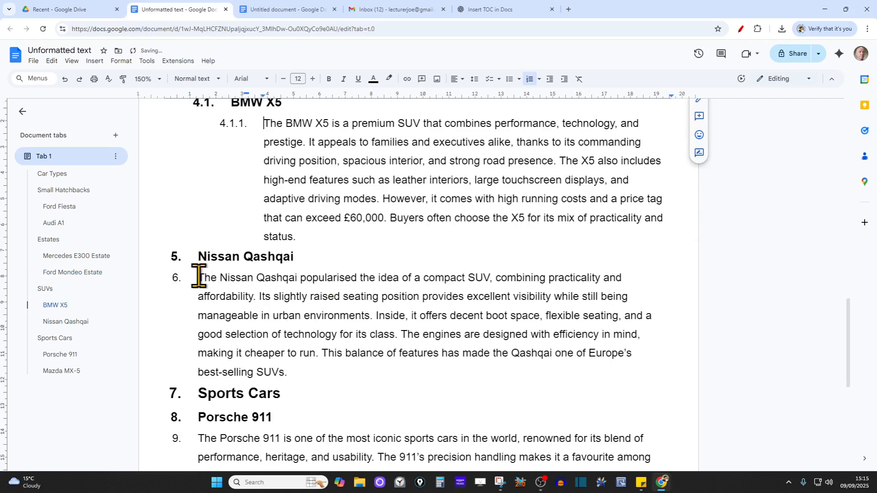
{"action": "left_click", "coordinate": [198, 255]}
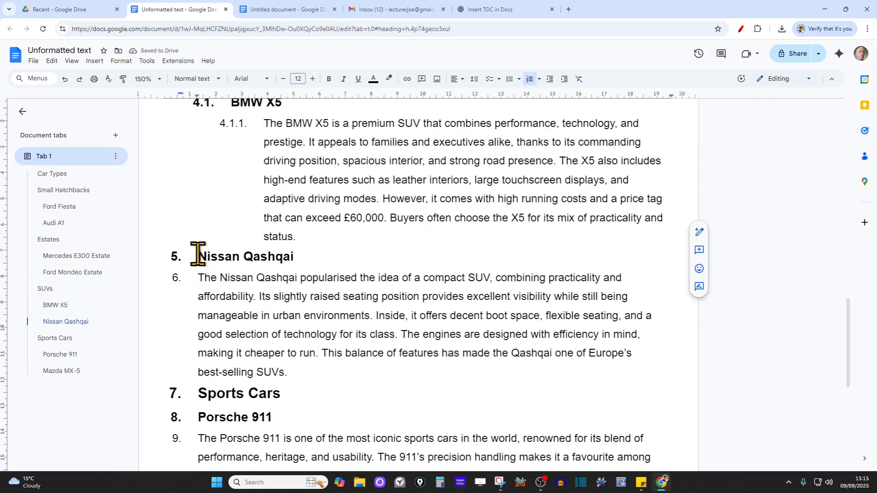
{"action": "key", "text": "Tab"}
{"action": "left_click", "coordinate": [203, 280]}
{"action": "key", "text": "Tab"}
{"action": "key", "text": "Tab"}
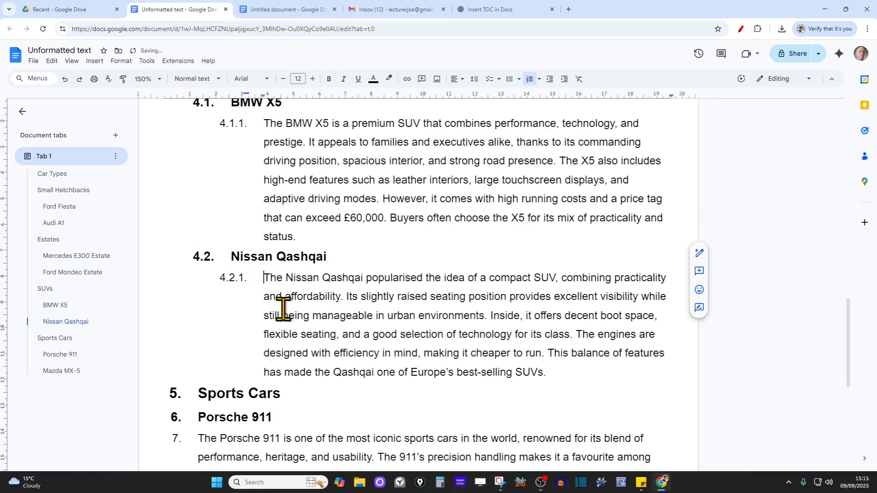
Demote the Porsche 911 heading under Sports Cars to the second list level and its paragraph to the third
{"action": "scroll", "coordinate": [284, 320], "scroll_direction": "down", "scroll_amount": 3}
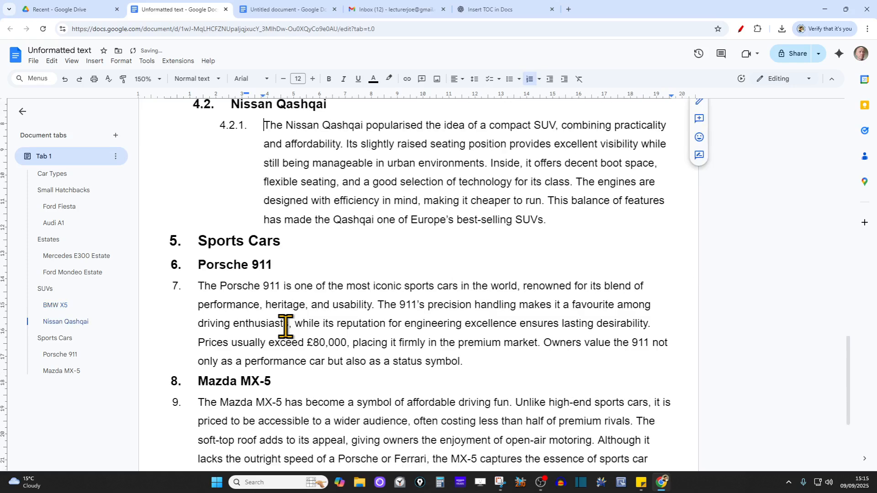
{"action": "left_click", "coordinate": [197, 265]}
{"action": "key", "text": "Tab"}
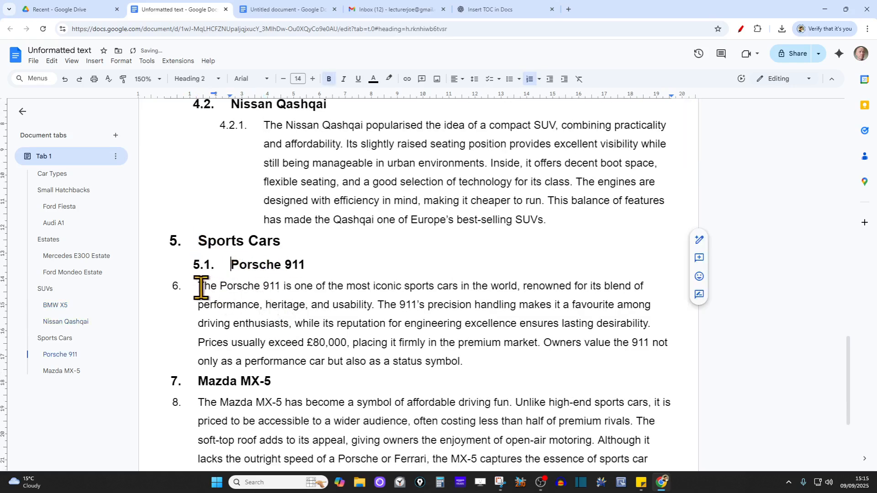
{"action": "left_click", "coordinate": [201, 287]}
{"action": "key", "text": "Tab"}
{"action": "key", "text": "Tab"}
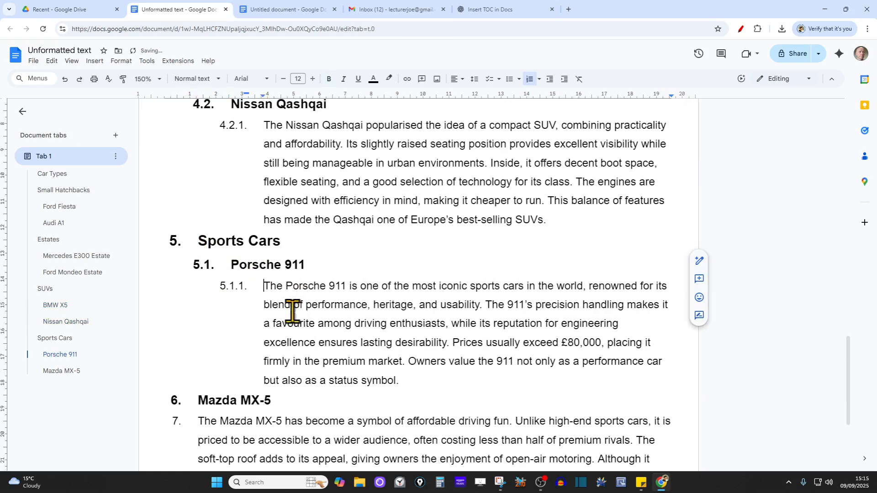
Demote the Mazda MX-5 heading to the second list level and its paragraph to the third
{"action": "left_click", "coordinate": [200, 400]}
{"action": "key", "text": "Tab"}
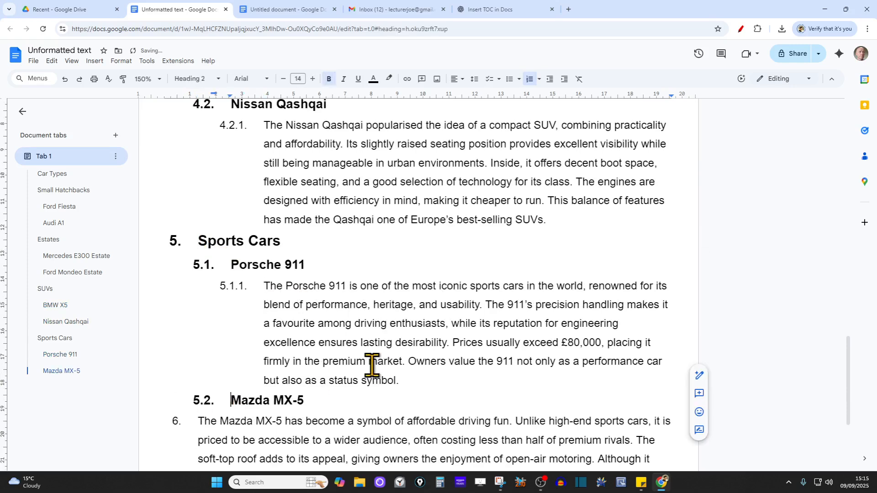
{"action": "scroll", "coordinate": [372, 366], "scroll_direction": "down", "scroll_amount": 3}
{"action": "left_click", "coordinate": [198, 268]}
{"action": "key", "text": "Tab"}
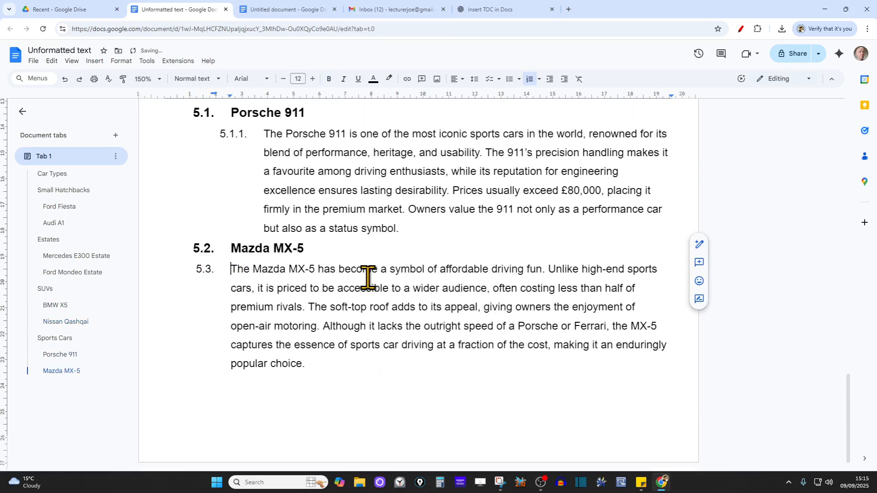
{"action": "key", "text": "Tab"}
Demote the Ford Mondeo Estate heading to the second list level, numbered 2.2., and its paragraph to the third, numbered 2.2.1
{"action": "scroll", "coordinate": [457, 315], "scroll_direction": "up", "scroll_amount": 3}
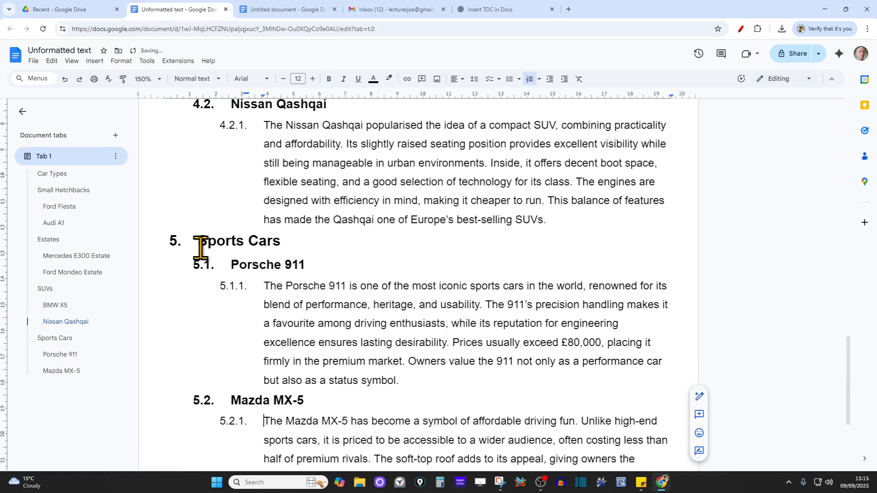
{"action": "scroll", "coordinate": [301, 264], "scroll_direction": "up", "scroll_amount": 3}
{"action": "scroll", "coordinate": [287, 269], "scroll_direction": "up", "scroll_amount": 15}
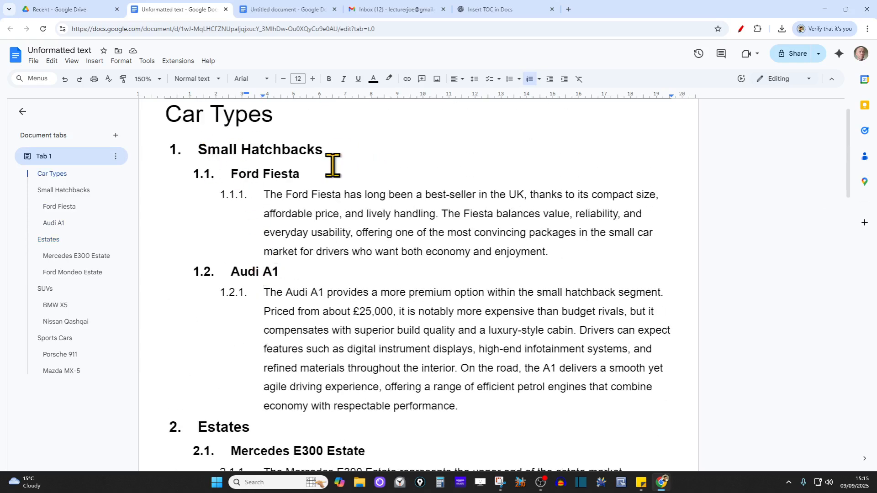
{"action": "scroll", "coordinate": [276, 295], "scroll_direction": "down", "scroll_amount": 3}
{"action": "scroll", "coordinate": [306, 277], "scroll_direction": "down", "scroll_amount": 3}
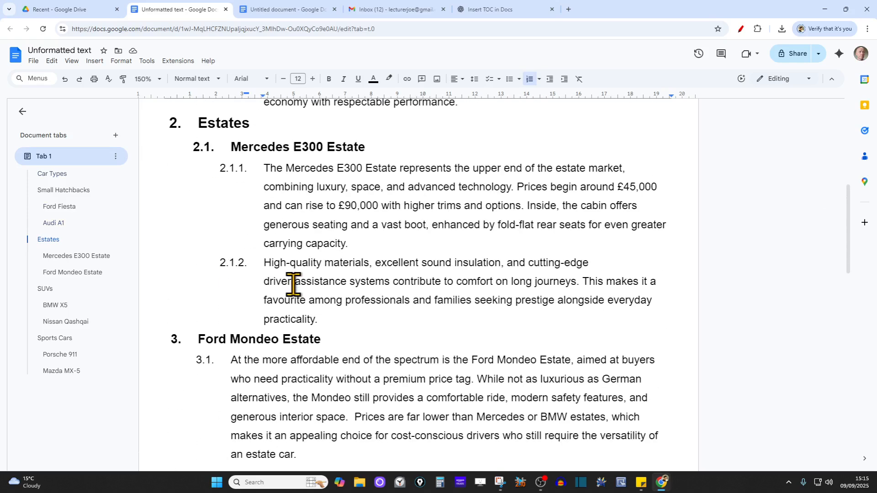
{"action": "scroll", "coordinate": [294, 284], "scroll_direction": "down", "scroll_amount": 3}
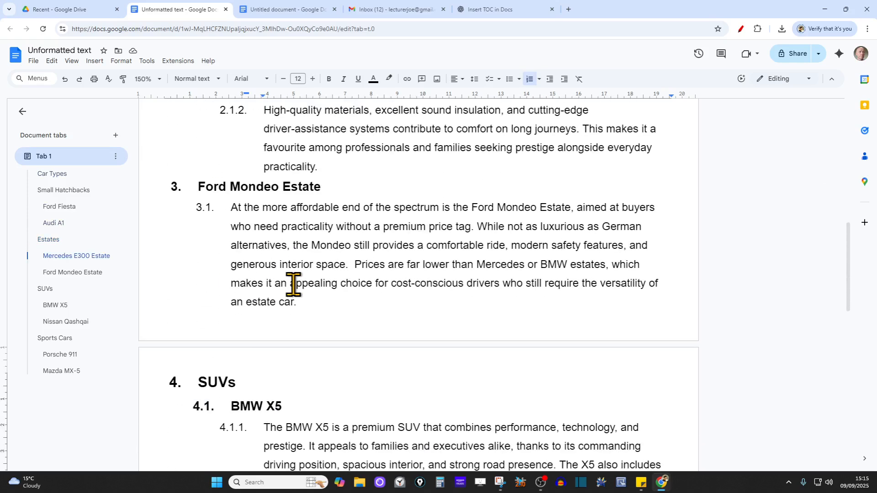
{"action": "left_click", "coordinate": [199, 187]}
{"action": "scroll", "coordinate": [410, 243], "scroll_direction": "up", "scroll_amount": 3}
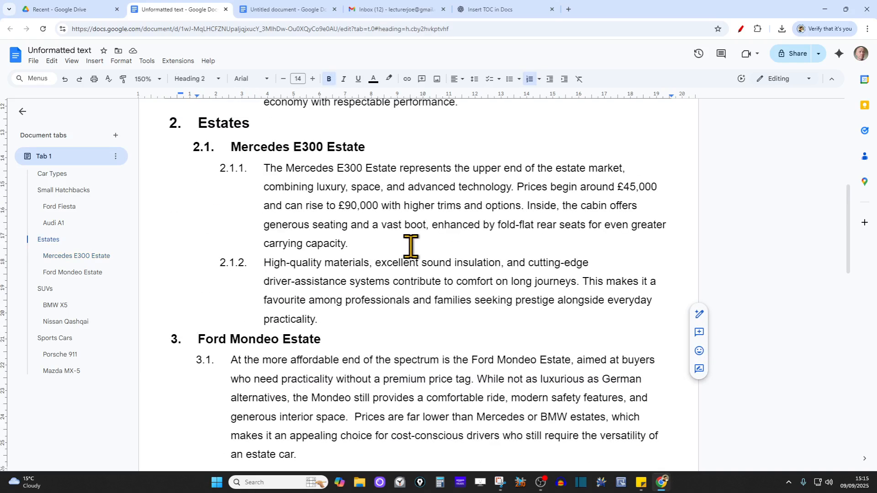
{"action": "key", "text": "Tab"}
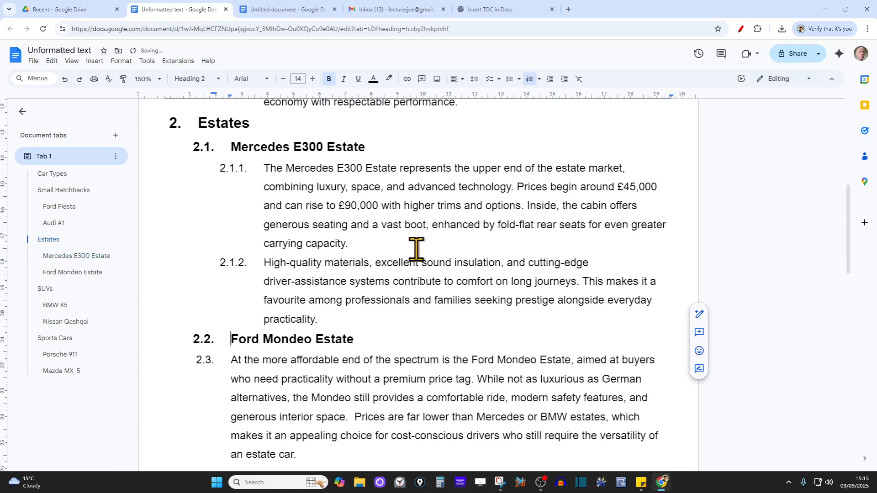
{"action": "left_click", "coordinate": [232, 362]}
{"action": "key", "text": "Tab"}
{"action": "scroll", "coordinate": [396, 368], "scroll_direction": "down", "scroll_amount": 3}
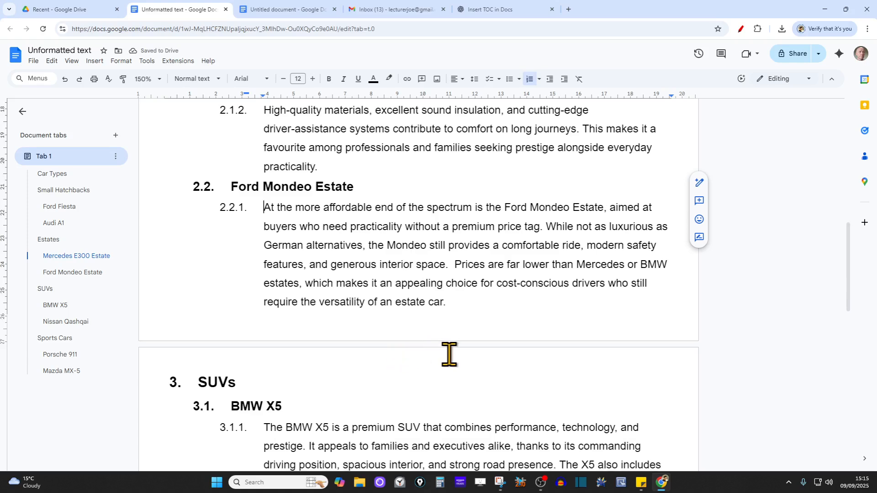
Examine the numbering of the main headings from Small Hatchbacks to Sports Cars and of the paragraph under Ford Fiesta
{"action": "scroll", "coordinate": [448, 352], "scroll_direction": "up", "scroll_amount": 9}
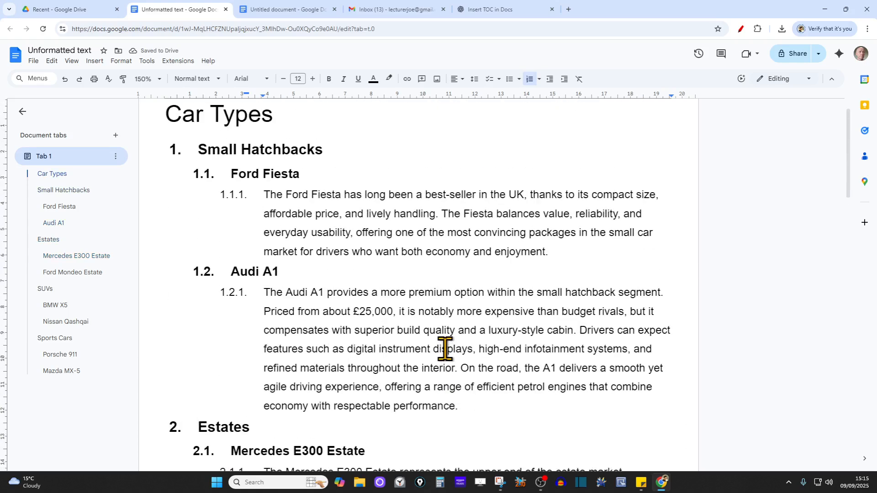
{"action": "left_click_drag", "start_coordinate": [334, 148], "coordinate": [183, 150]}
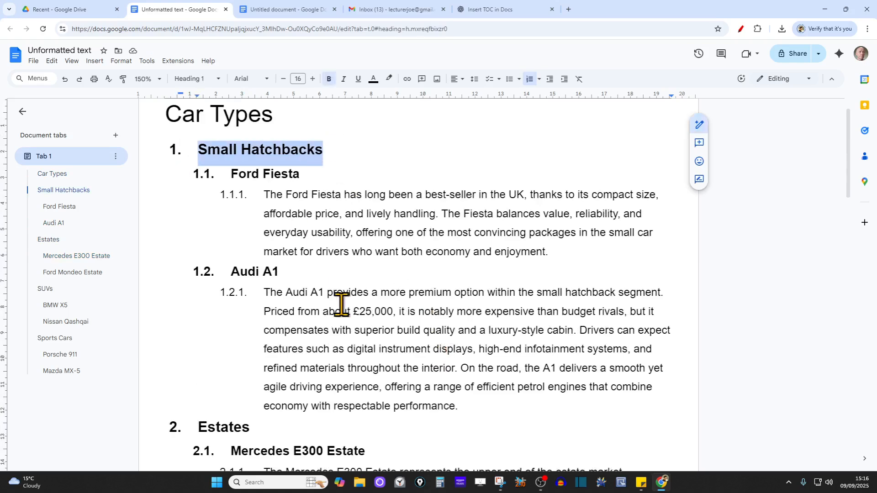
{"action": "left_click_drag", "start_coordinate": [268, 427], "coordinate": [177, 426]}
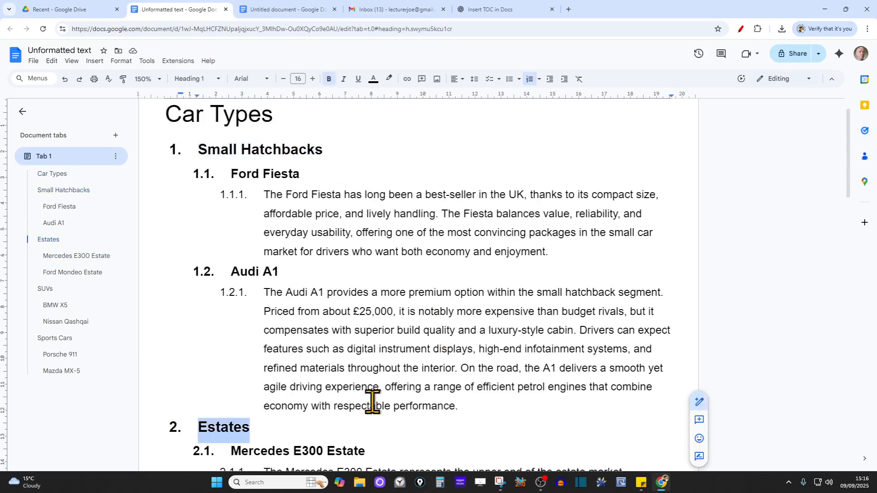
{"action": "scroll", "coordinate": [374, 400], "scroll_direction": "down", "scroll_amount": 3}
{"action": "scroll", "coordinate": [375, 400], "scroll_direction": "down", "scroll_amount": 5}
{"action": "left_click_drag", "start_coordinate": [242, 384], "coordinate": [143, 389]}
{"action": "scroll", "coordinate": [365, 374], "scroll_direction": "down", "scroll_amount": 6}
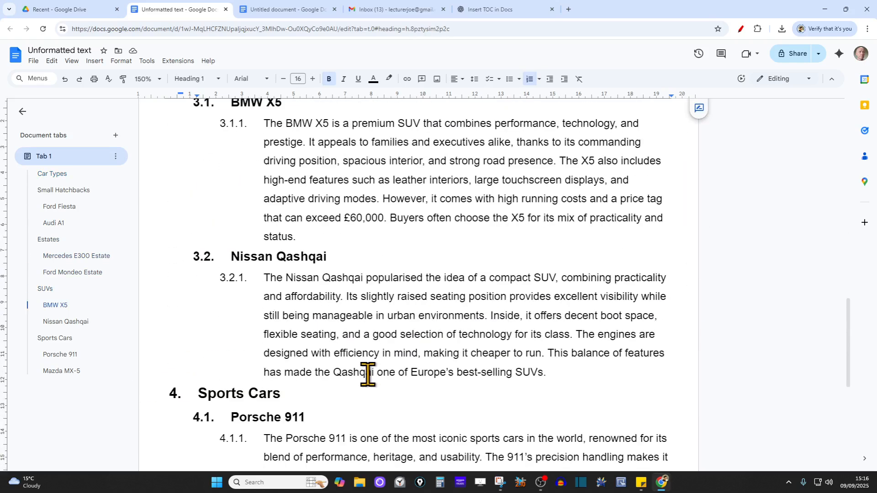
{"action": "left_click_drag", "start_coordinate": [294, 394], "coordinate": [166, 396]}
{"action": "left_click", "coordinate": [448, 364]}
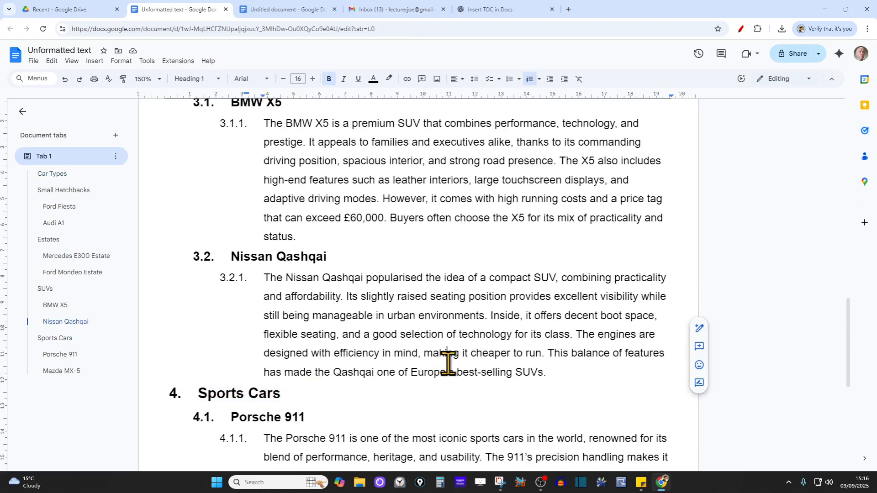
{"action": "scroll", "coordinate": [361, 287], "scroll_direction": "down", "scroll_amount": 6}
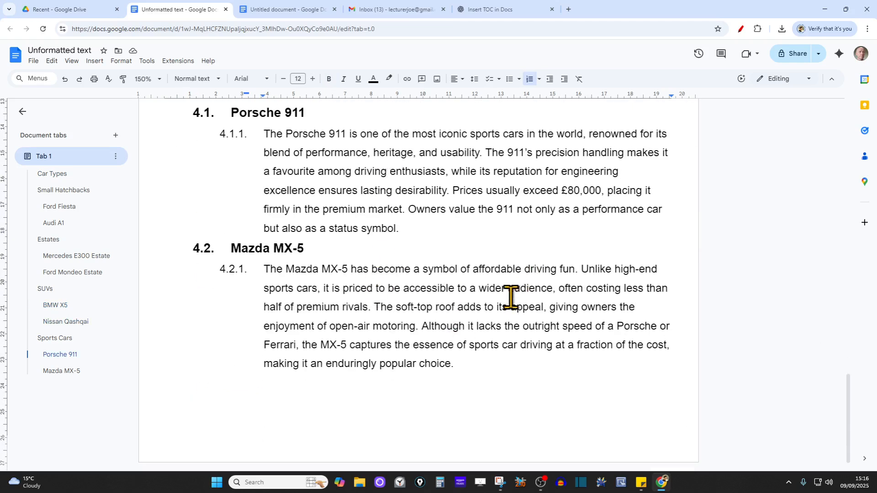
{"action": "scroll", "coordinate": [445, 308], "scroll_direction": "down", "scroll_amount": 1}
{"action": "scroll", "coordinate": [466, 315], "scroll_direction": "up", "scroll_amount": 7}
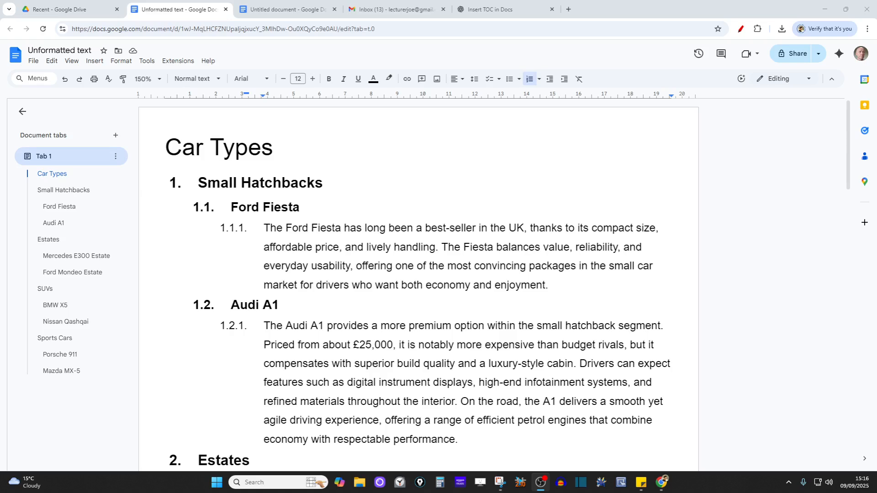
{"action": "scroll", "coordinate": [471, 342], "scroll_direction": "down", "scroll_amount": 3}
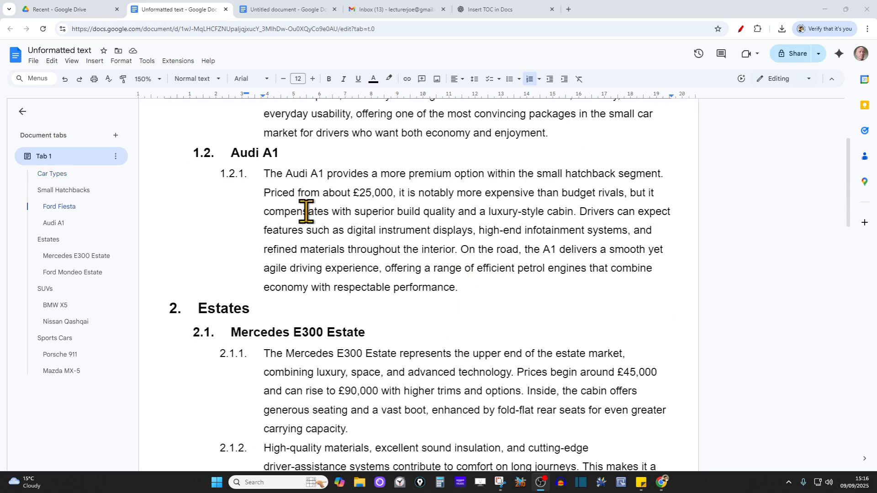
{"action": "scroll", "coordinate": [457, 215], "scroll_direction": "up", "scroll_amount": 3}
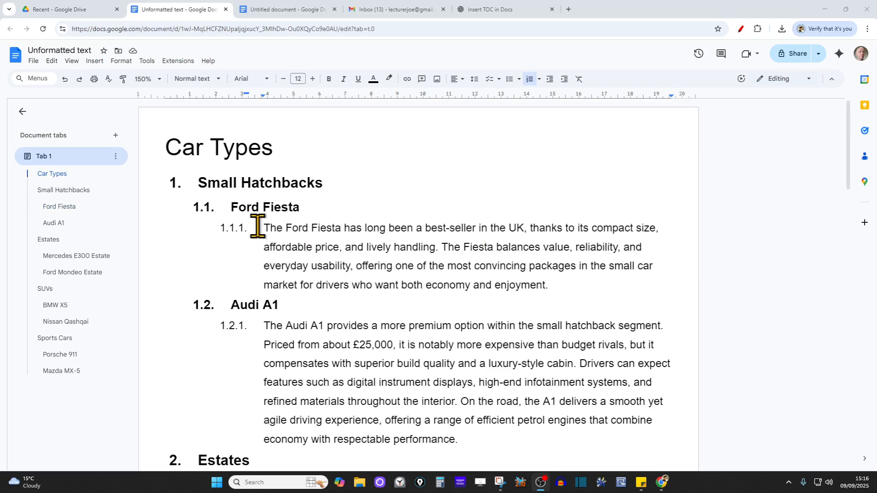
{"action": "left_click_drag", "start_coordinate": [551, 285], "coordinate": [261, 231]}
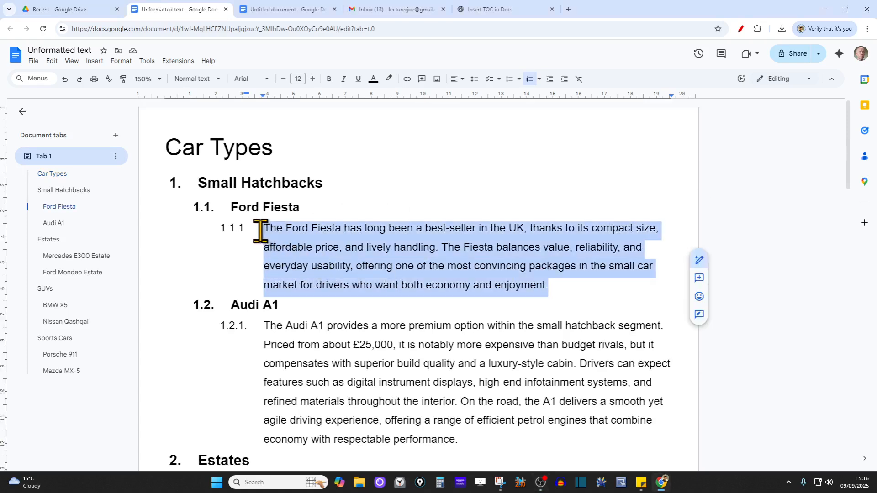
{"action": "left_click", "coordinate": [560, 285]}
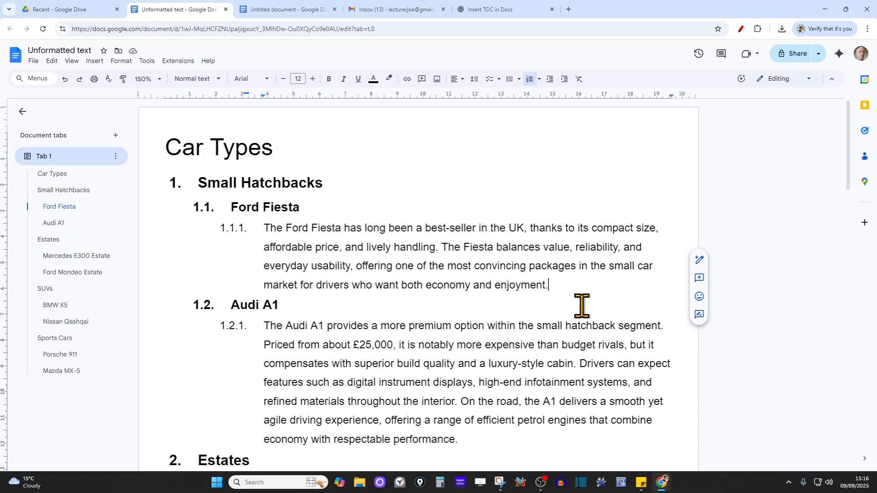
Try adding blank lines below the Ford Fiesta paragraph, then remove them again
{"action": "key", "text": "Return"}
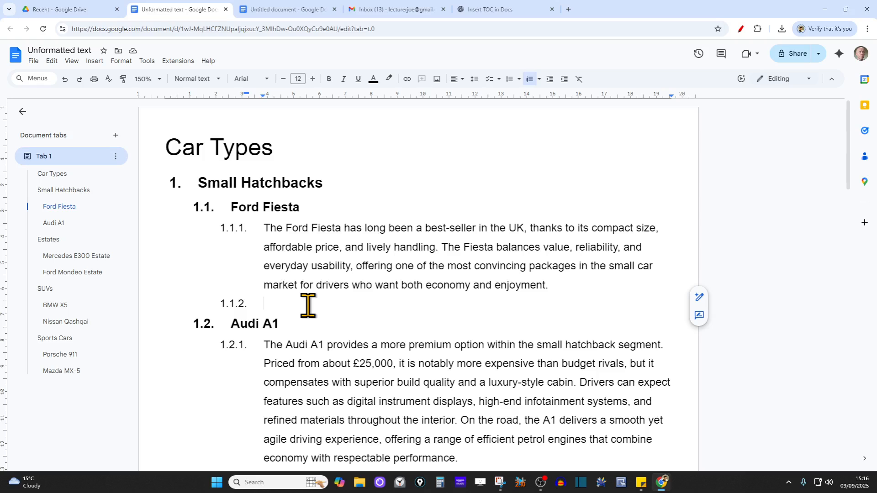
{"action": "key", "text": "BackSpace"}
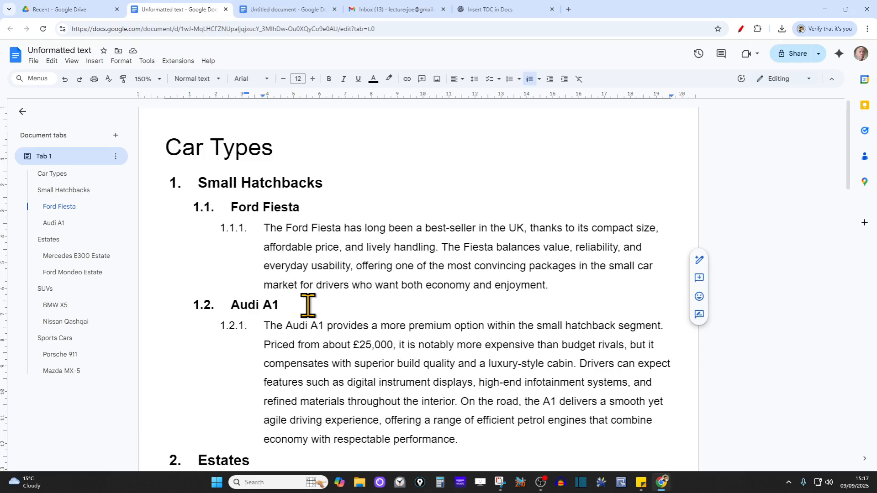
{"action": "key", "text": "Return"}
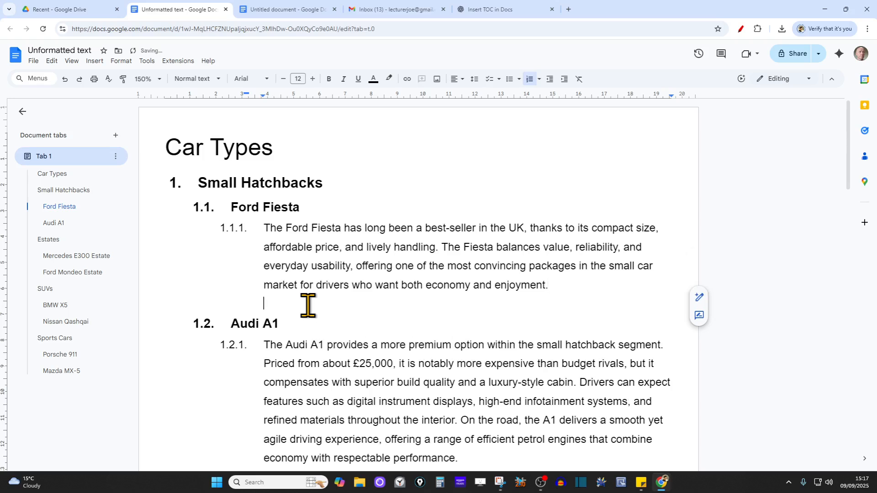
{"action": "key", "text": "Return"}
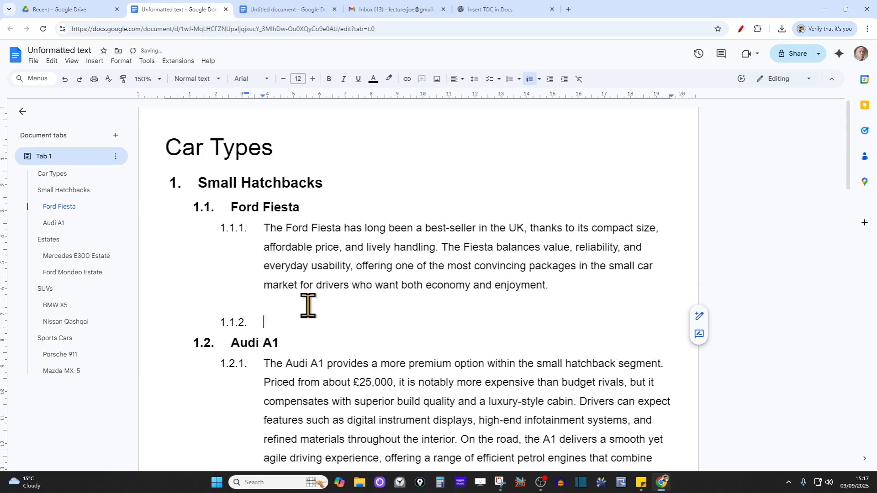
{"action": "key", "text": "Return"}
{"action": "key", "text": "Return"}
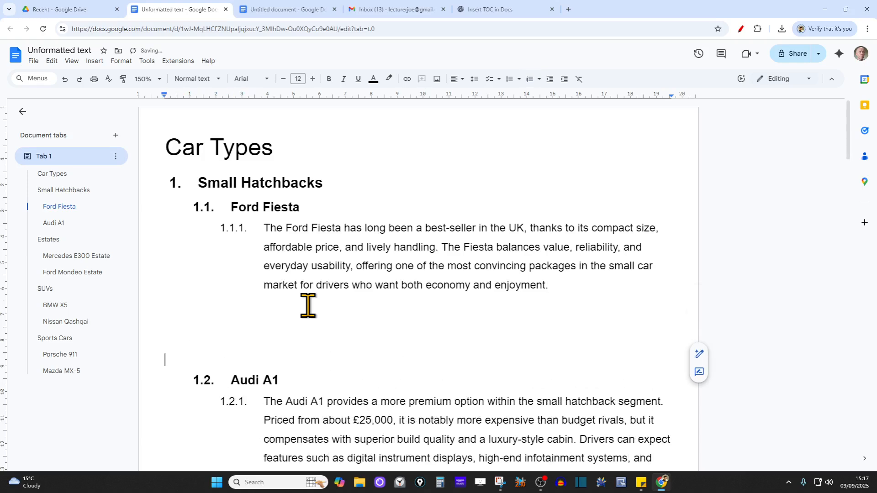
{"action": "key", "text": "BackSpace"}
{"action": "key", "text": "BackSpace"}
{"action": "key", "text": "BackSpace"}
{"action": "key", "text": "BackSpace"}
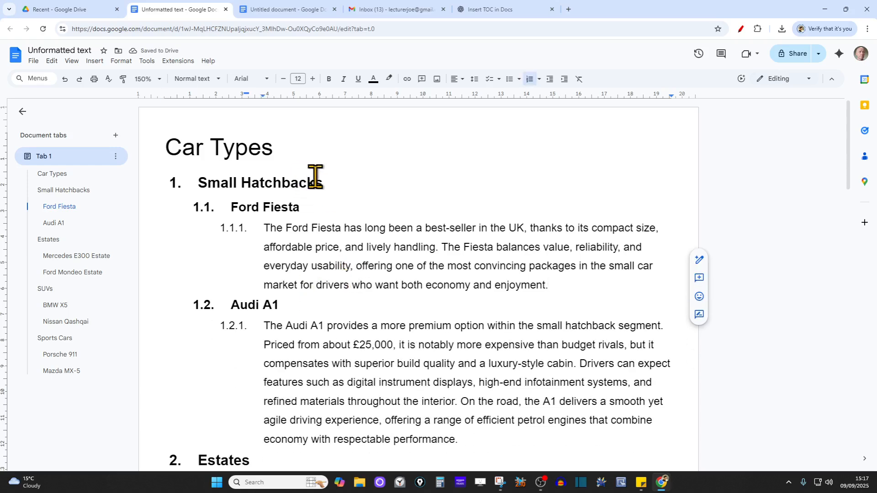
Try a page break at the end of the Audi A1 paragraph to push the Estates section onto a new page, then remove it
{"action": "left_click_drag", "start_coordinate": [327, 184], "coordinate": [198, 185]}
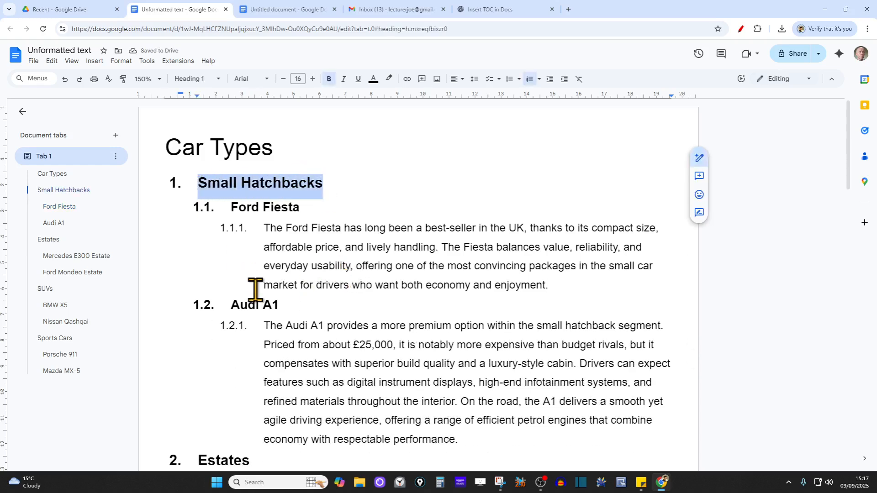
{"action": "scroll", "coordinate": [247, 297], "scroll_direction": "down", "scroll_amount": 3}
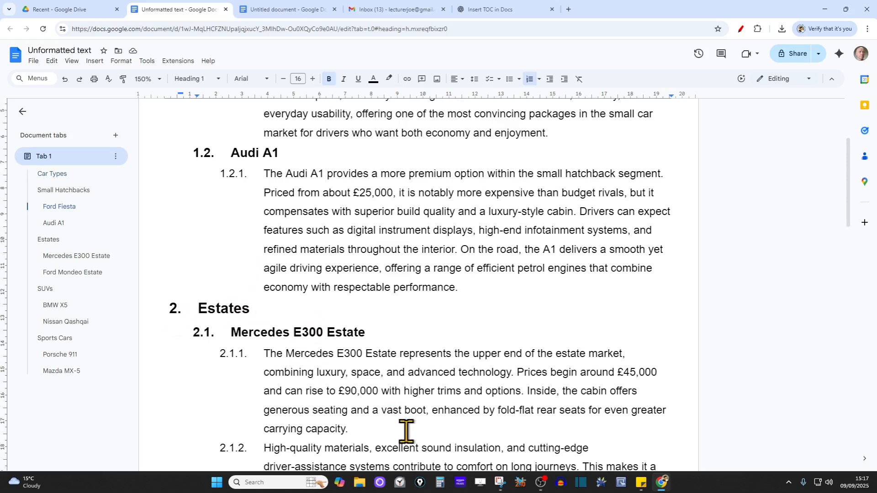
{"action": "scroll", "coordinate": [451, 331], "scroll_direction": "up", "scroll_amount": 3}
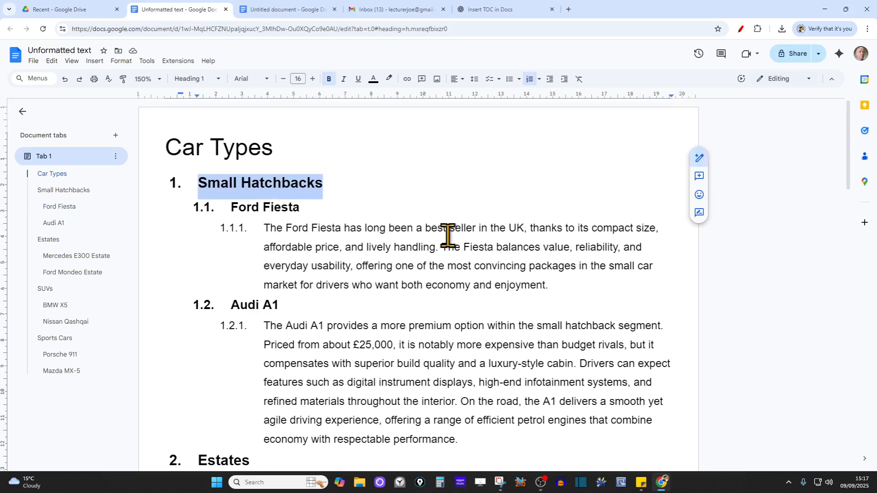
{"action": "left_click", "coordinate": [413, 247]}
{"action": "scroll", "coordinate": [413, 327], "scroll_direction": "down", "scroll_amount": 3}
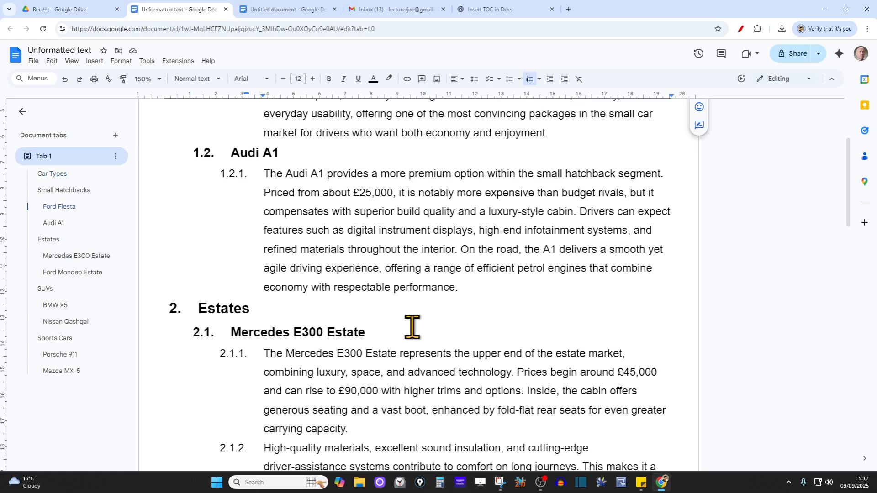
{"action": "left_click", "coordinate": [466, 289]}
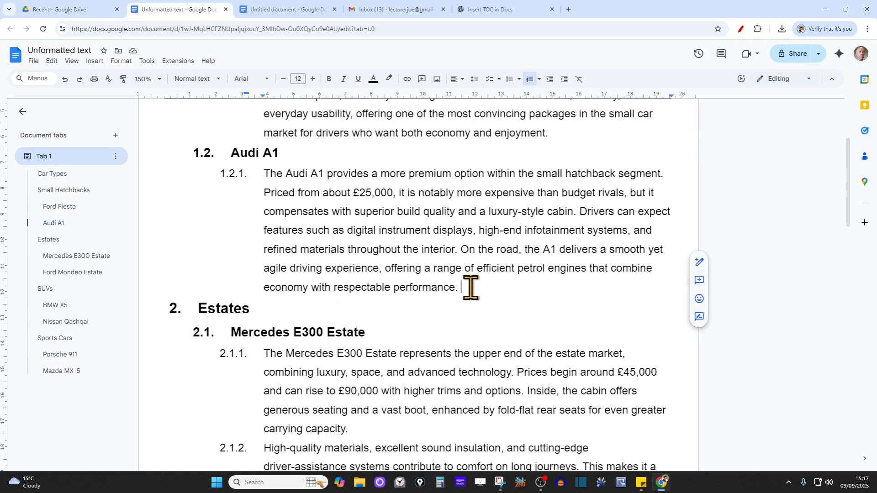
{"action": "key", "text": "ctrl+Return"}
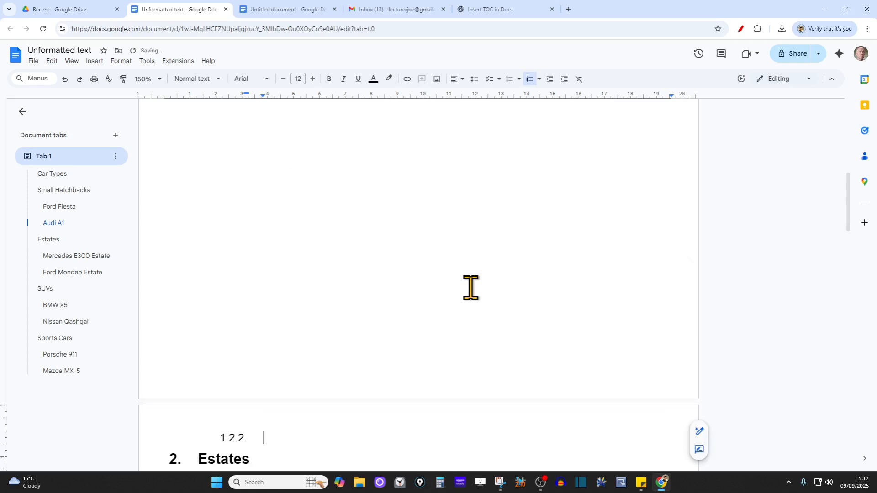
{"action": "key", "text": "ctrl+z"}
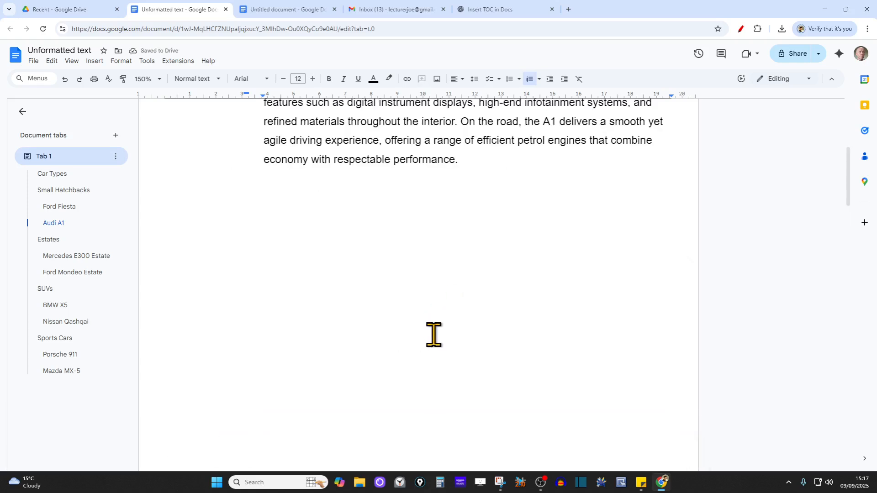
{"action": "key", "text": "ctrl+Return"}
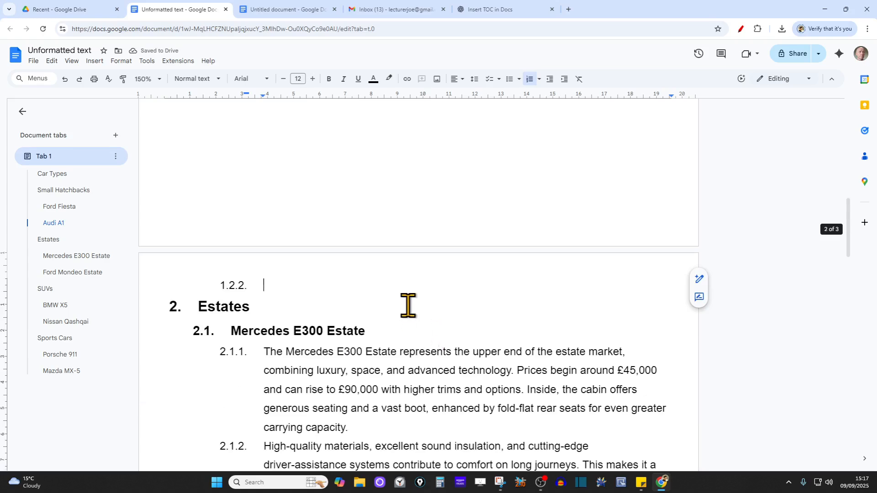
{"action": "key", "text": "BackSpace"}
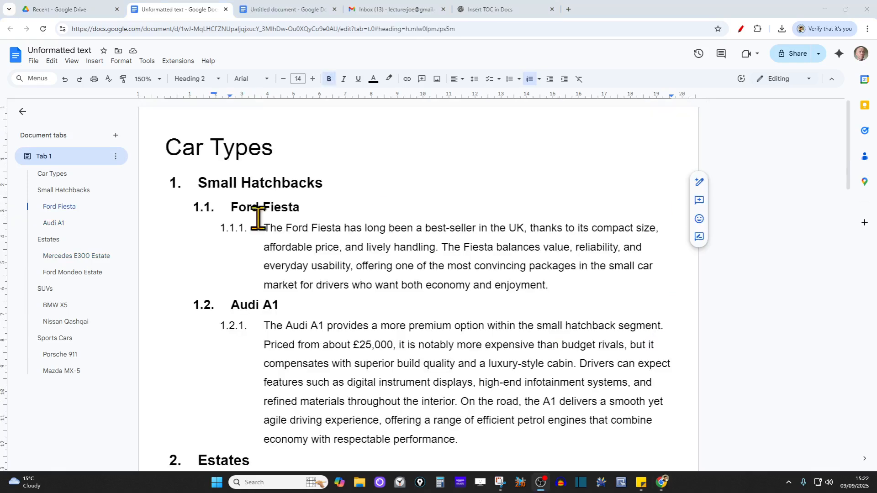
Examine where the main headings Small Hatchbacks, Estates, SUVs and Sports Cars fall on the pages
{"action": "left_click_drag", "start_coordinate": [328, 183], "coordinate": [197, 182]}
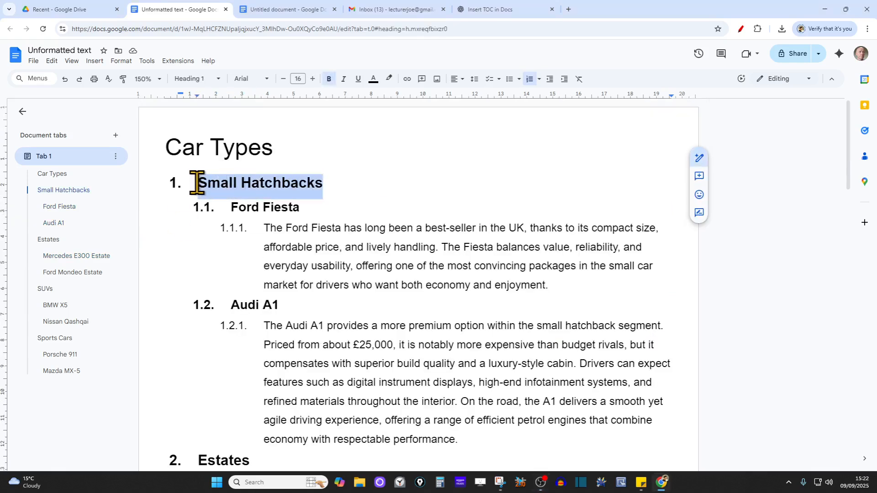
{"action": "scroll", "coordinate": [325, 296], "scroll_direction": "down", "scroll_amount": 3}
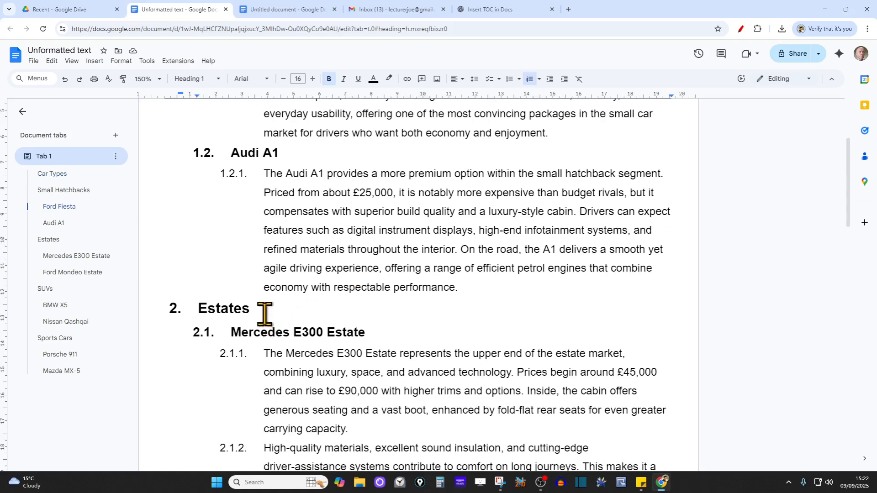
{"action": "left_click_drag", "start_coordinate": [252, 309], "coordinate": [195, 309]}
{"action": "scroll", "coordinate": [354, 312], "scroll_direction": "down", "scroll_amount": 6}
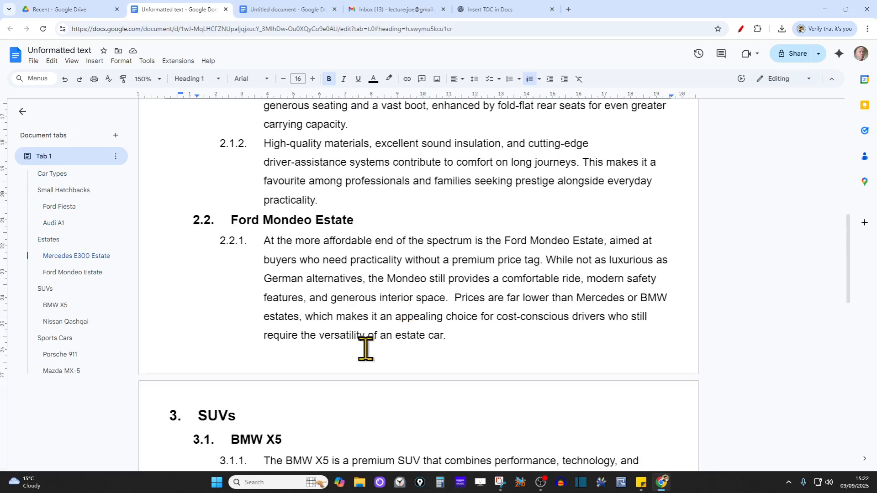
{"action": "left_click_drag", "start_coordinate": [242, 419], "coordinate": [197, 417]}
{"action": "scroll", "coordinate": [337, 382], "scroll_direction": "down", "scroll_amount": 9}
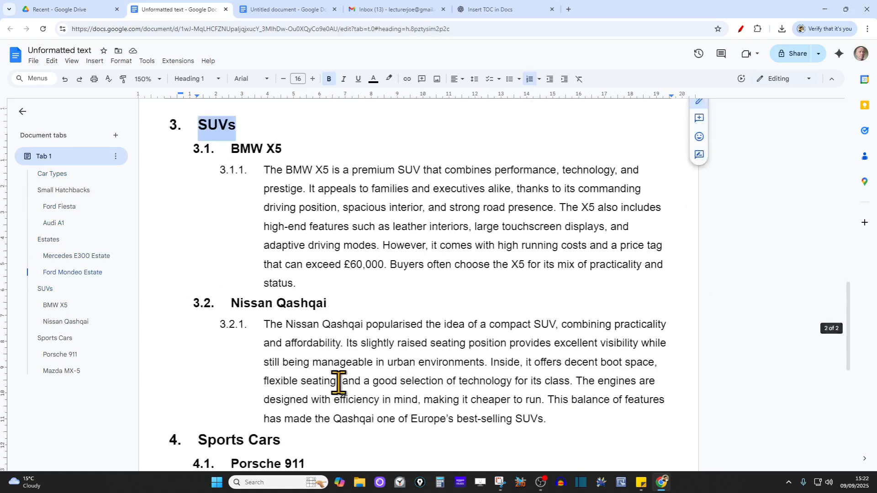
{"action": "left_click_drag", "start_coordinate": [295, 280], "coordinate": [176, 274]}
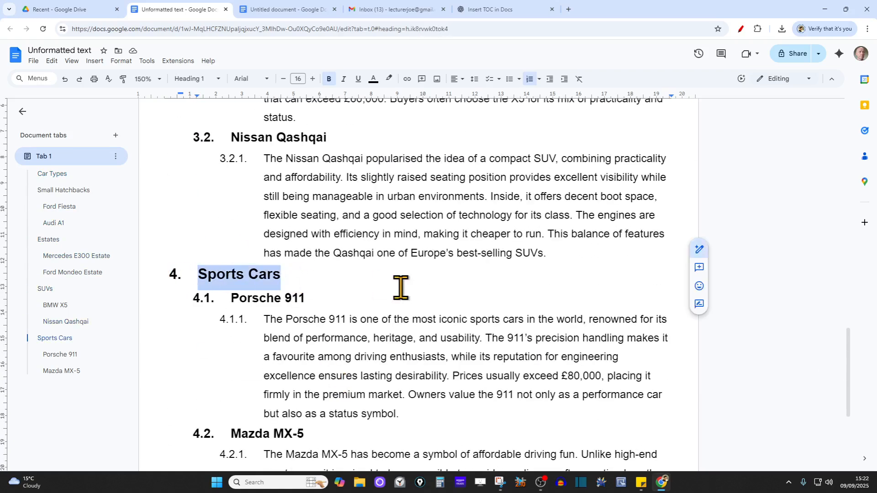
{"action": "scroll", "coordinate": [402, 286], "scroll_direction": "up", "scroll_amount": 15}
{"action": "scroll", "coordinate": [422, 308], "scroll_direction": "up", "scroll_amount": 3}
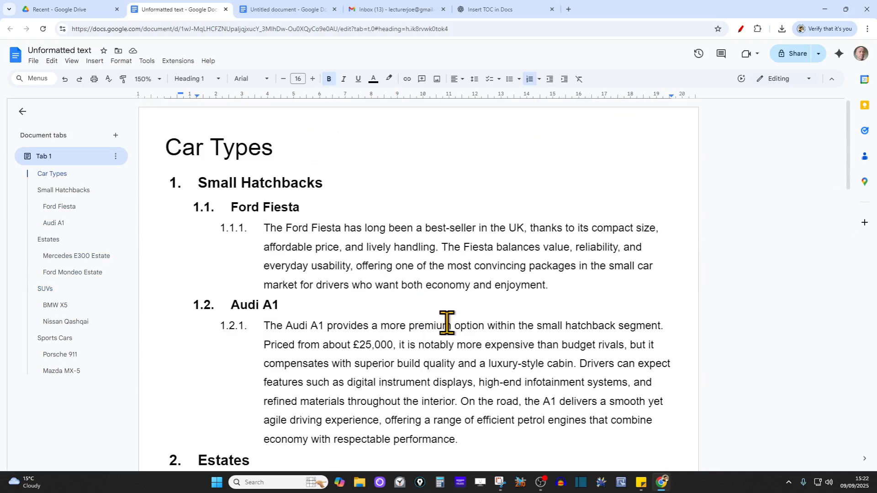
Insert a next-page section break directly before the Estates heading text
{"action": "scroll", "coordinate": [446, 323], "scroll_direction": "down", "scroll_amount": 3}
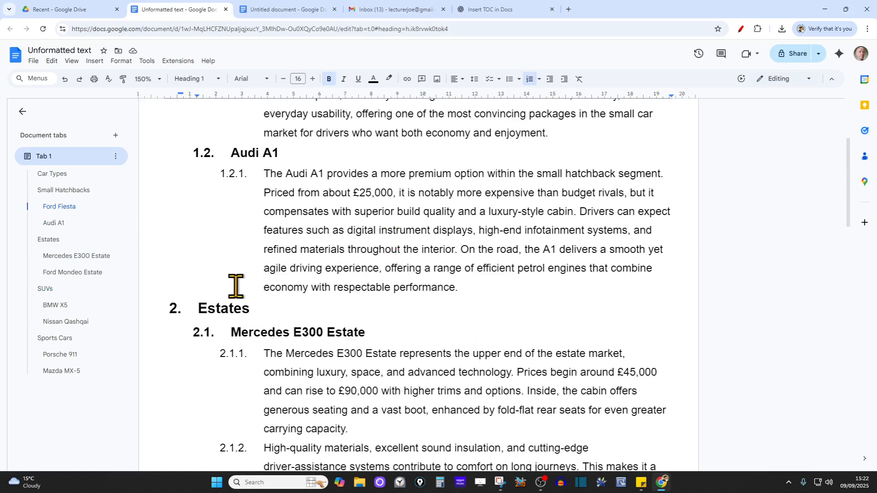
{"action": "left_click", "coordinate": [200, 308]}
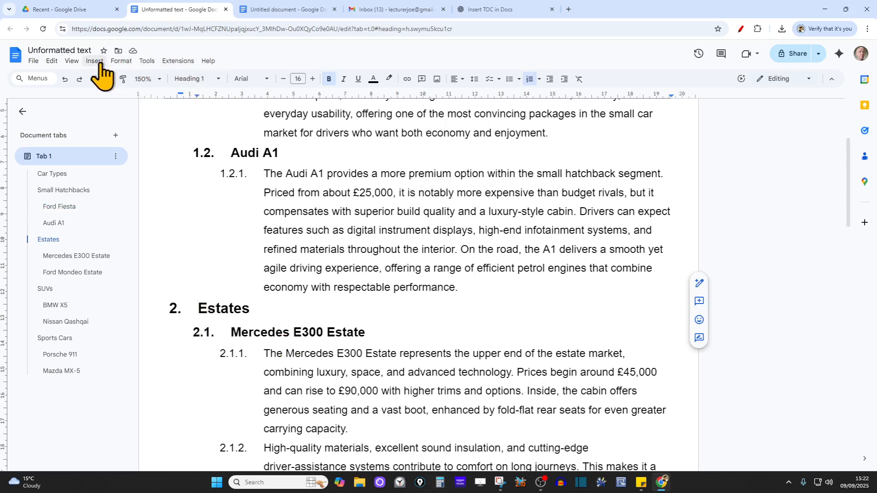
{"action": "left_click", "coordinate": [118, 63]}
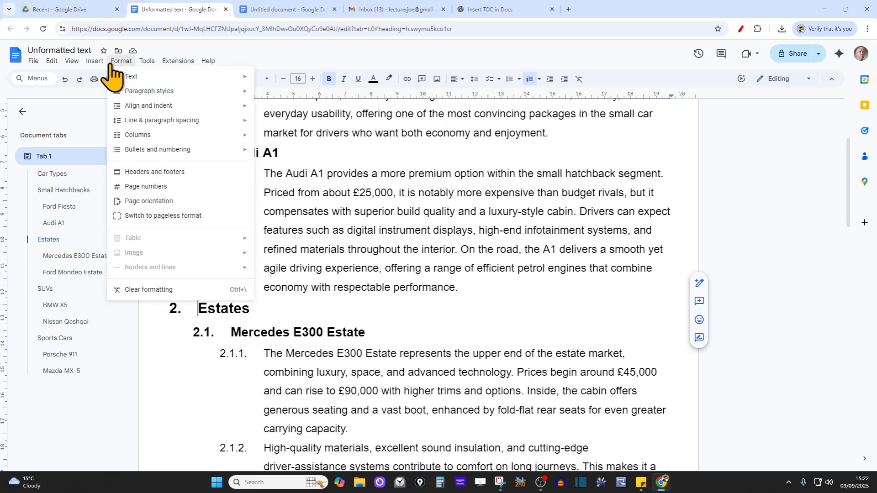
{"action": "mouse_move", "coordinate": [95, 64]}
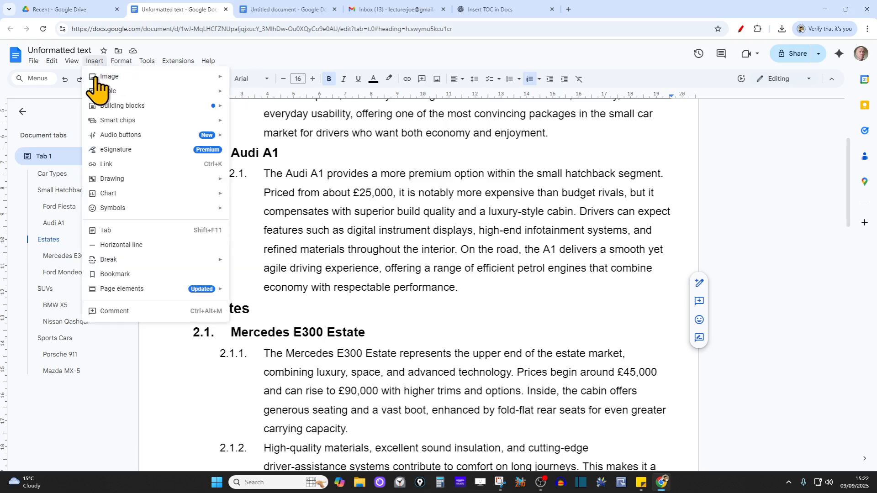
{"action": "mouse_move", "coordinate": [111, 261]}
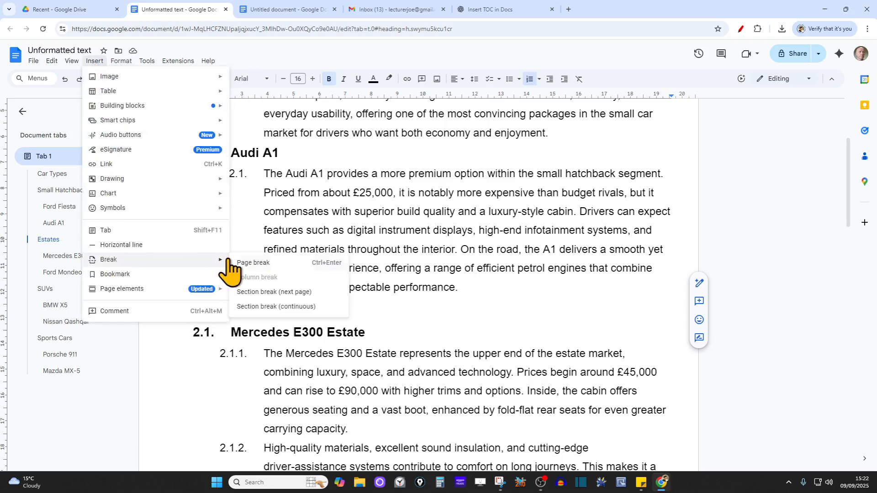
{"action": "left_click", "coordinate": [289, 293]}
Insert a next-page section break directly before the SUVs heading text
{"action": "scroll", "coordinate": [531, 296], "scroll_direction": "down", "scroll_amount": 3}
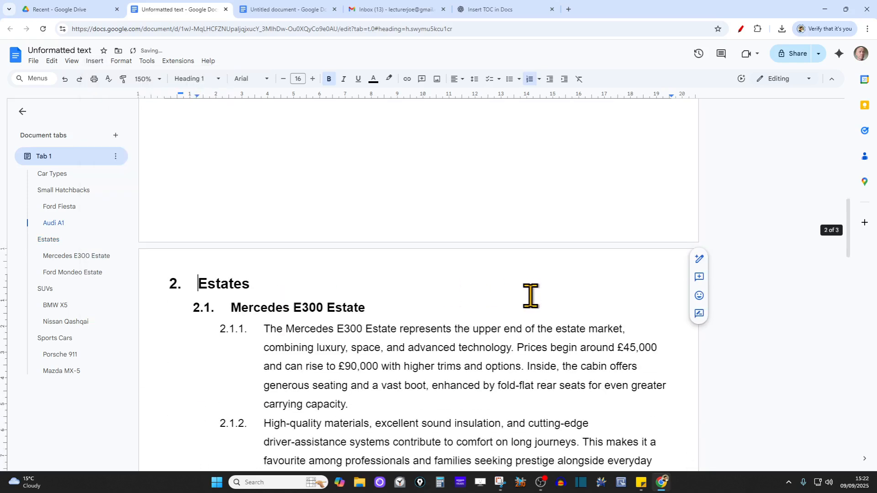
{"action": "scroll", "coordinate": [531, 296], "scroll_direction": "down", "scroll_amount": 2}
{"action": "scroll", "coordinate": [530, 298], "scroll_direction": "down", "scroll_amount": 6}
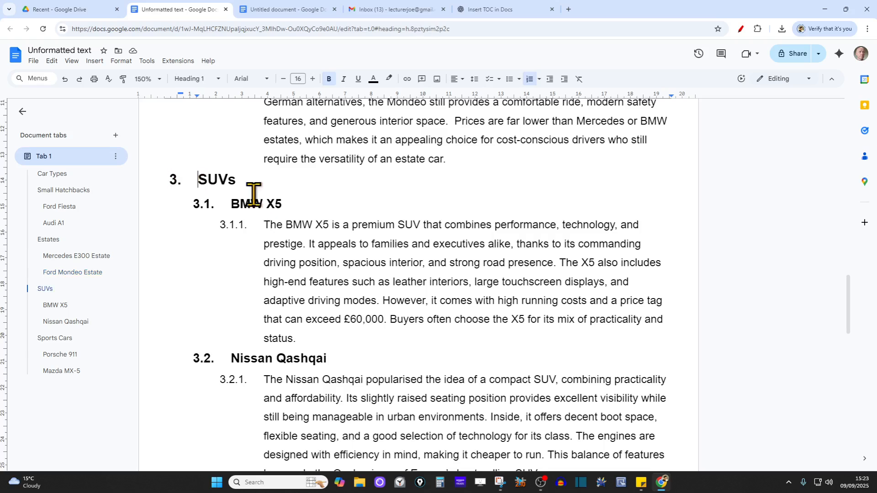
{"action": "left_click", "coordinate": [123, 61]}
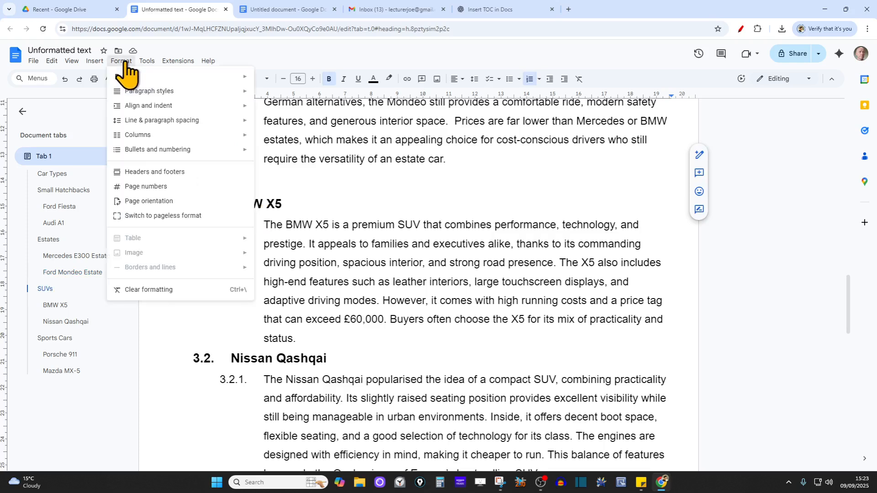
{"action": "mouse_move", "coordinate": [97, 62]}
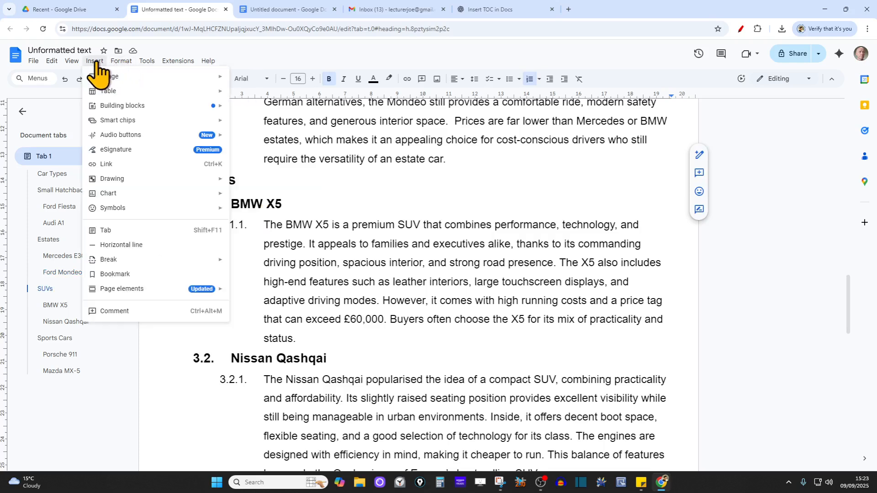
{"action": "mouse_move", "coordinate": [111, 260]}
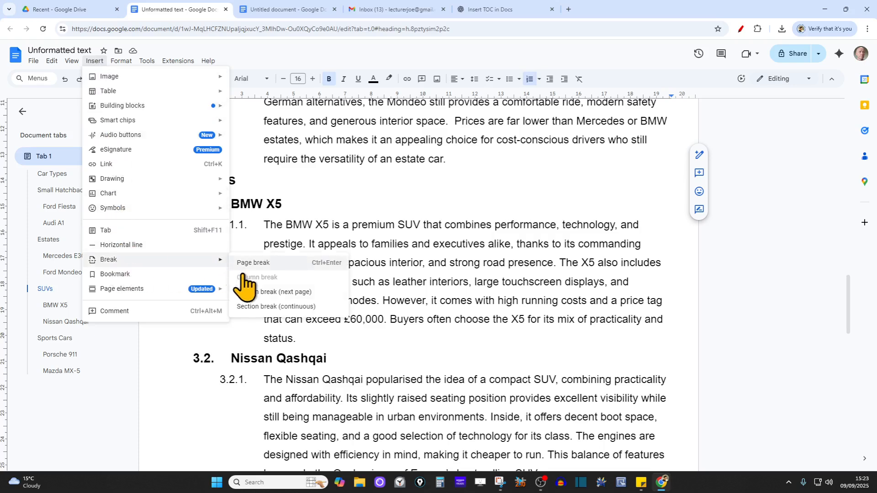
{"action": "left_click", "coordinate": [295, 294]}
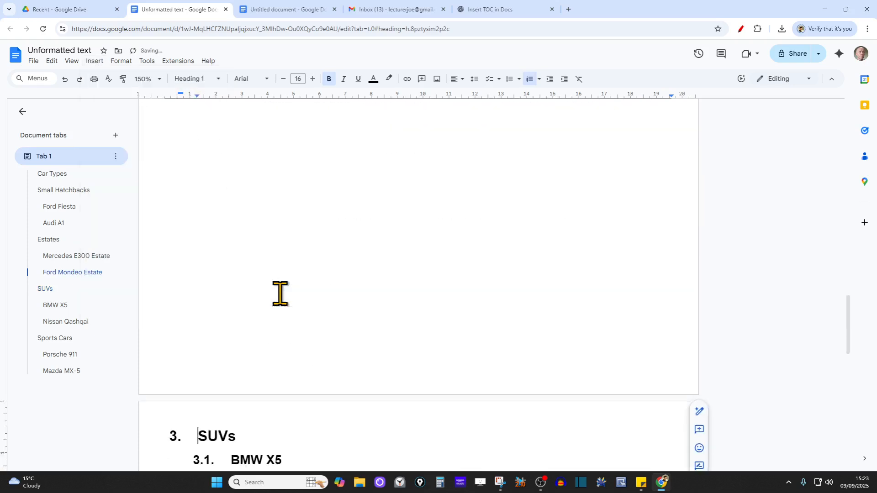
Insert a next-page section break directly before the Sports Cars heading text
{"action": "scroll", "coordinate": [363, 329], "scroll_direction": "down", "scroll_amount": 10}
{"action": "scroll", "coordinate": [363, 329], "scroll_direction": "up", "scroll_amount": 3}
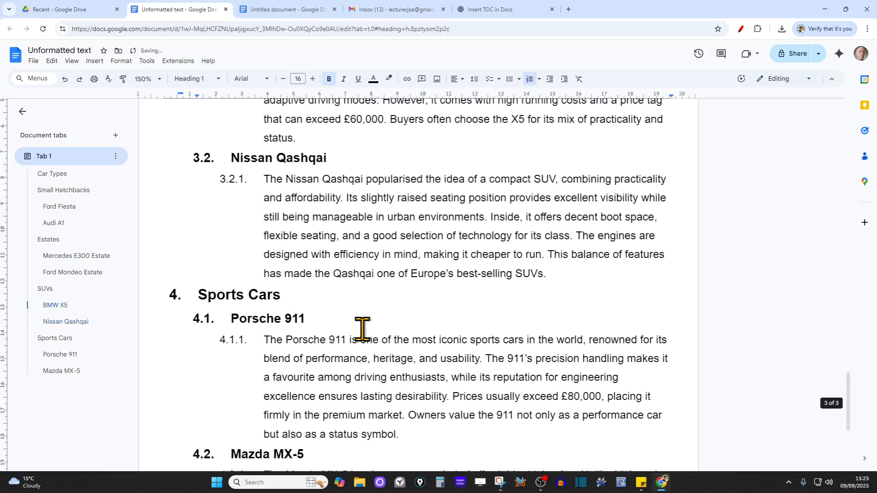
{"action": "left_click", "coordinate": [199, 294]}
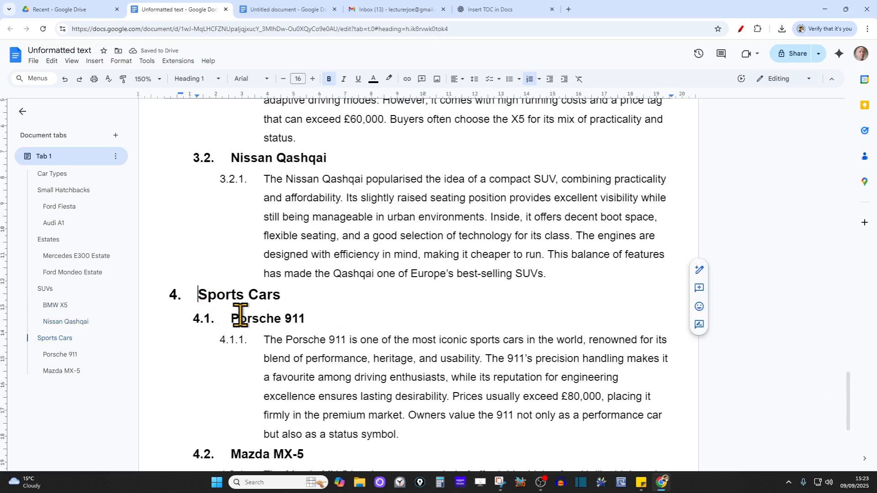
{"action": "left_click", "coordinate": [96, 61]}
{"action": "mouse_move", "coordinate": [136, 260]}
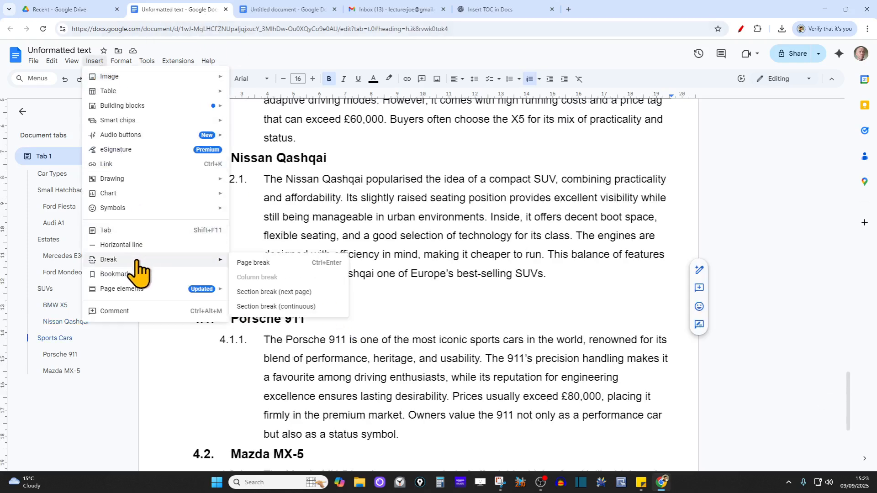
{"action": "left_click", "coordinate": [284, 293]}
Insert a next-page section break directly before the Small Hatchbacks heading text, leaving the Car Types title on its own page
{"action": "scroll", "coordinate": [495, 348], "scroll_direction": "up", "scroll_amount": 20}
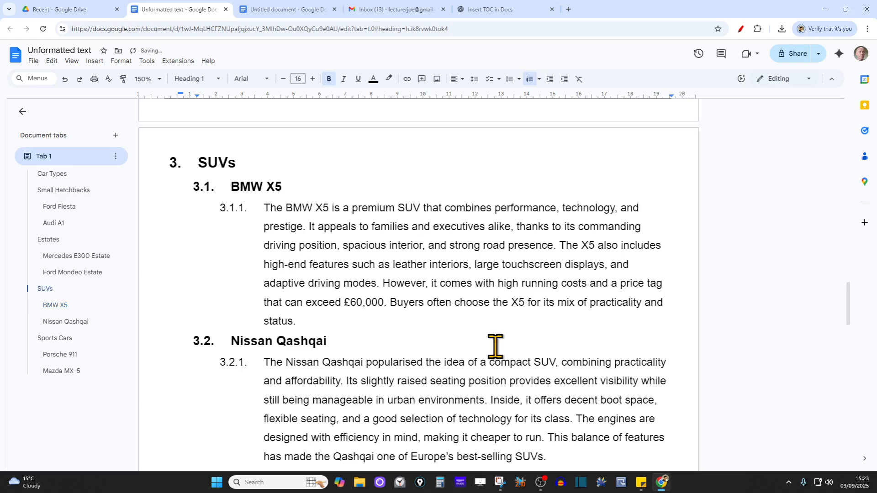
{"action": "scroll", "coordinate": [495, 345], "scroll_direction": "up", "scroll_amount": 3}
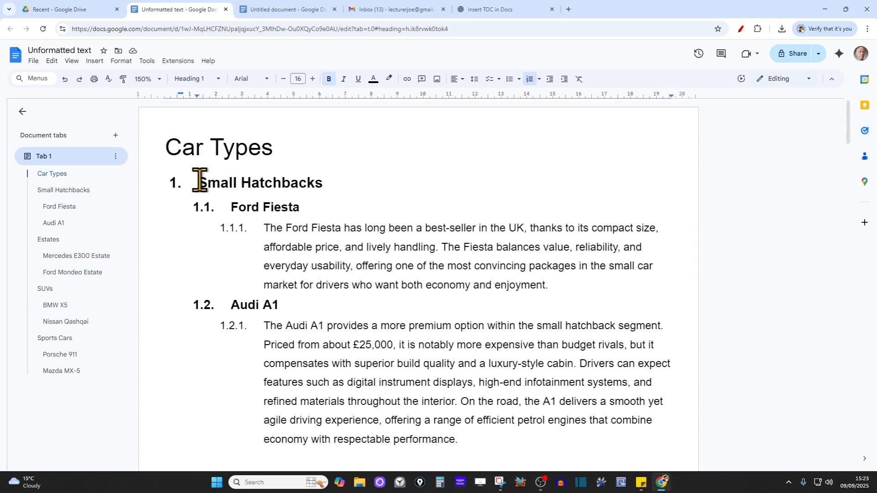
{"action": "left_click_drag", "start_coordinate": [276, 149], "coordinate": [190, 152]}
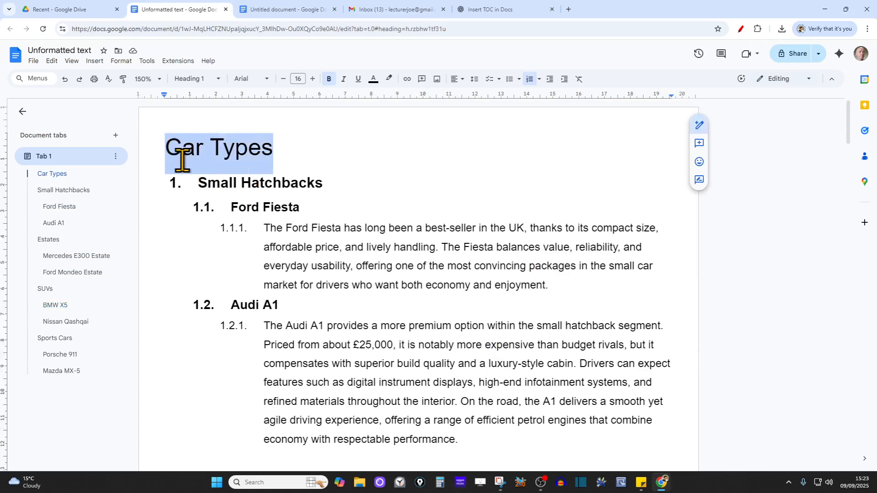
{"action": "left_click", "coordinate": [199, 182]}
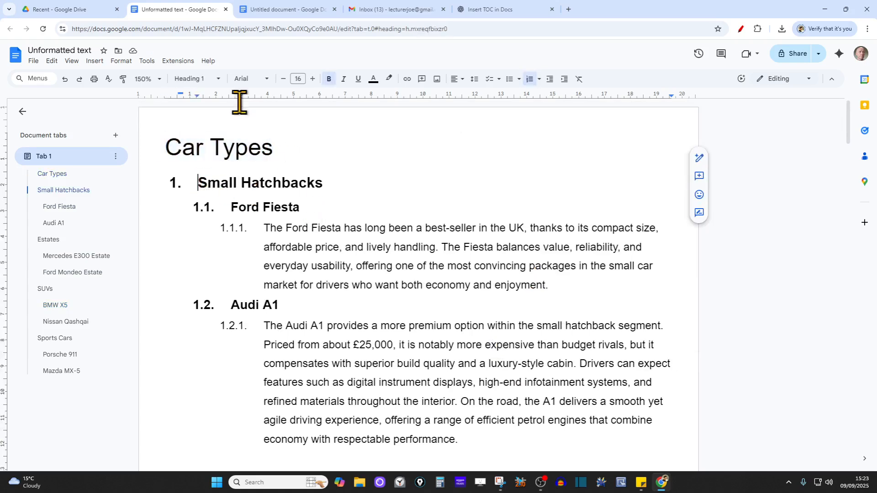
{"action": "left_click", "coordinate": [95, 61]}
{"action": "mouse_move", "coordinate": [108, 260]}
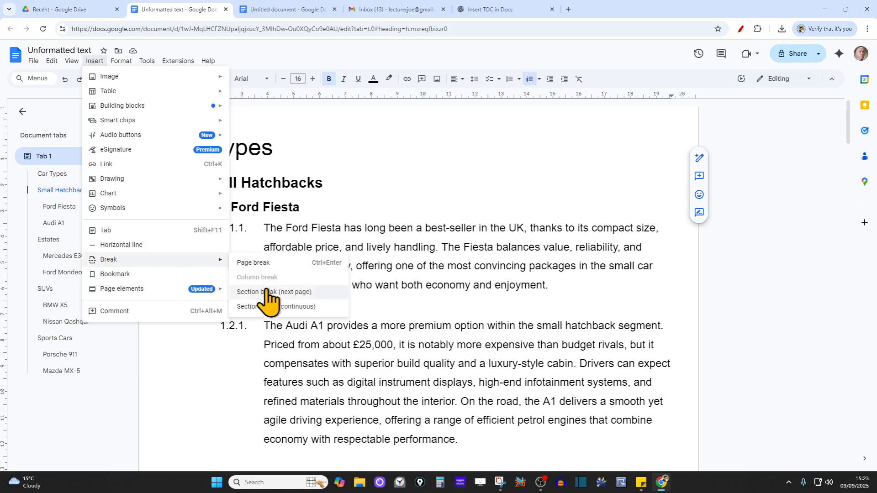
{"action": "left_click", "coordinate": [287, 295]}
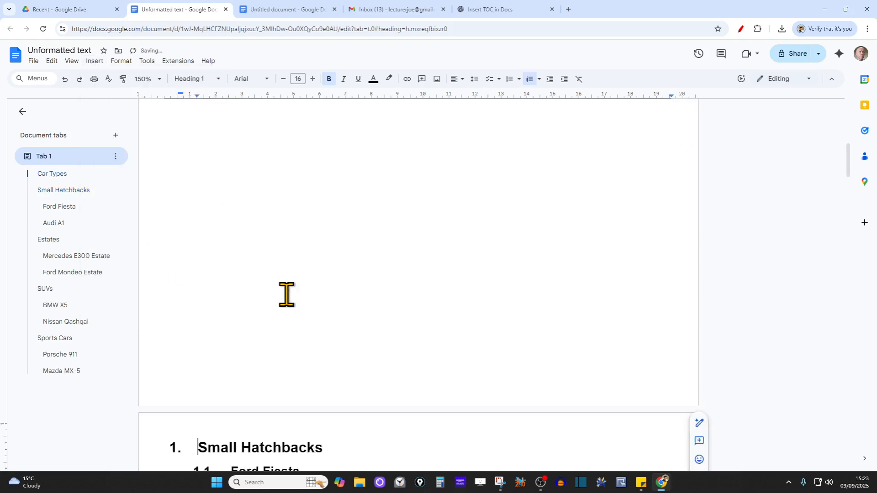
Centre the Car Types title on the first page and place the cursor on the empty line beneath it
{"action": "scroll", "coordinate": [439, 235], "scroll_direction": "up", "scroll_amount": 10}
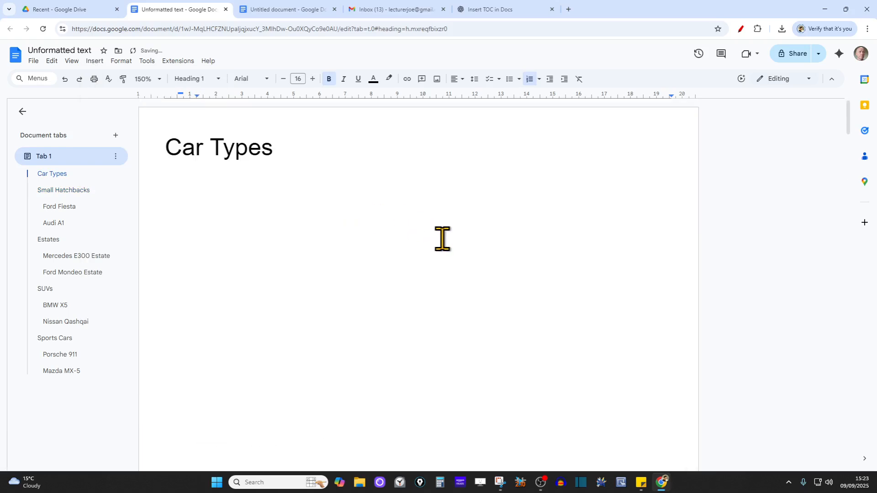
{"action": "scroll", "coordinate": [492, 269], "scroll_direction": "down", "scroll_amount": 10}
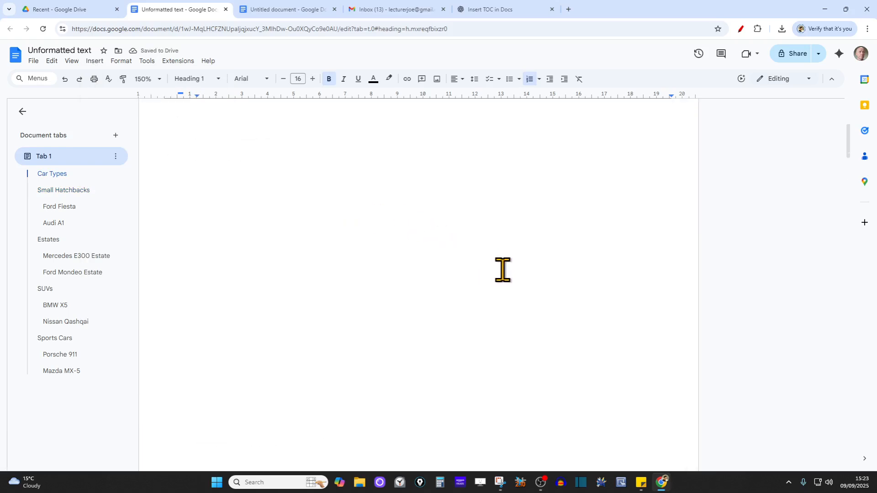
{"action": "scroll", "coordinate": [505, 273], "scroll_direction": "down", "scroll_amount": 10}
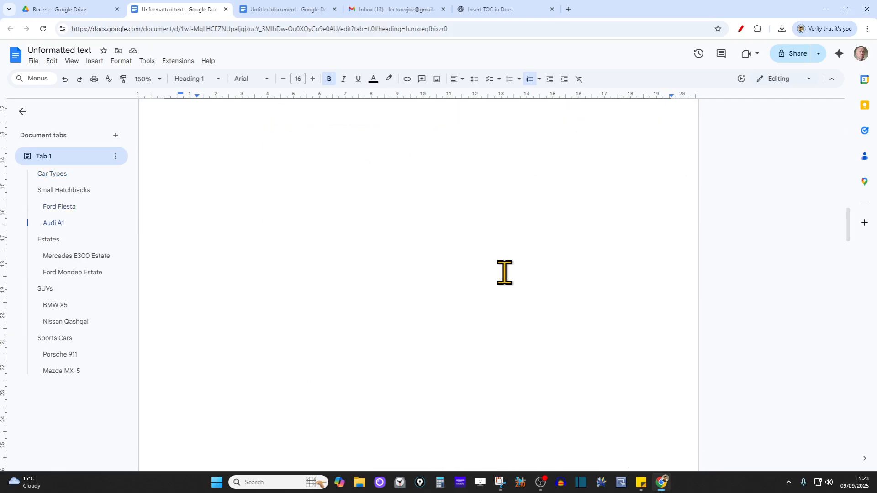
{"action": "scroll", "coordinate": [505, 273], "scroll_direction": "down", "scroll_amount": 10}
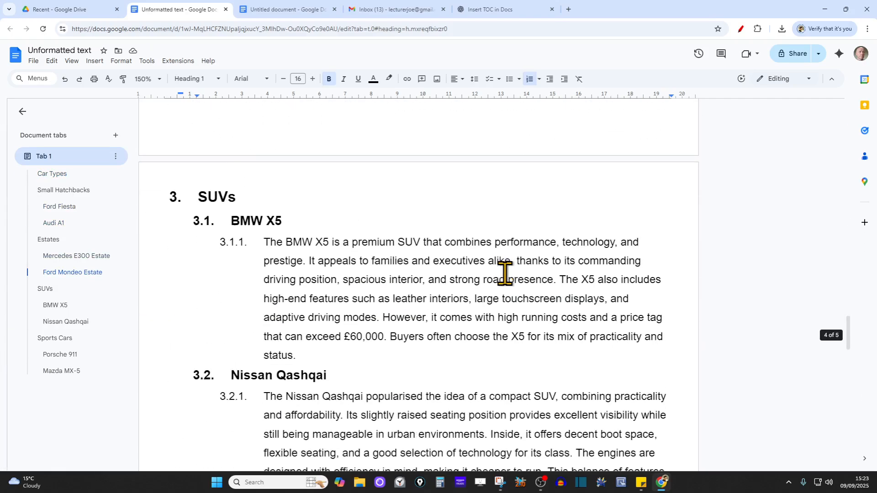
{"action": "scroll", "coordinate": [507, 276], "scroll_direction": "up", "scroll_amount": 20}
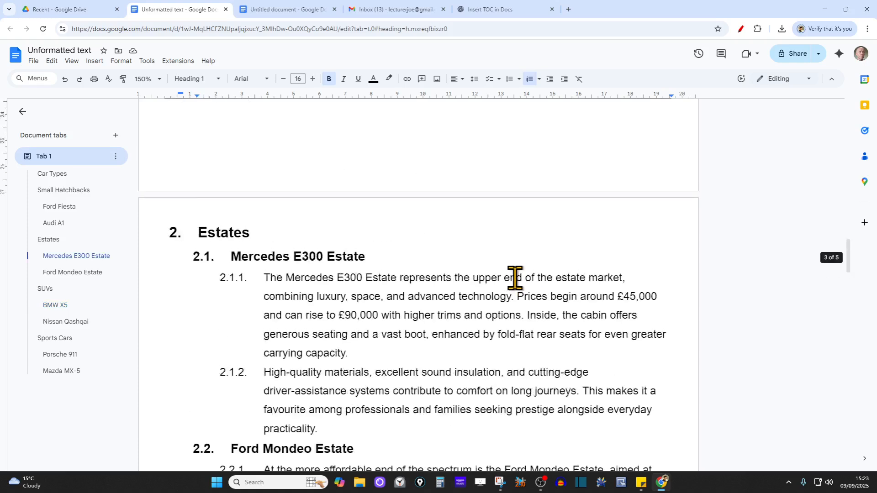
{"action": "left_click_drag", "start_coordinate": [283, 148], "coordinate": [171, 147]}
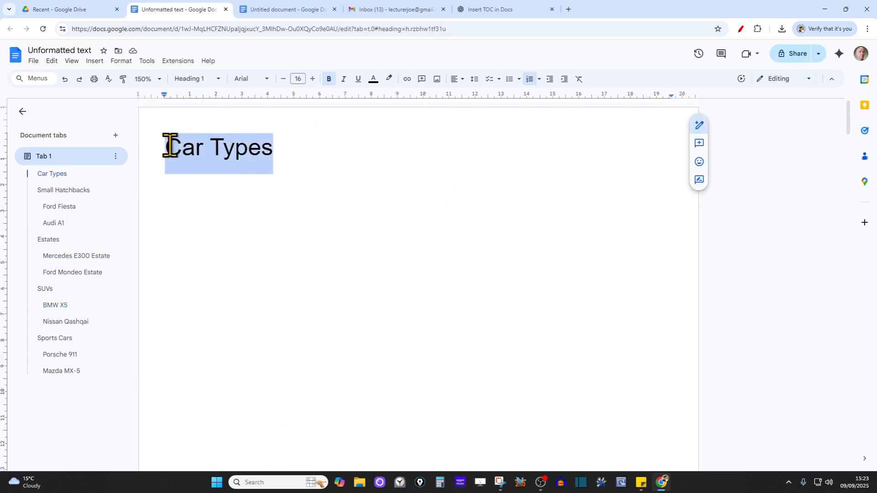
{"action": "left_click", "coordinate": [461, 79]}
{"action": "left_click", "coordinate": [470, 95]}
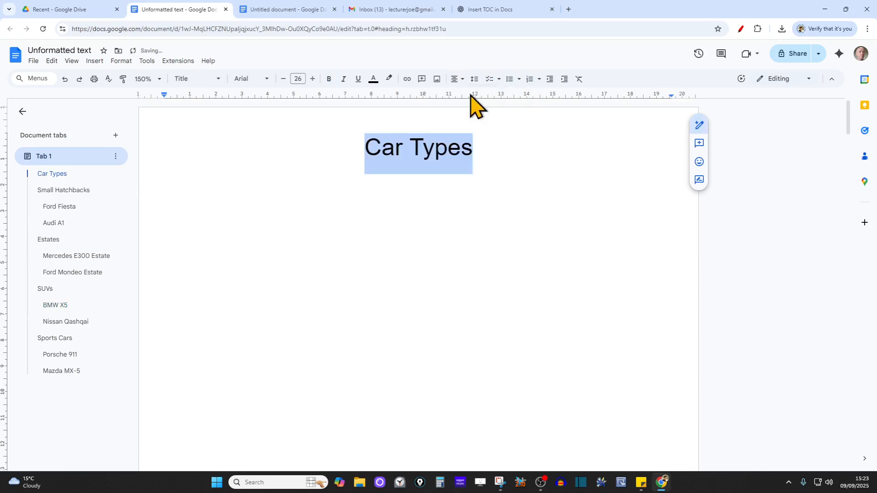
{"action": "left_click_drag", "start_coordinate": [485, 151], "coordinate": [480, 149]}
{"action": "key", "text": "Return"}
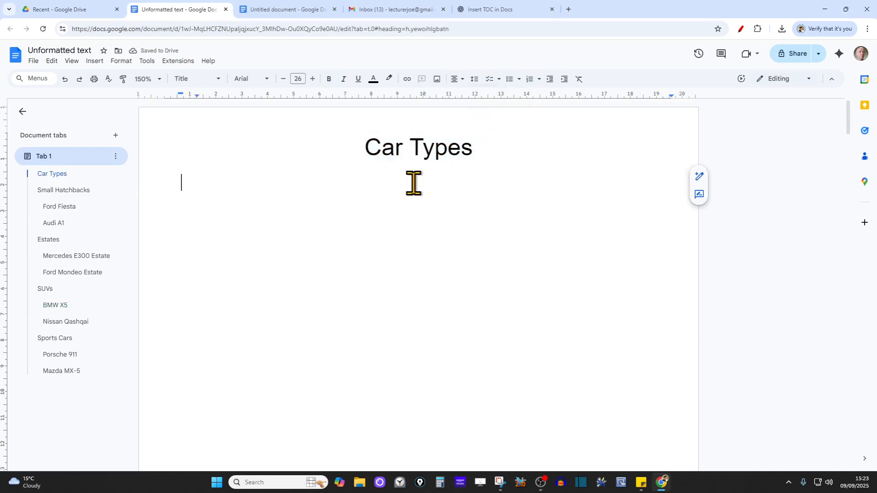
{"action": "key", "text": "ctrl+alt+1"}
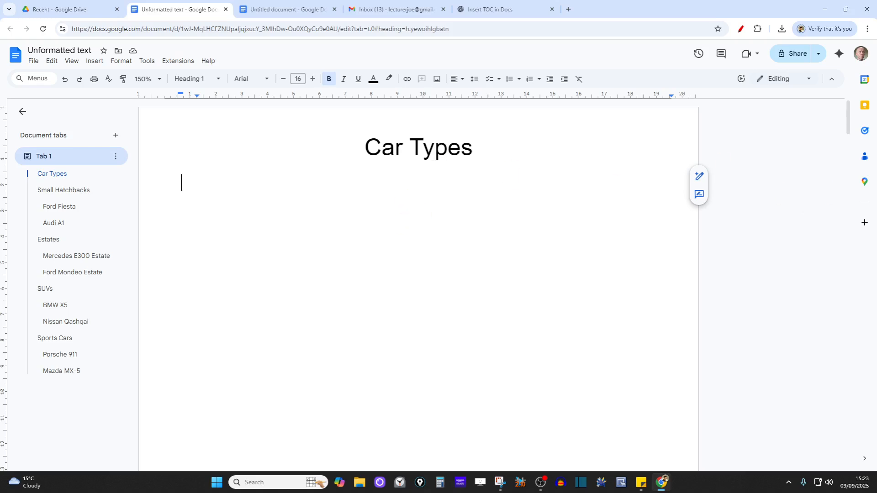
Bring up the Audi A1 picture in the Snipping Tool, then return to the Small Hatchbacks page of the document
{"action": "scroll", "coordinate": [451, 320], "scroll_direction": "down", "scroll_amount": 5}
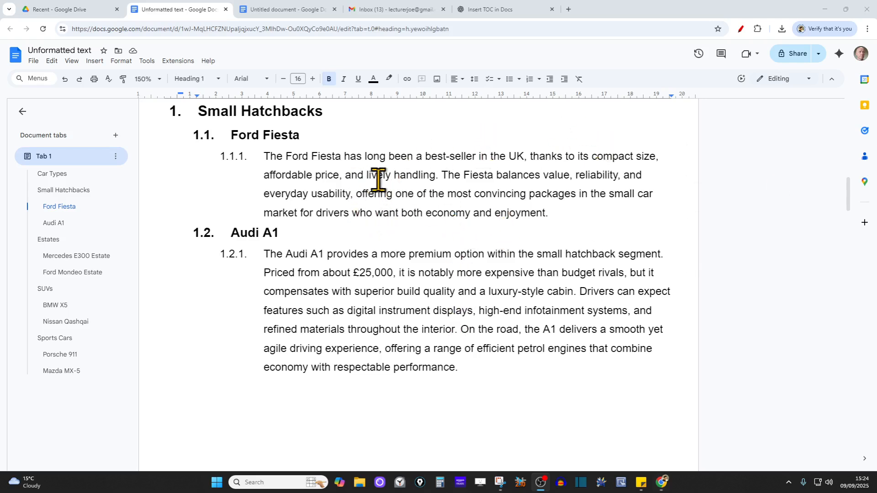
{"action": "left_click", "coordinate": [501, 487]}
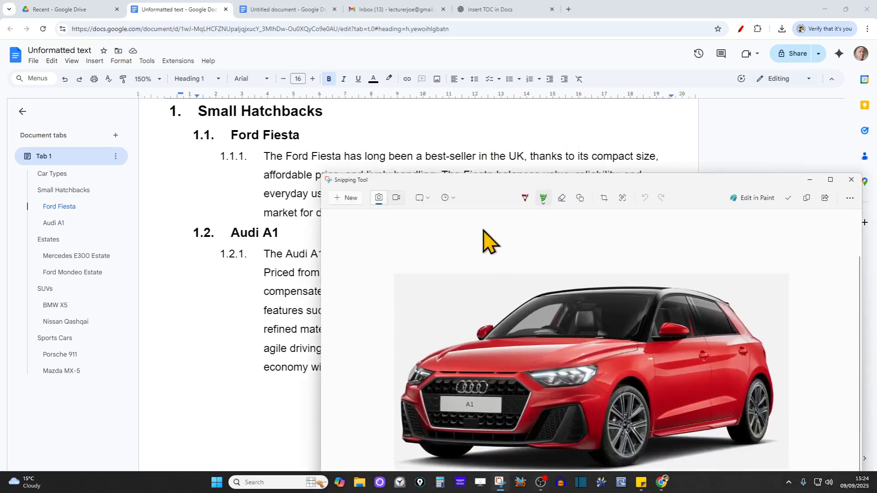
{"action": "left_click", "coordinate": [810, 180]}
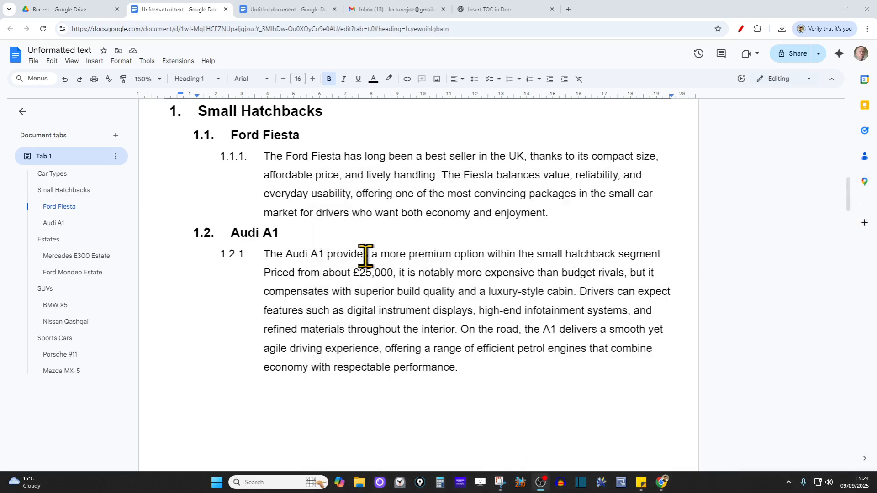
Mark the blank area below the Audi A1 paragraph with a temporary red pen annotation, then exit the annotation tool
{"action": "left_click", "coordinate": [741, 28]}
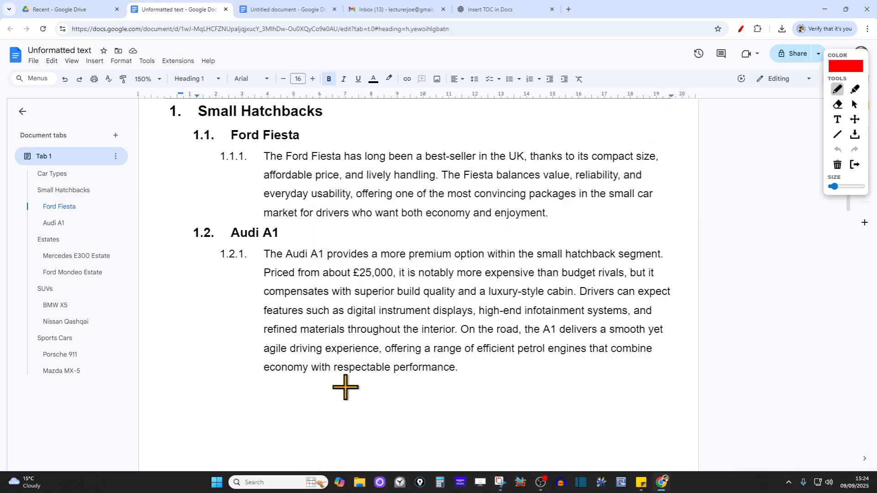
{"action": "left_click_drag", "start_coordinate": [345, 386], "coordinate": [390, 430]}
{"action": "left_click", "coordinate": [855, 164]}
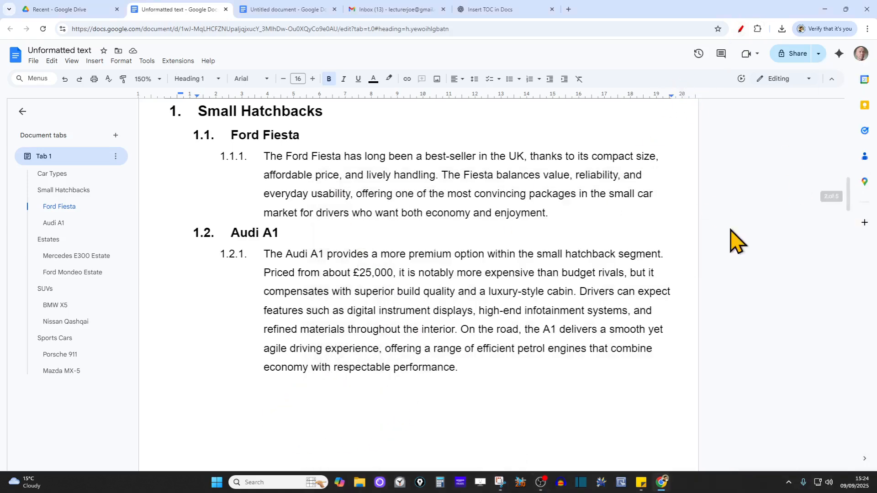
Try a new paragraph without numbering after the Audi A1 text, then remove it
{"action": "left_click", "coordinate": [573, 386]}
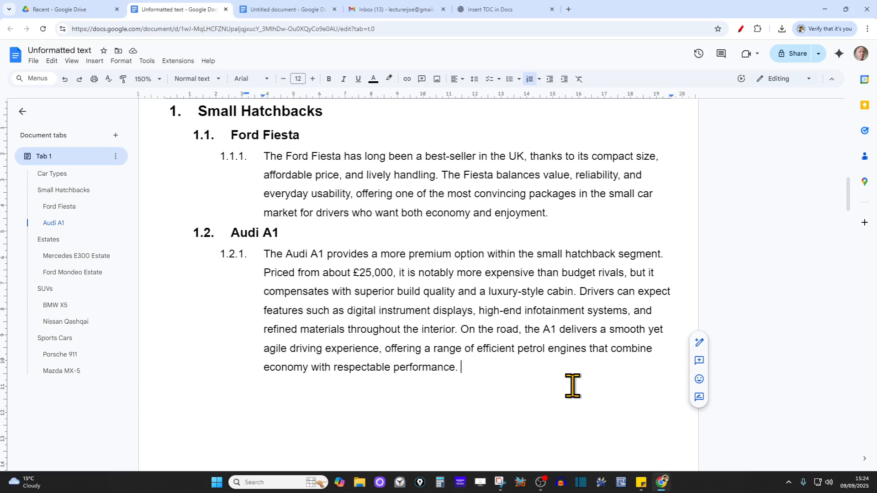
{"action": "key", "text": "Return"}
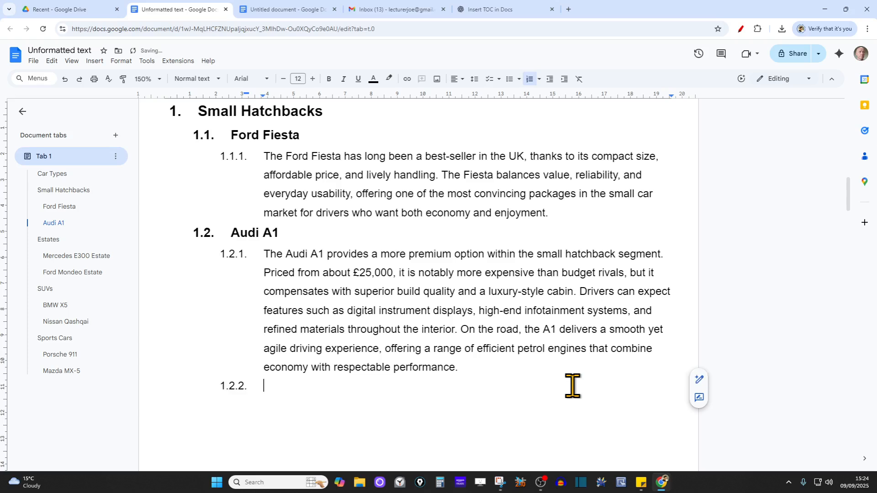
{"action": "left_click", "coordinate": [245, 388]}
{"action": "left_click", "coordinate": [280, 385]}
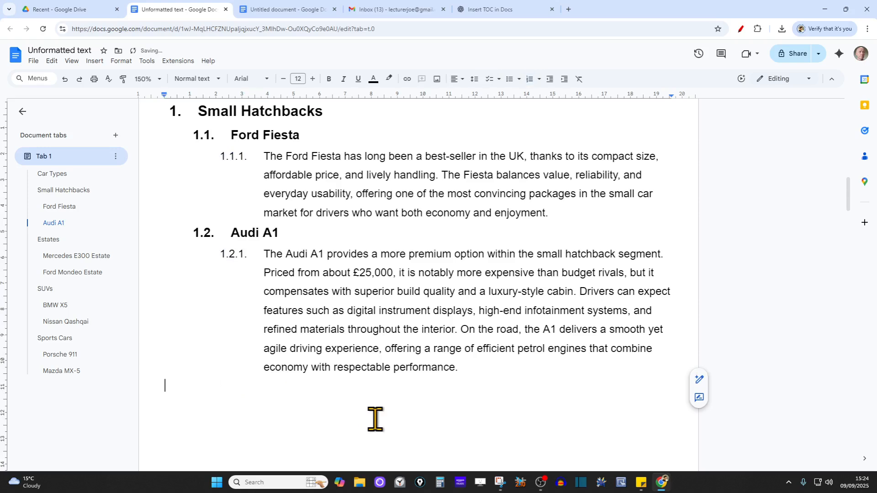
{"action": "key", "text": "BackSpace"}
Paste the Audi A1 picture on a soft line break below its paragraph and scale it down proportionally to fit within the margins
{"action": "key", "text": "shift+Return"}
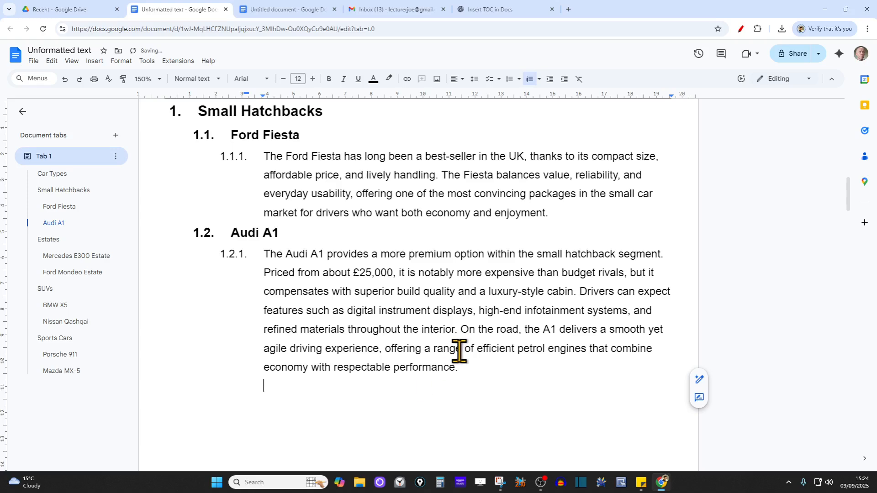
{"action": "scroll", "coordinate": [459, 352], "scroll_direction": "down", "scroll_amount": 3}
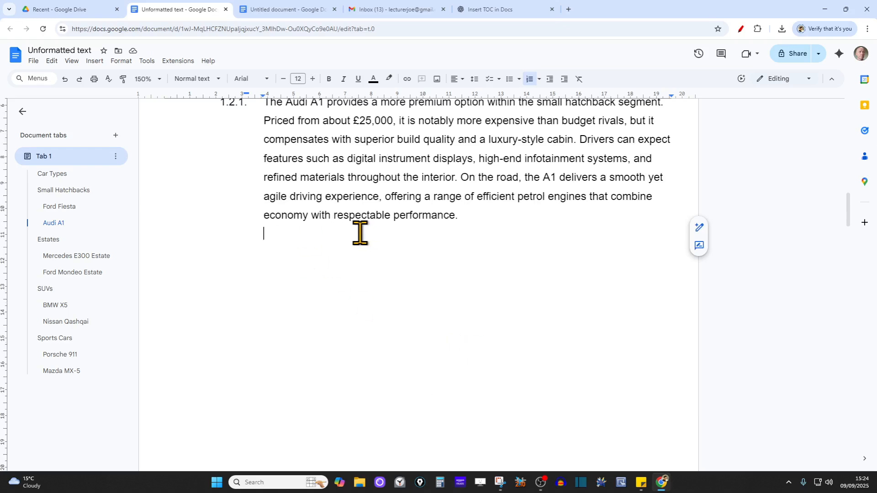
{"action": "key", "text": "ctrl+v"}
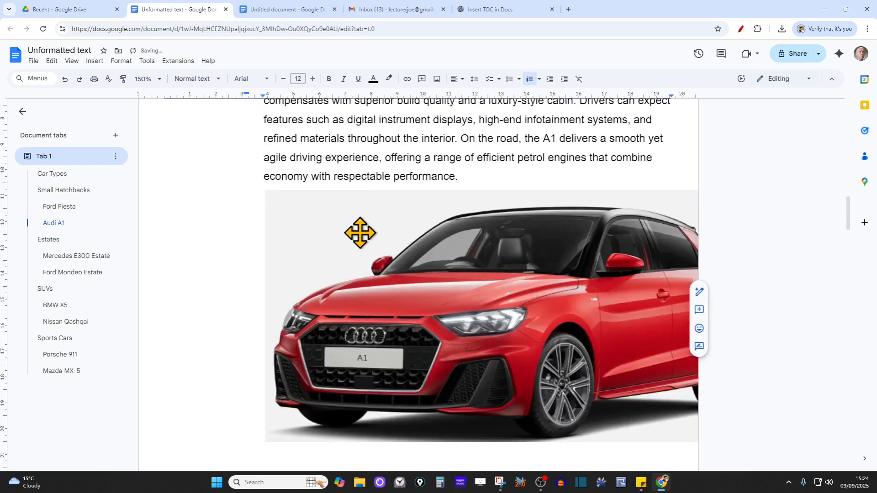
{"action": "left_click", "coordinate": [574, 291]}
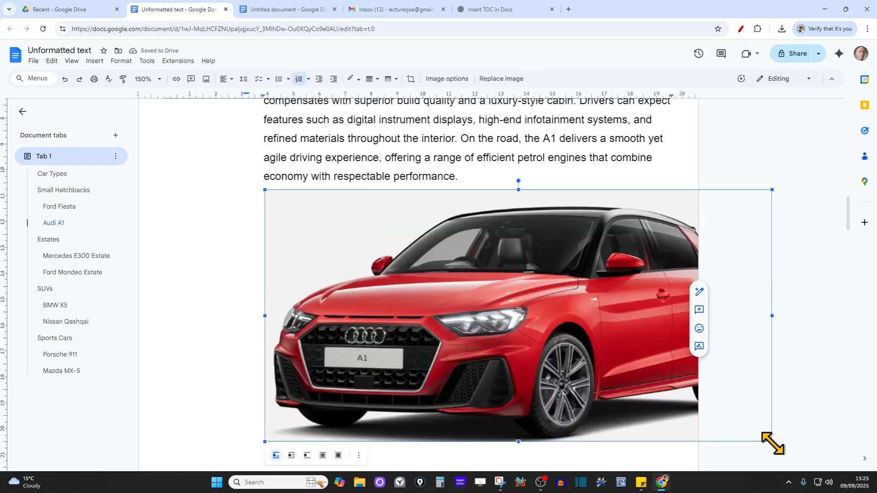
{"action": "left_click_drag", "start_coordinate": [772, 442], "coordinate": [586, 349]}
Add the caption "Fig 1.1" on an unnumbered line below the Audi A1 picture and check it against the Small Hatchbacks section number
{"action": "left_click", "coordinate": [608, 341]}
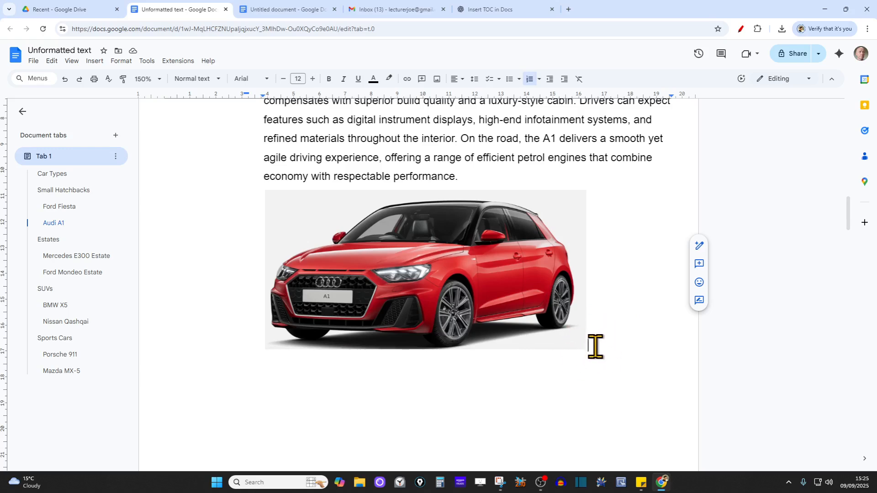
{"action": "key", "text": "Return"}
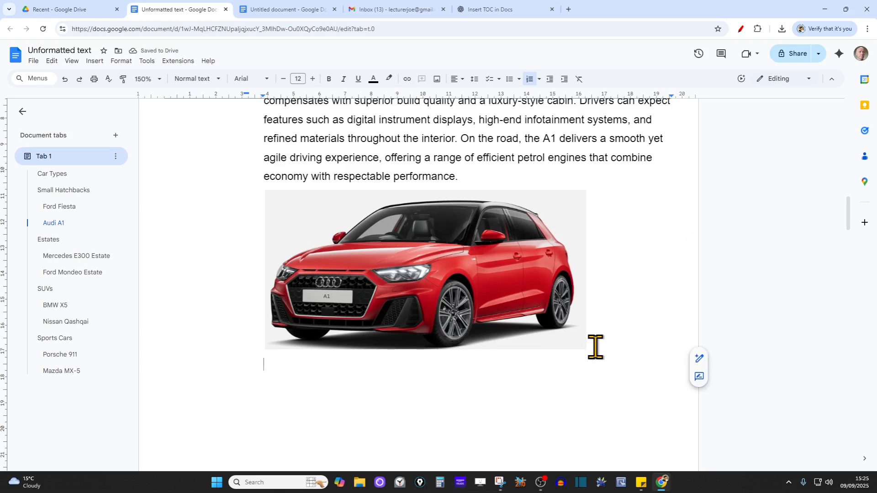
{"action": "type", "text": "Fig 1.1"}
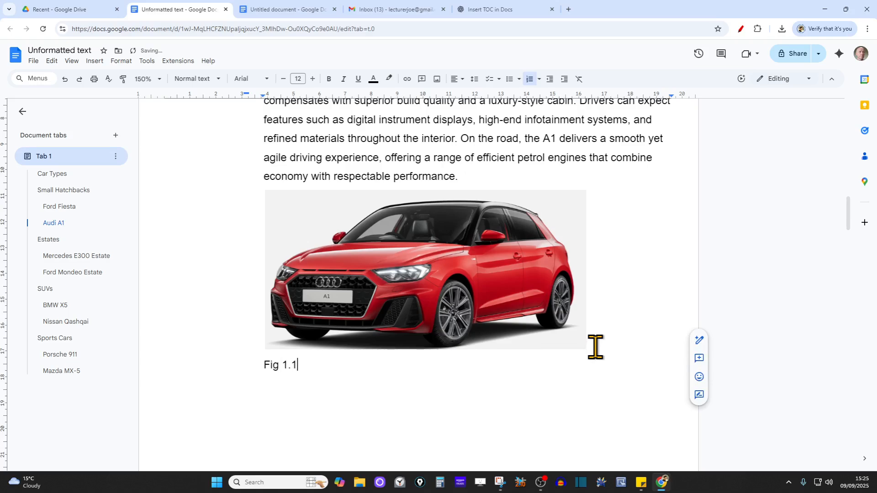
{"action": "scroll", "coordinate": [409, 249], "scroll_direction": "up", "scroll_amount": 5}
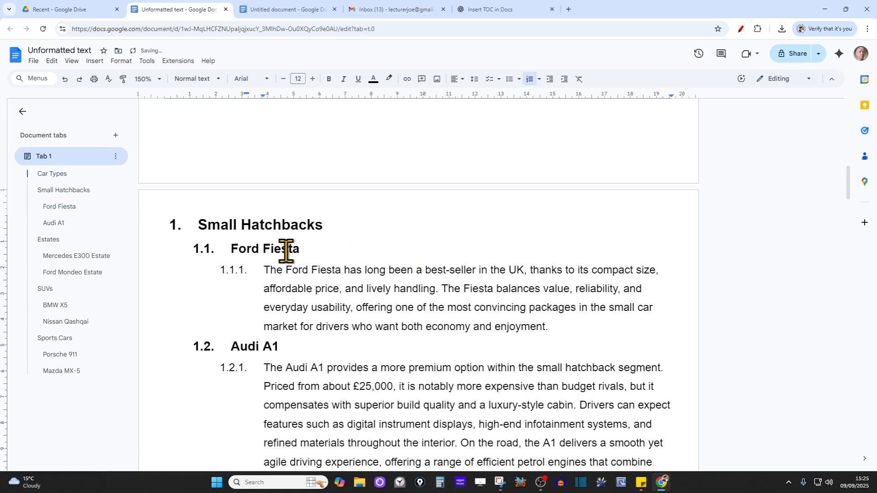
{"action": "left_click", "coordinate": [181, 226]}
{"action": "scroll", "coordinate": [364, 348], "scroll_direction": "down", "scroll_amount": 4}
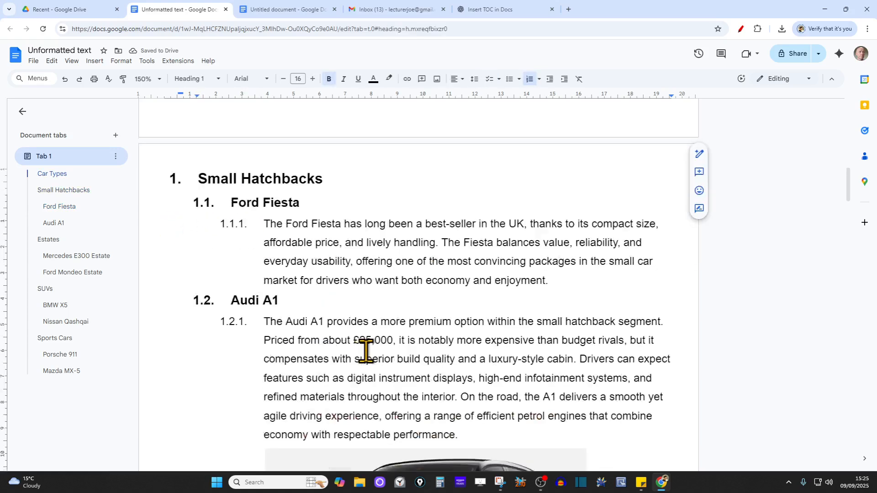
Circle the 1.2.1 paragraph number under Audi A1 with a temporary red pen annotation, then exit the annotation tool
{"action": "scroll", "coordinate": [365, 352], "scroll_direction": "down", "scroll_amount": 2}
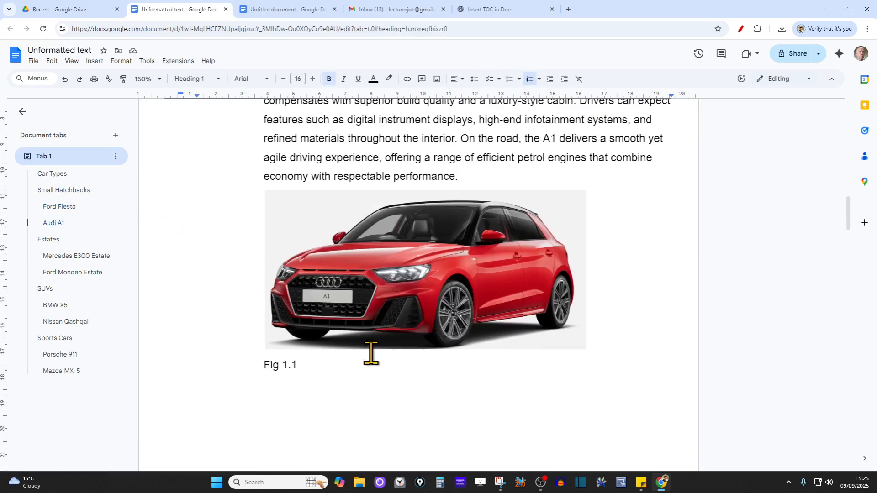
{"action": "scroll", "coordinate": [371, 353], "scroll_direction": "up", "scroll_amount": 3}
{"action": "left_click", "coordinate": [741, 29]}
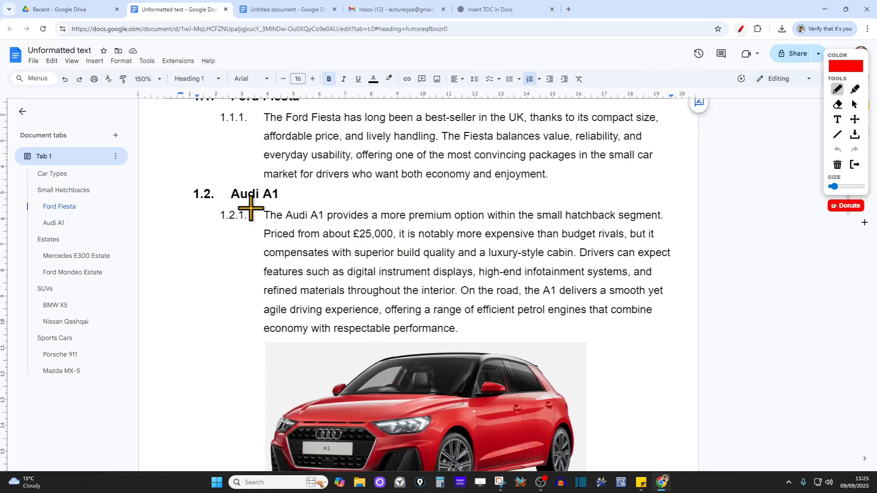
{"action": "mouse_move", "coordinate": [251, 209]}
{"action": "left_mouse_down"}
{"action": "mouse_move", "coordinate": [202, 220]}
{"action": "mouse_move", "coordinate": [261, 212]}
{"action": "left_mouse_up"}
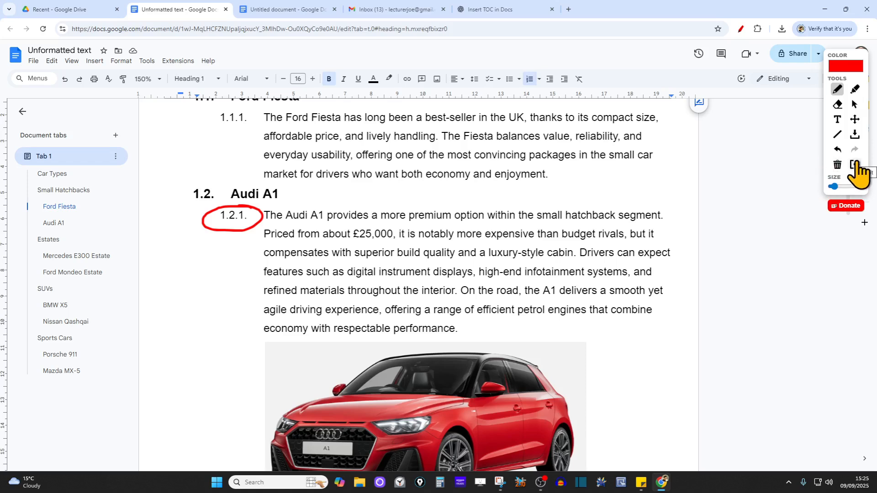
{"action": "left_click", "coordinate": [855, 165]}
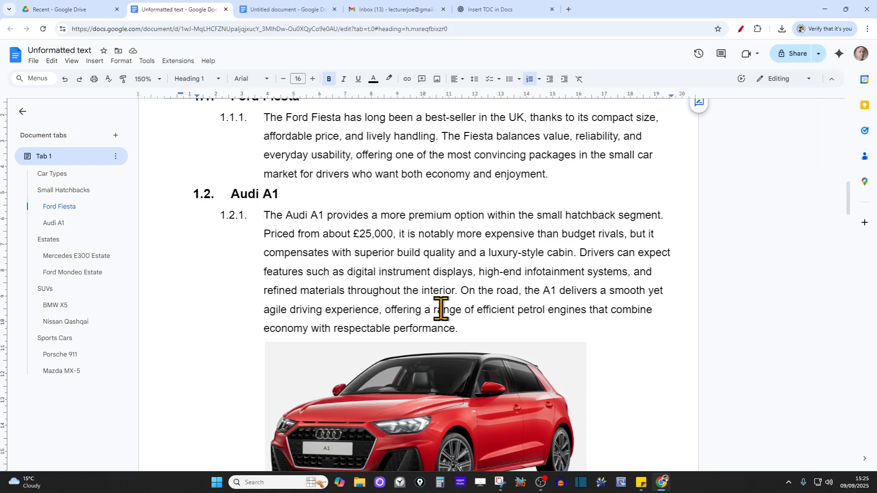
Add a solid black border around the Audi A1 picture
{"action": "scroll", "coordinate": [441, 308], "scroll_direction": "down", "scroll_amount": 3}
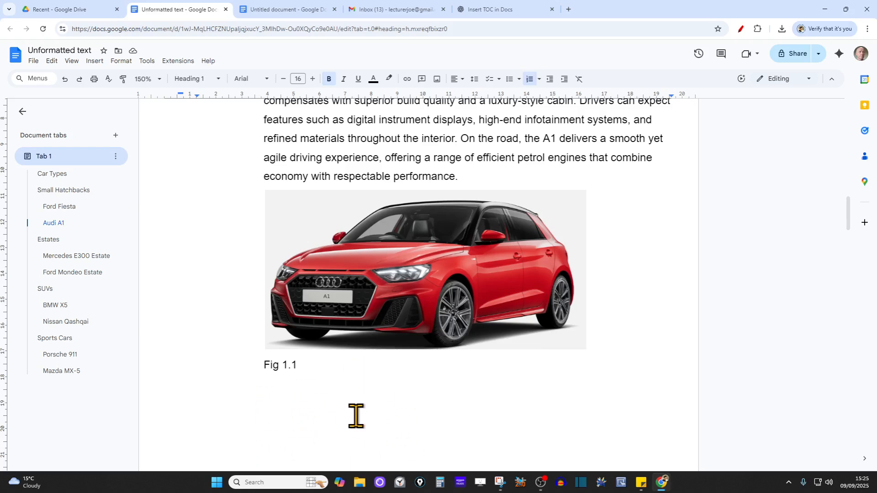
{"action": "scroll", "coordinate": [406, 406], "scroll_direction": "down", "scroll_amount": 20}
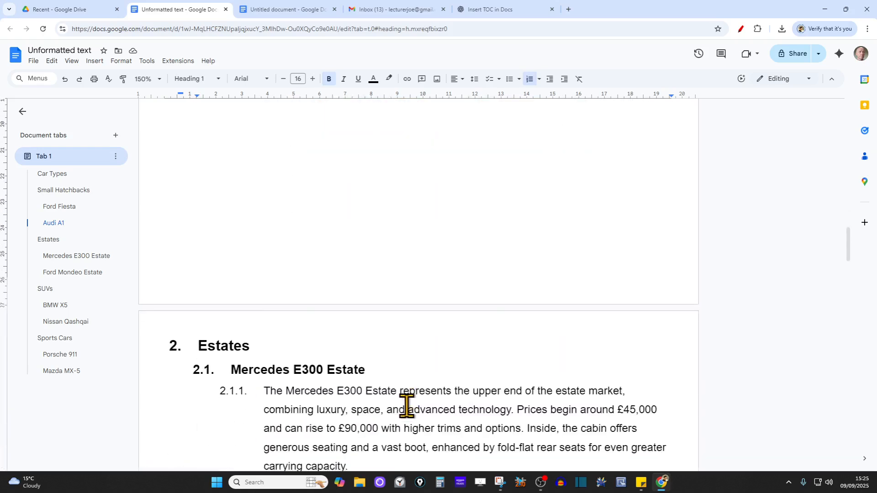
{"action": "scroll", "coordinate": [408, 408], "scroll_direction": "down", "scroll_amount": 3}
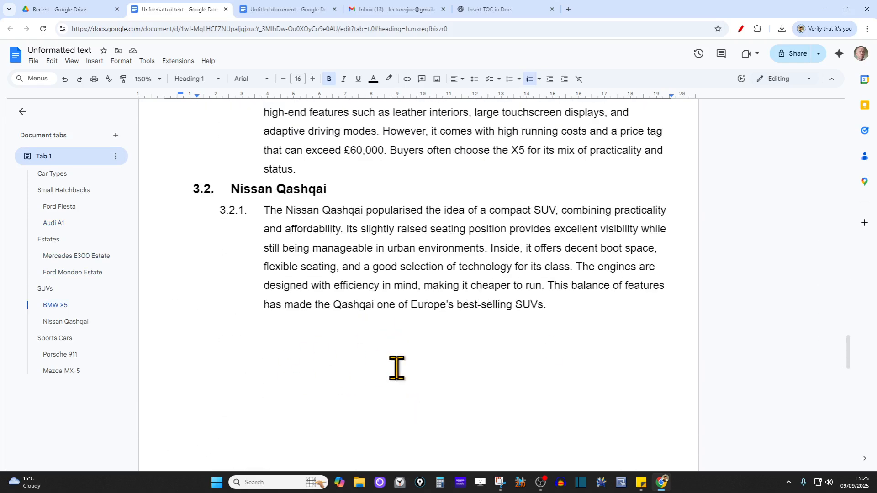
{"action": "scroll", "coordinate": [544, 352], "scroll_direction": "up", "scroll_amount": 12}
{"action": "scroll", "coordinate": [546, 352], "scroll_direction": "up", "scroll_amount": 15}
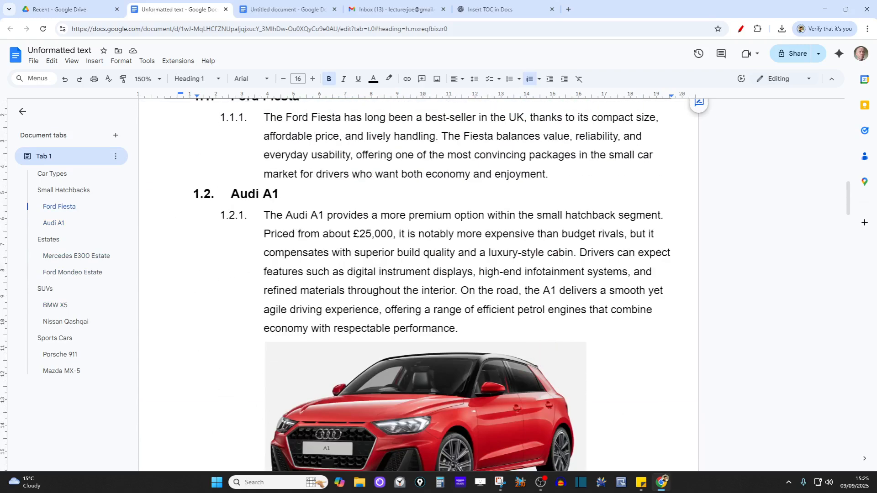
{"action": "scroll", "coordinate": [464, 351], "scroll_direction": "down", "scroll_amount": 3}
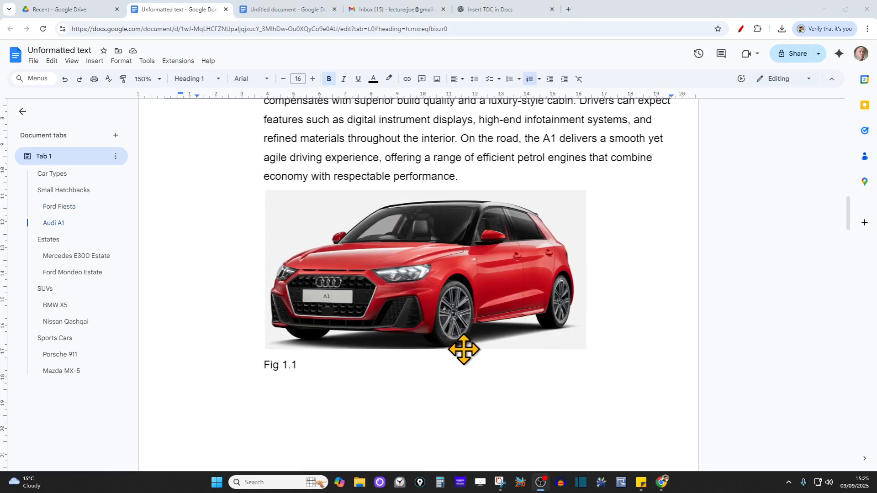
{"action": "left_click", "coordinate": [416, 235]}
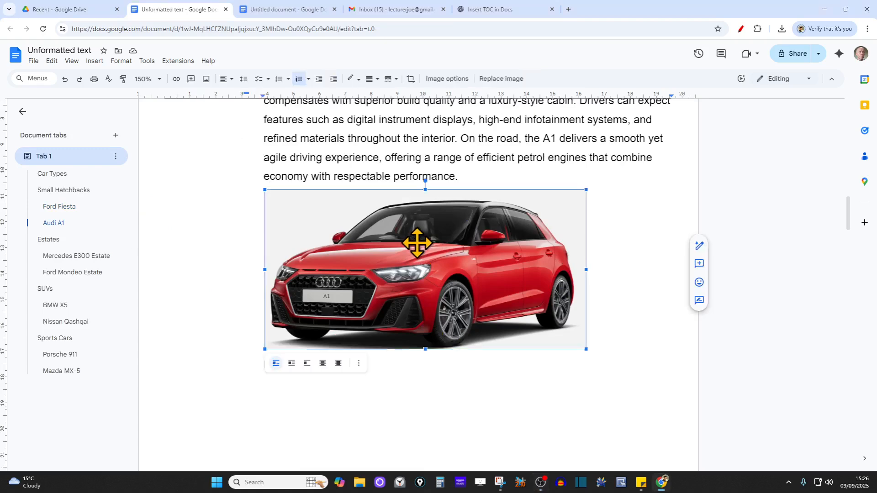
{"action": "left_click", "coordinate": [354, 81]}
{"action": "left_click", "coordinate": [355, 111]}
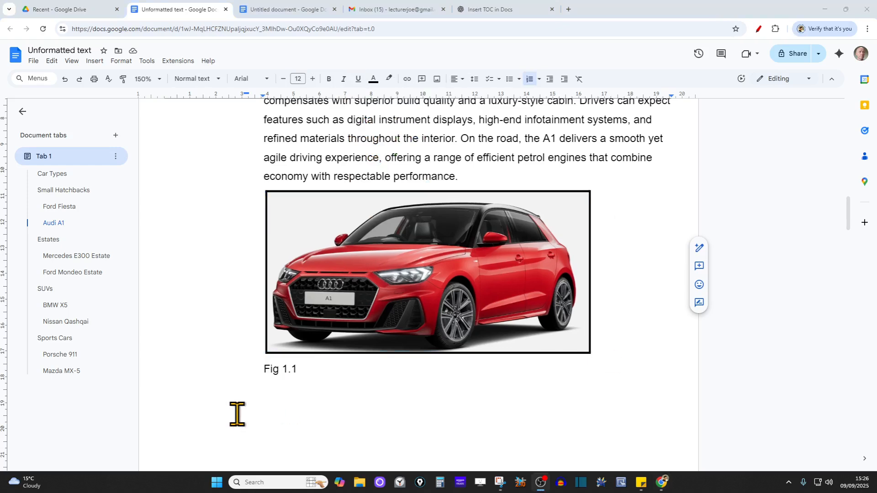
Extend the caption below the Audi A1 picture to read "Fig 1.1 - A typical Audi A1"
{"action": "left_click_drag", "start_coordinate": [302, 368], "coordinate": [264, 368]}
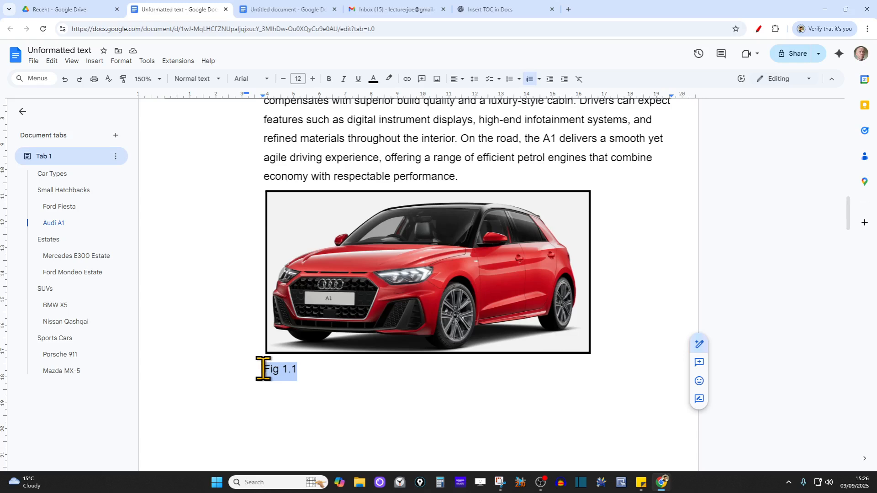
{"action": "left_click", "coordinate": [313, 369]}
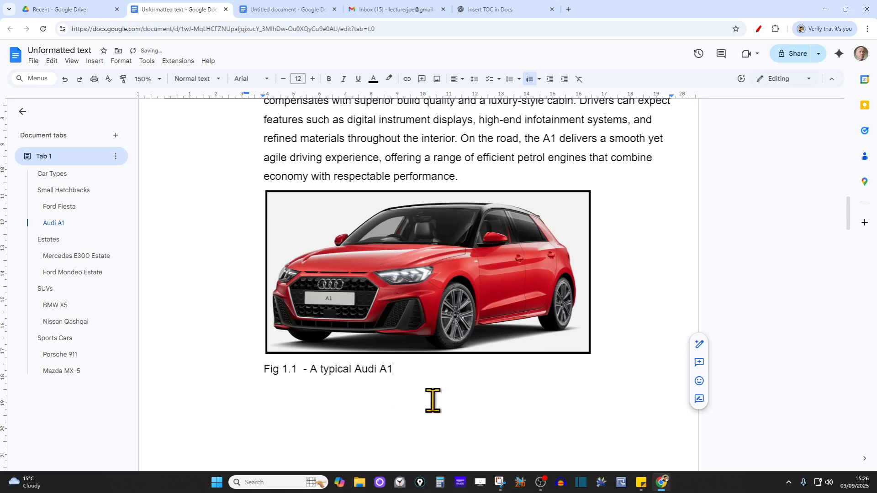
{"action": "double_click", "coordinate": [454, 412]}
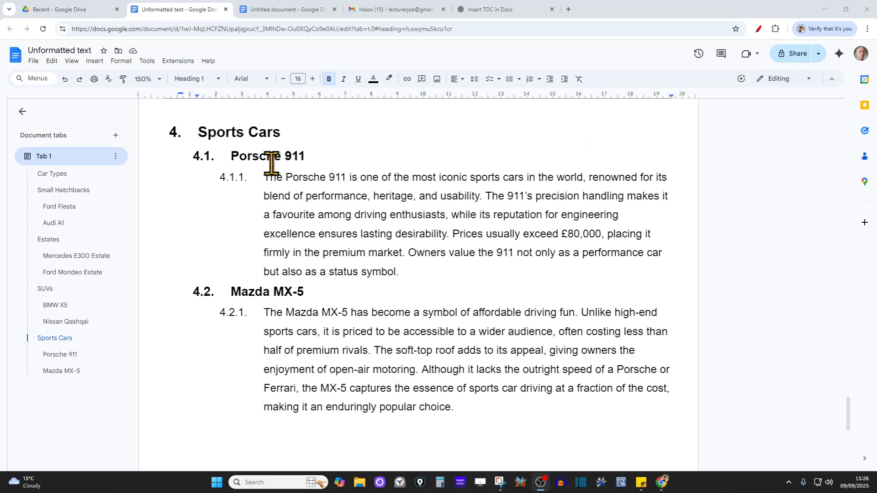
Try adding a new line after the Porsche 911 paragraph in the Sports Cars section
{"action": "left_click", "coordinate": [406, 273]}
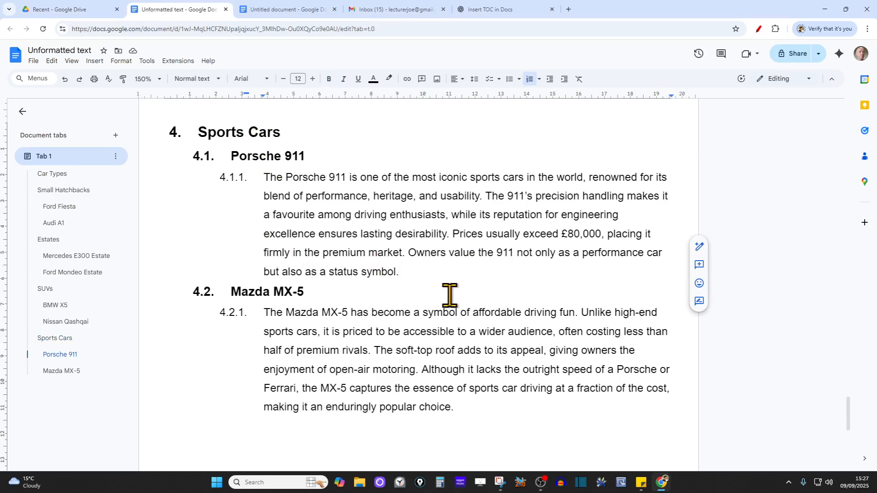
{"action": "key", "text": "Return"}
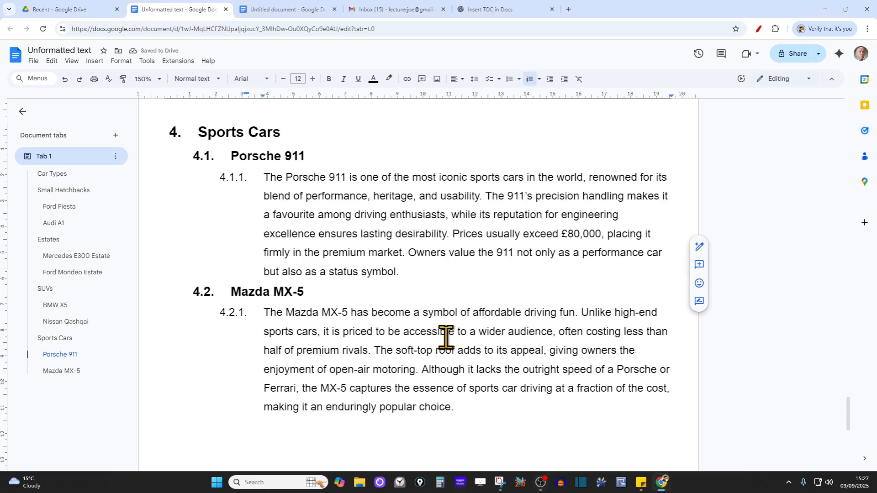
{"action": "key", "text": "Return"}
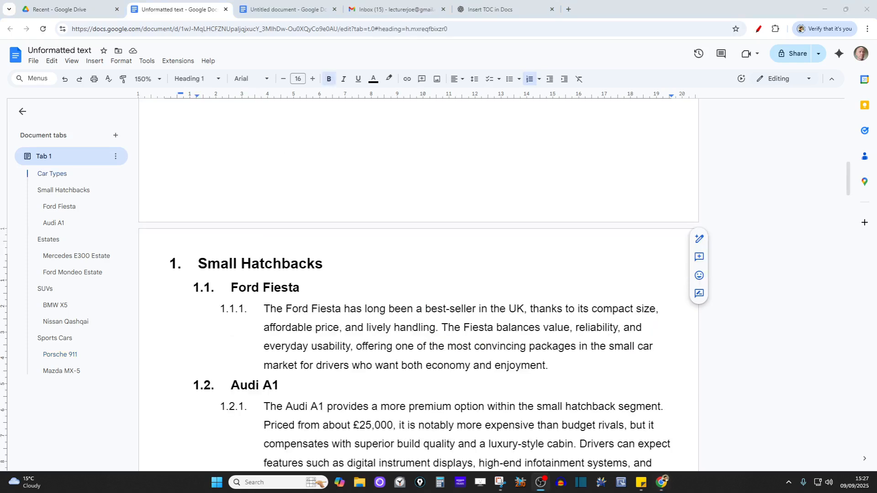
Check the text styles of the Small Hatchbacks and Ford Fiesta headings, the Ford Fiesta paragraph and the Car Types title
{"action": "mouse_move", "coordinate": [306, 288]}
{"action": "left_mouse_down"}
{"action": "mouse_move", "coordinate": [231, 284]}
{"action": "mouse_move", "coordinate": [353, 289]}
{"action": "left_mouse_up"}
{"action": "left_click_drag", "start_coordinate": [323, 265], "coordinate": [198, 267]}
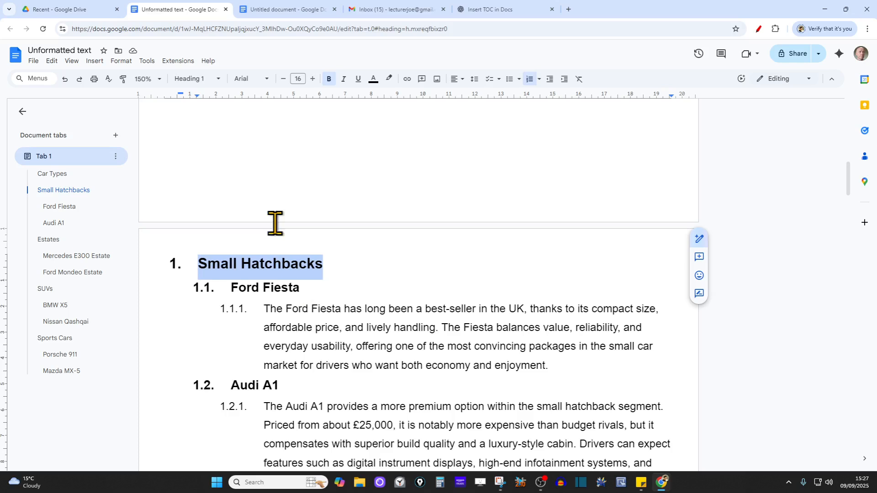
{"action": "left_click_drag", "start_coordinate": [300, 288], "coordinate": [234, 289]}
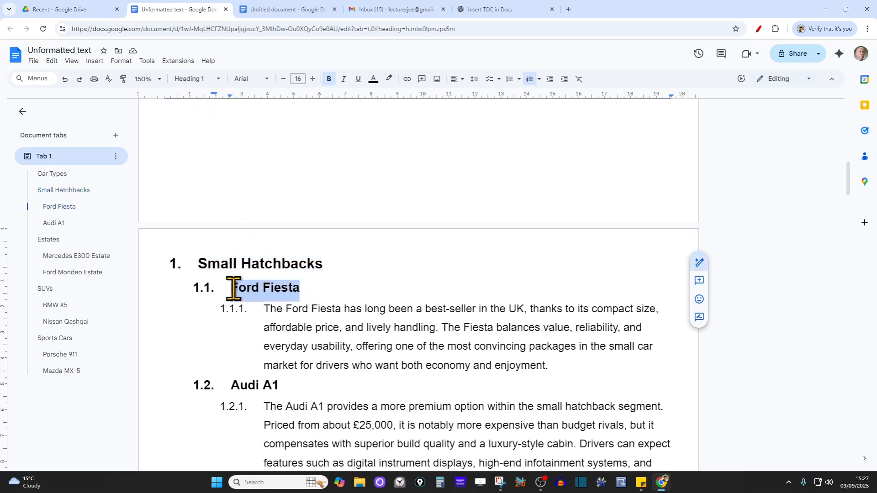
{"action": "left_click", "coordinate": [313, 327]}
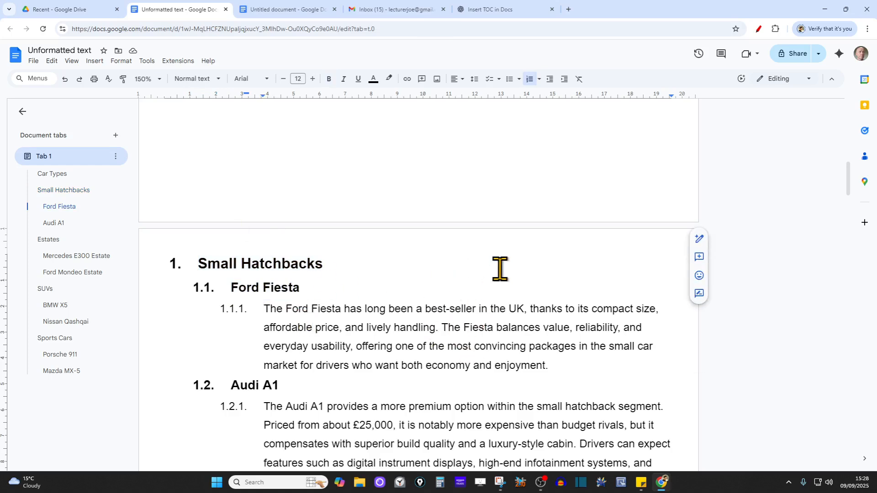
{"action": "scroll", "coordinate": [327, 319], "scroll_direction": "down", "scroll_amount": 8}
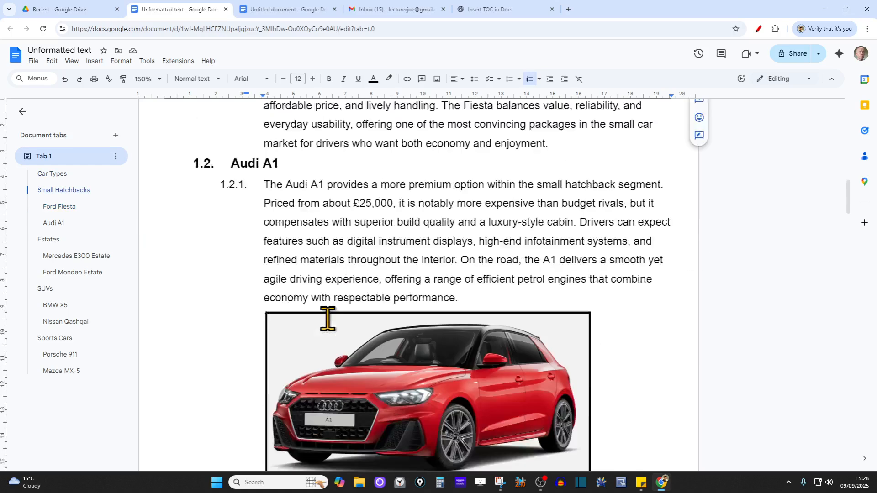
{"action": "scroll", "coordinate": [425, 309], "scroll_direction": "down", "scroll_amount": 6}
{"action": "scroll", "coordinate": [476, 319], "scroll_direction": "up", "scroll_amount": 14}
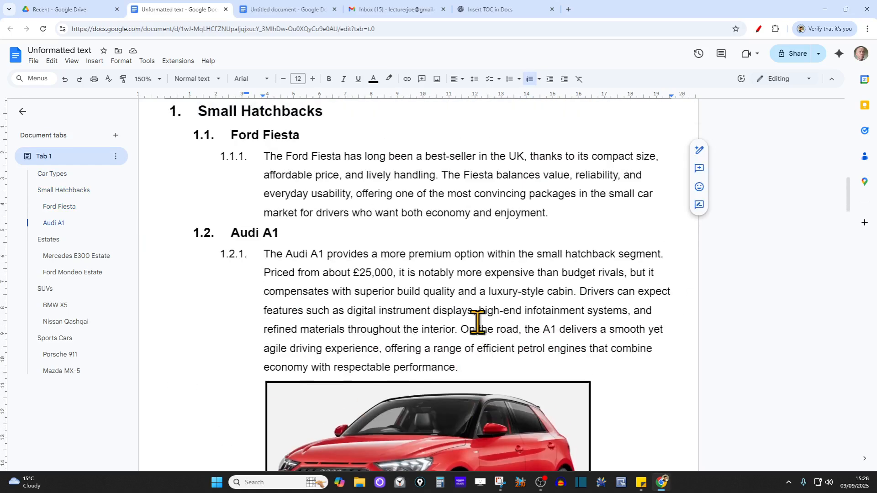
{"action": "scroll", "coordinate": [479, 322], "scroll_direction": "up", "scroll_amount": 10}
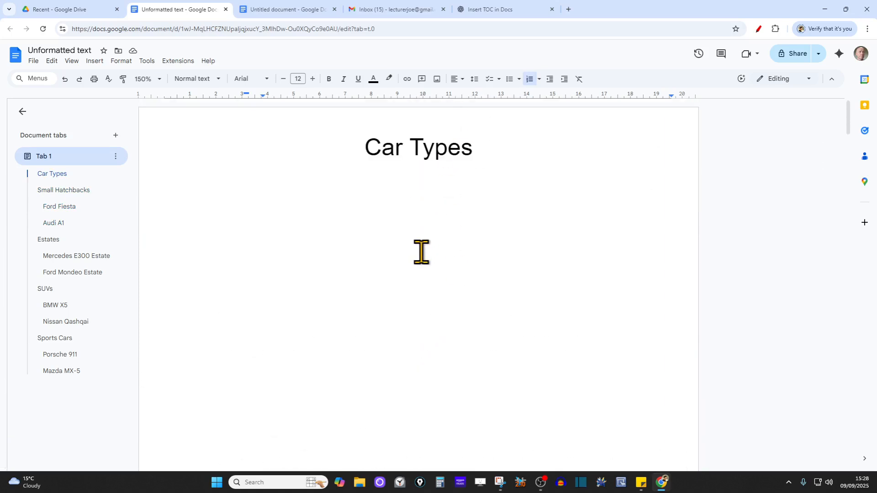
{"action": "left_click_drag", "start_coordinate": [478, 149], "coordinate": [341, 149]}
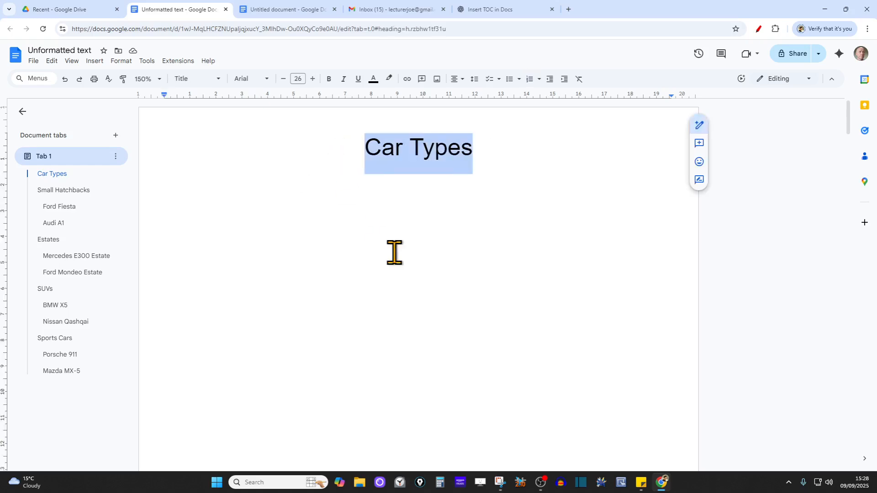
Insert a next-page section break before the Small Hatchbacks heading to create a blank page after the title page
{"action": "scroll", "coordinate": [408, 307], "scroll_direction": "down", "scroll_amount": 10}
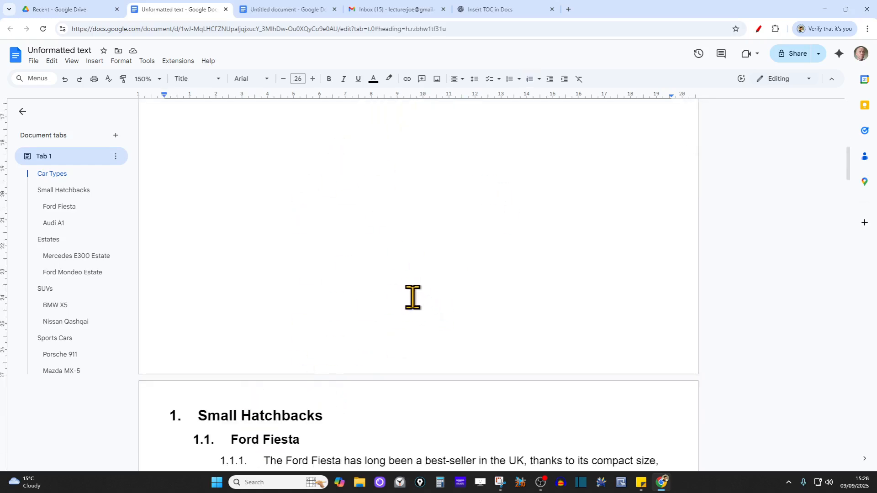
{"action": "scroll", "coordinate": [416, 294], "scroll_direction": "down", "scroll_amount": 6}
{"action": "scroll", "coordinate": [416, 294], "scroll_direction": "up", "scroll_amount": 3}
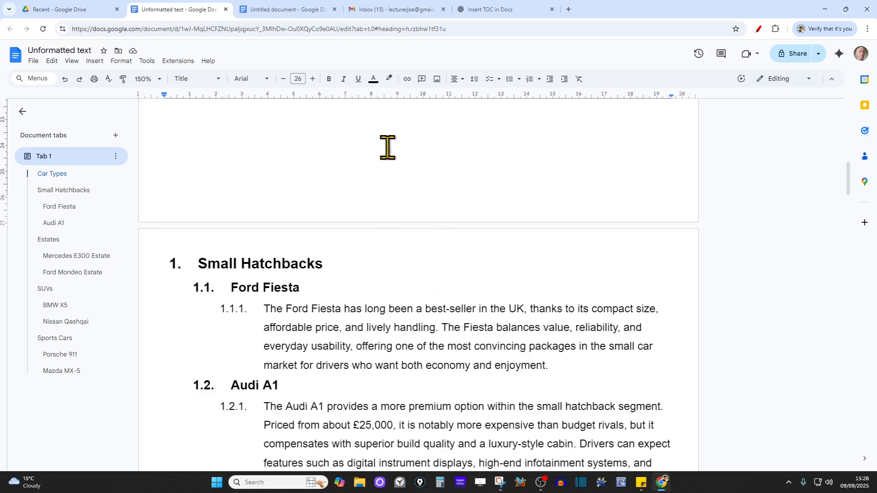
{"action": "left_click", "coordinate": [200, 264]}
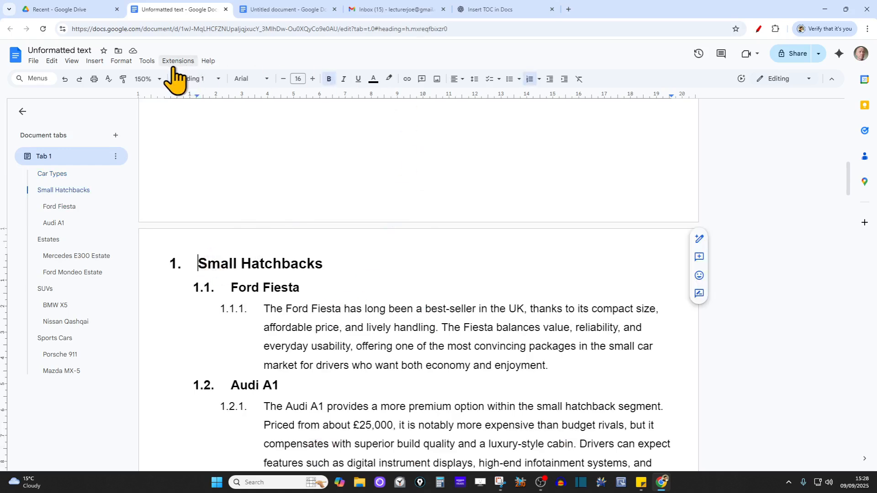
{"action": "left_click", "coordinate": [96, 61]}
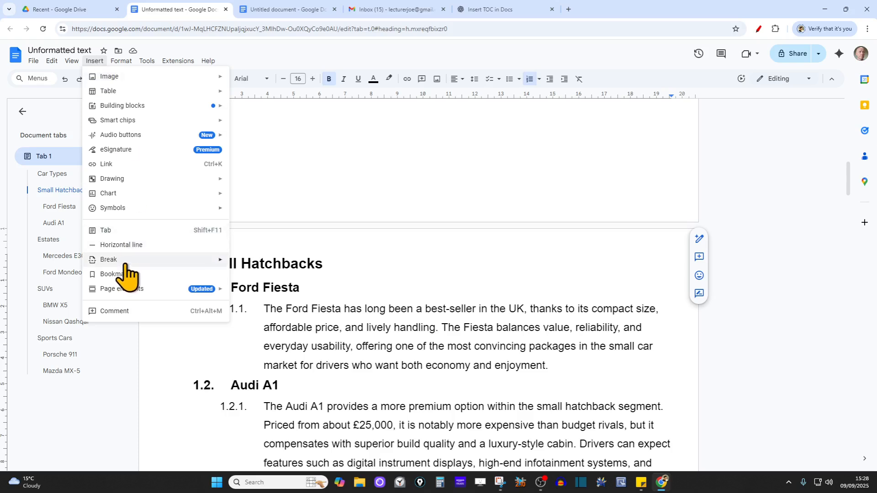
{"action": "mouse_move", "coordinate": [127, 263]}
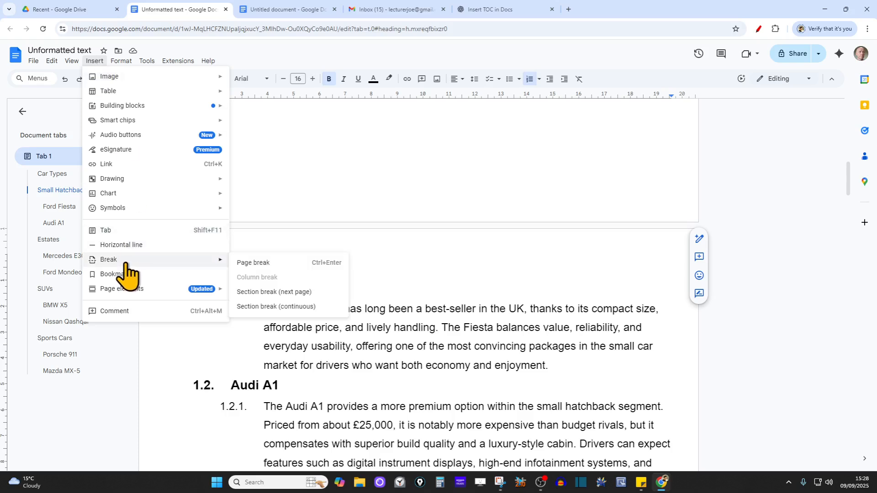
{"action": "left_click", "coordinate": [300, 292]}
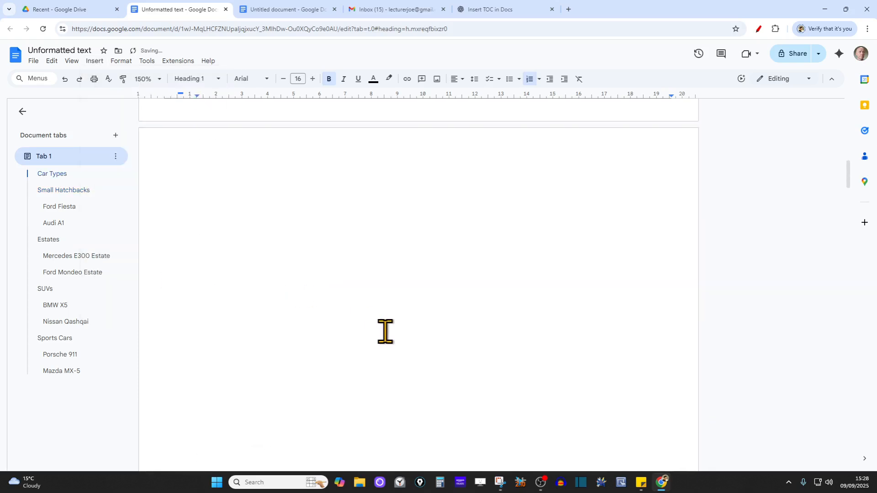
Insert a table of contents with dotted leaders and page numbers on the blank page before Small Hatchbacks
{"action": "left_click", "coordinate": [186, 157]}
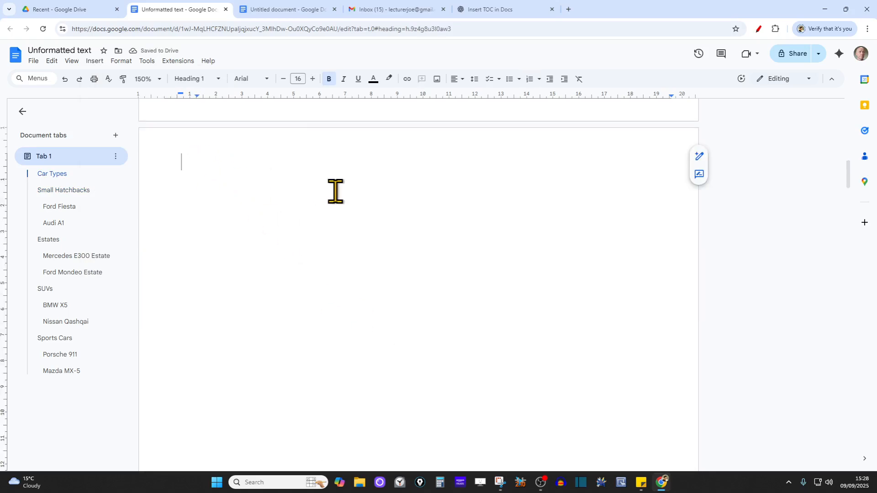
{"action": "left_click", "coordinate": [99, 62]}
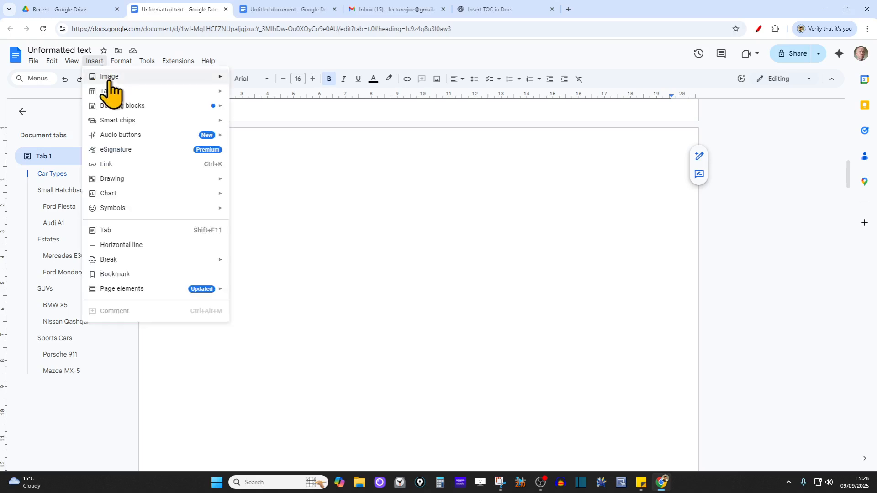
{"action": "mouse_move", "coordinate": [117, 93]}
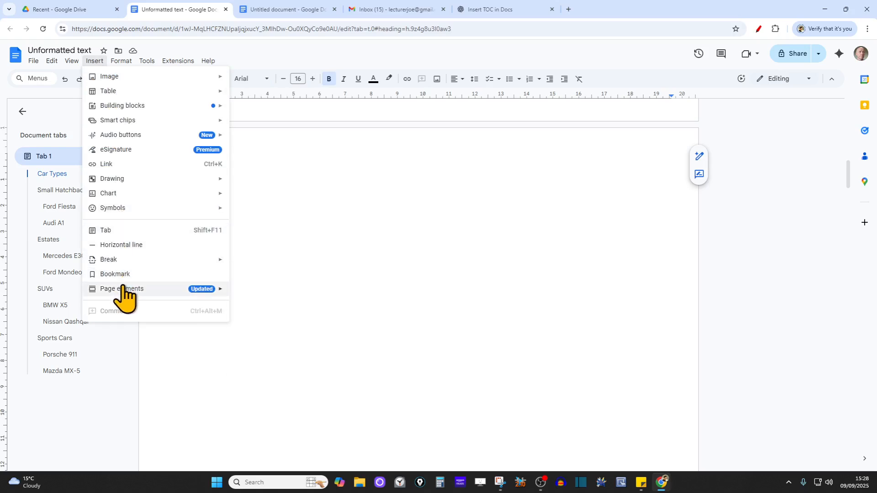
{"action": "mouse_move", "coordinate": [129, 303]}
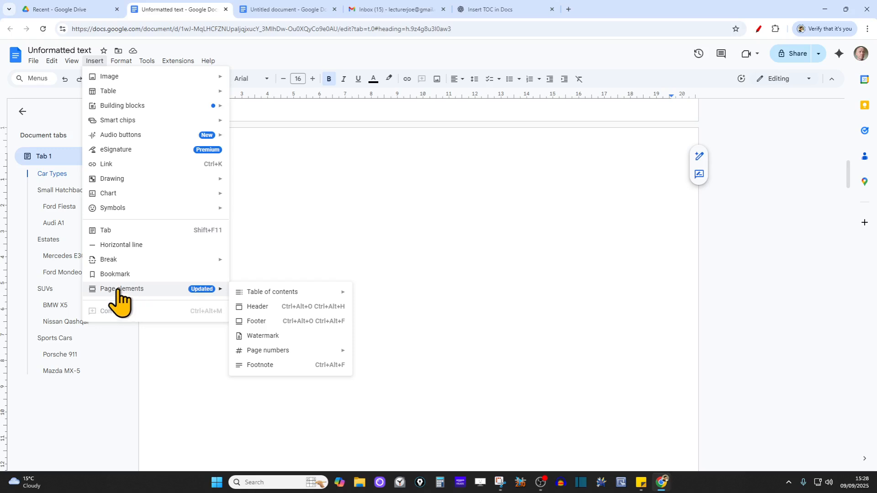
{"action": "mouse_move", "coordinate": [287, 295]}
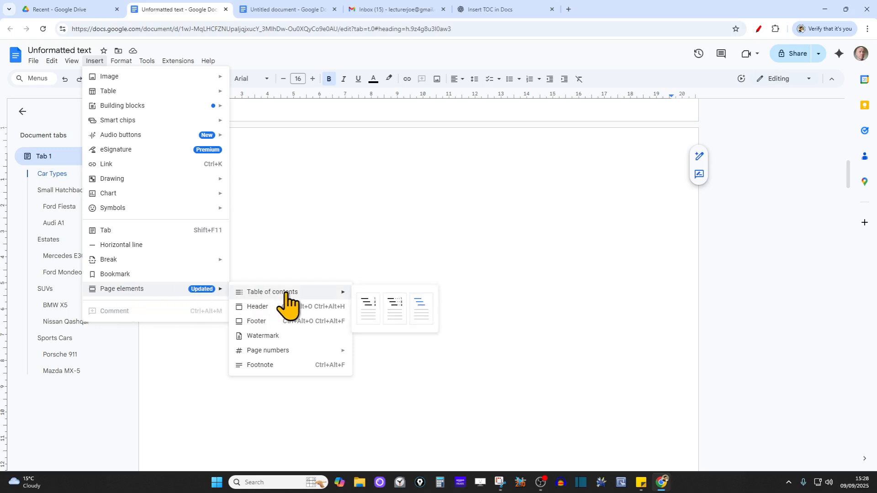
{"action": "left_click", "coordinate": [395, 311]}
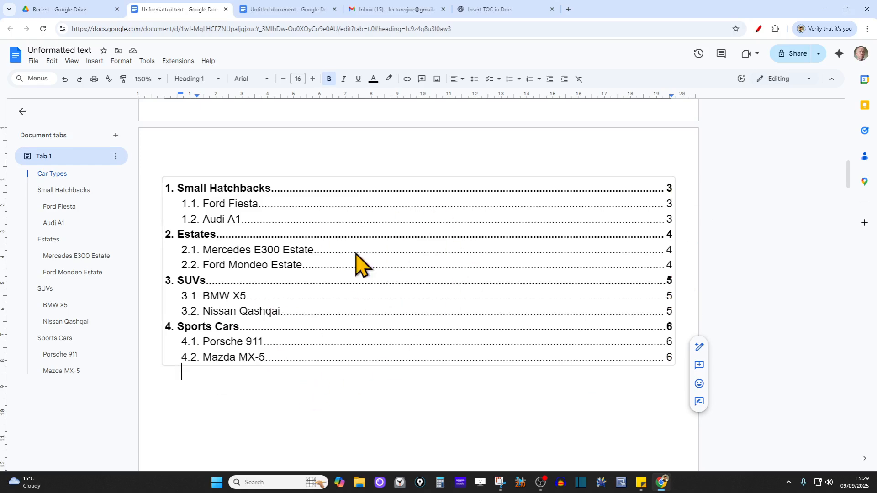
Review the section pages and examine the Porsche 911 and Mazda MX-5 headings under Sports Cars
{"action": "scroll", "coordinate": [319, 393], "scroll_direction": "down", "scroll_amount": 4}
{"action": "scroll", "coordinate": [319, 393], "scroll_direction": "down", "scroll_amount": 20}
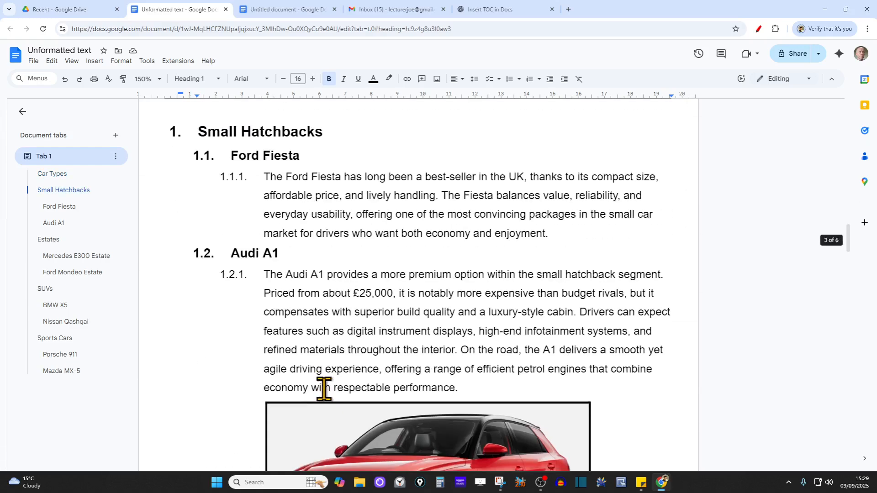
{"action": "scroll", "coordinate": [346, 384], "scroll_direction": "up", "scroll_amount": 5}
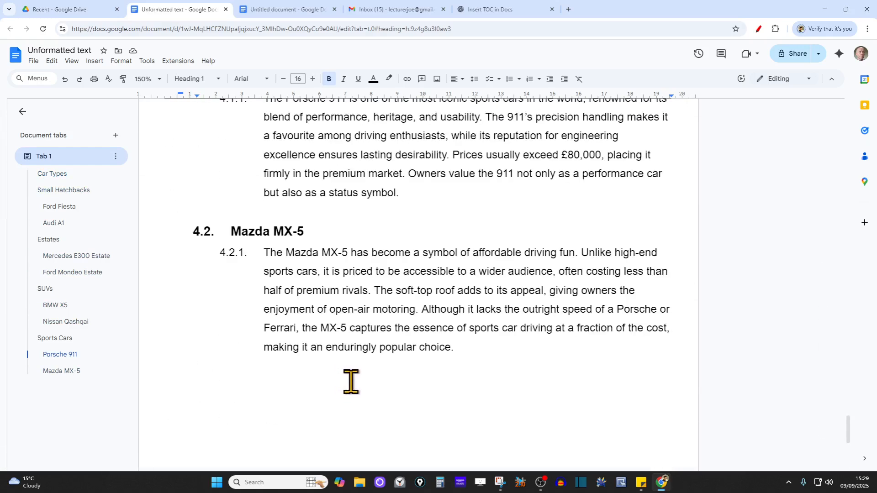
{"action": "scroll", "coordinate": [303, 293], "scroll_direction": "up", "scroll_amount": 7}
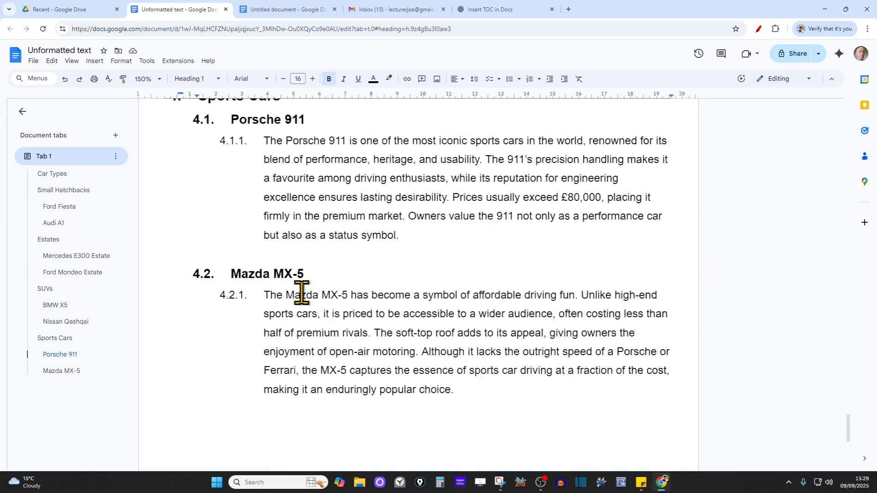
{"action": "scroll", "coordinate": [303, 293], "scroll_direction": "down", "scroll_amount": 3}
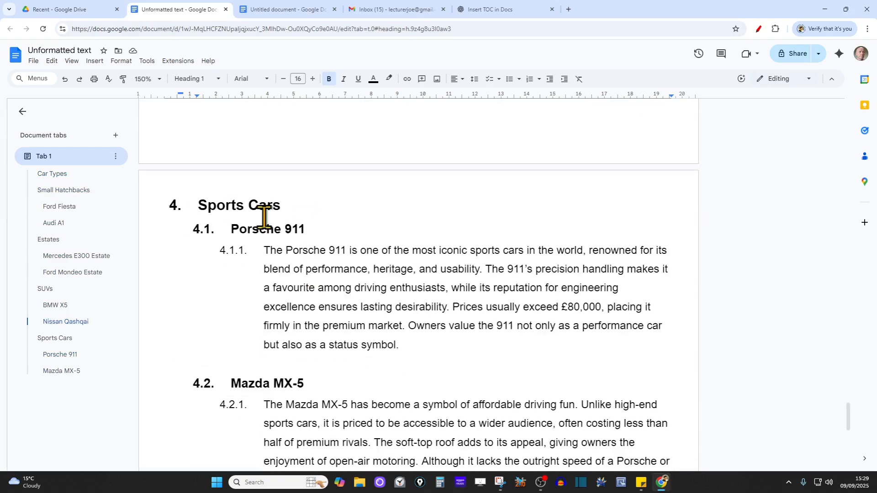
{"action": "left_click_drag", "start_coordinate": [307, 229], "coordinate": [230, 229]}
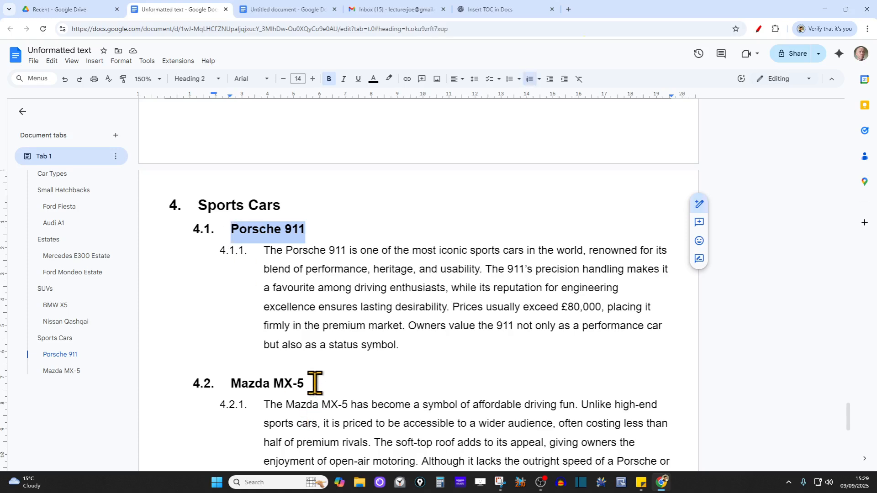
{"action": "left_click_drag", "start_coordinate": [314, 384], "coordinate": [233, 385]}
Add a numbered line "Ferrari F40" after the Mazda MX-5 paragraph, with an empty numbered paragraph beneath it
{"action": "scroll", "coordinate": [427, 384], "scroll_direction": "down", "scroll_amount": 5}
{"action": "scroll", "coordinate": [427, 380], "scroll_direction": "up", "scroll_amount": 3}
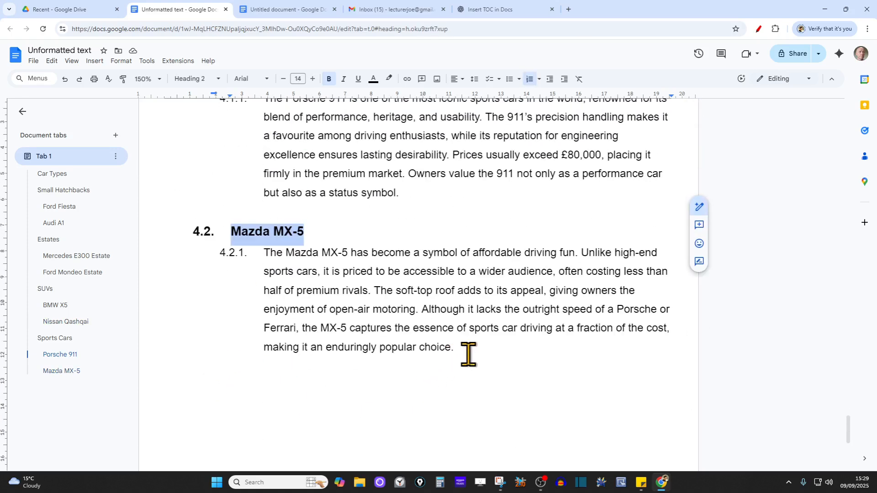
{"action": "left_click", "coordinate": [469, 351]}
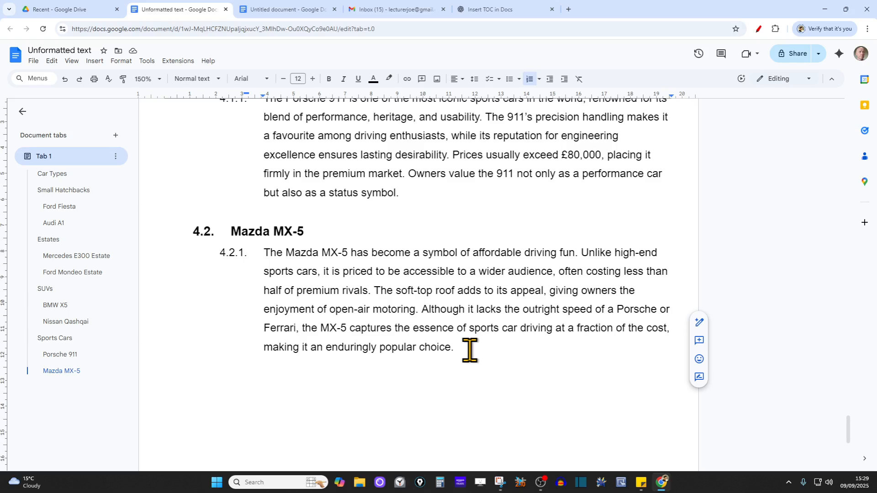
{"action": "key", "text": "Return"}
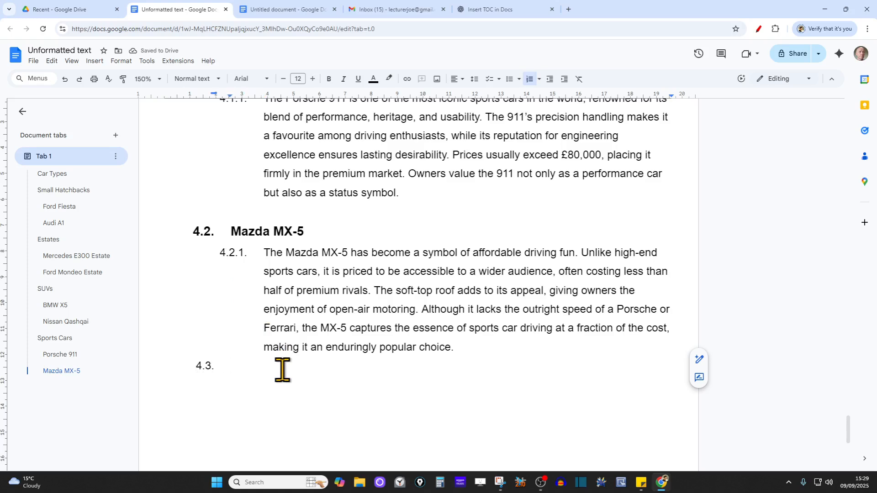
{"action": "type", "text": "Ferrari F40"}
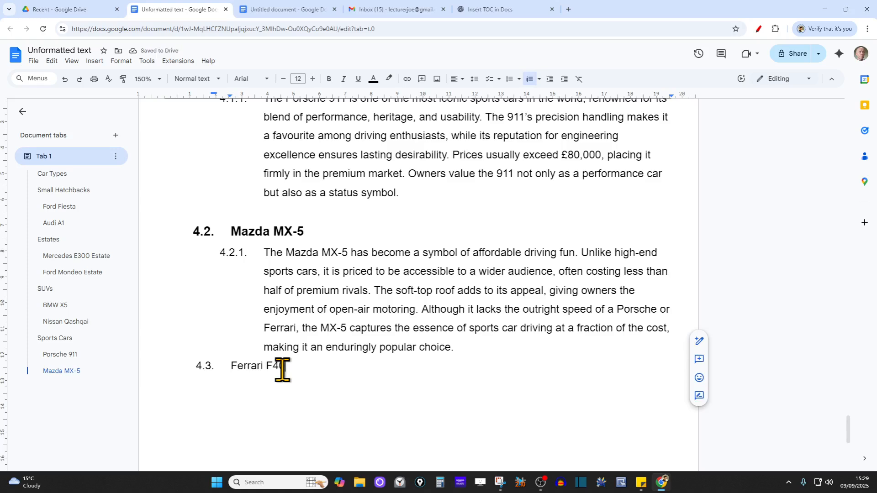
{"action": "key", "text": "Return"}
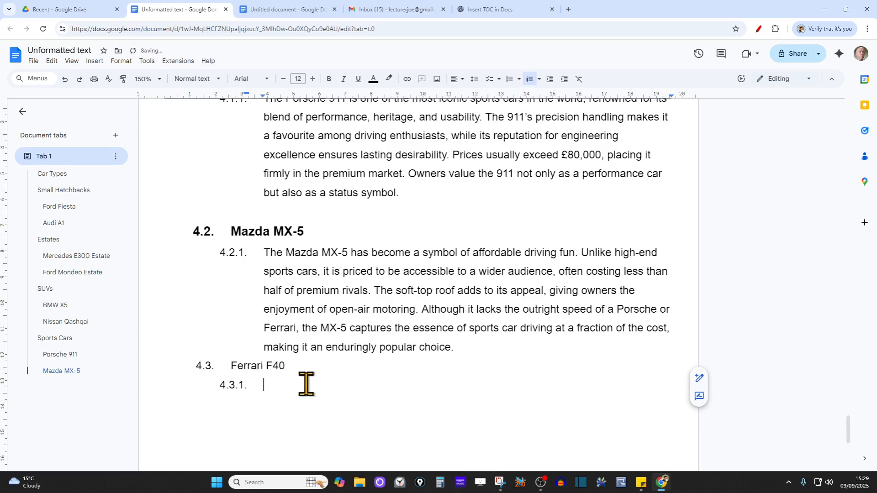
Apply Heading 2 to the Ferrari F40 line and enter "The Ferrari F40 is extremely fast" as its paragraph
{"action": "left_click_drag", "start_coordinate": [291, 364], "coordinate": [199, 367]}
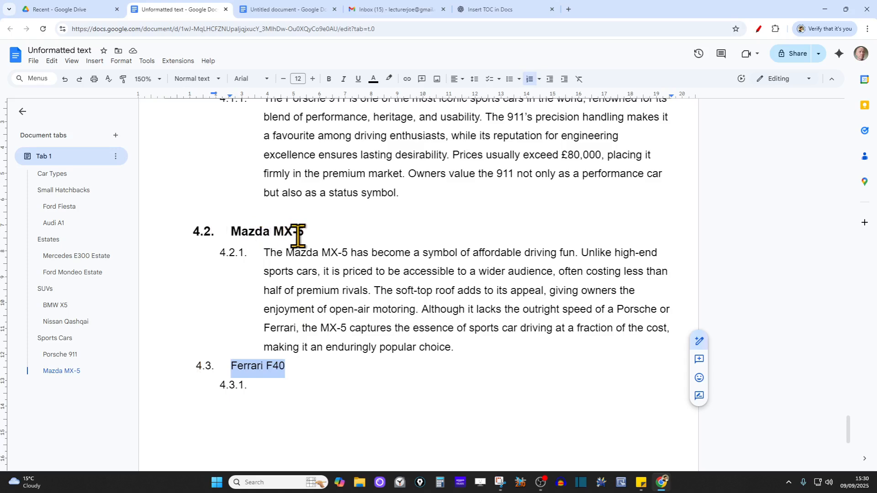
{"action": "left_click", "coordinate": [307, 368]}
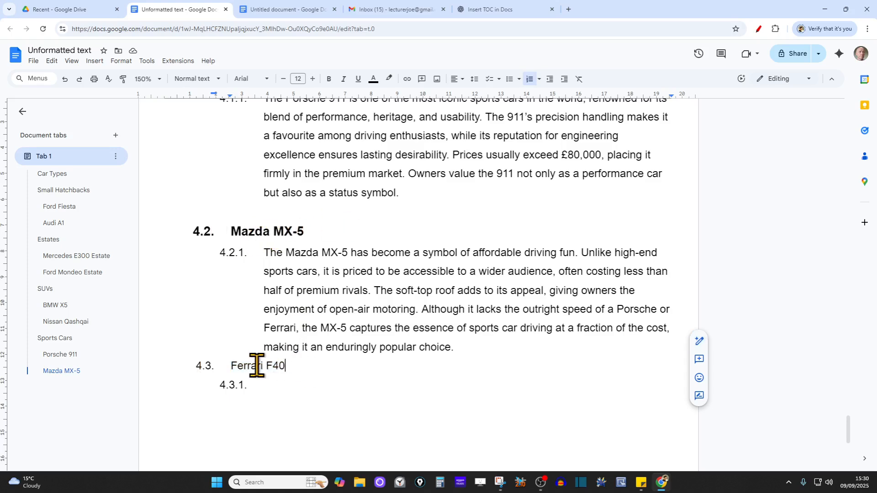
{"action": "left_click_drag", "start_coordinate": [283, 365], "coordinate": [231, 366]}
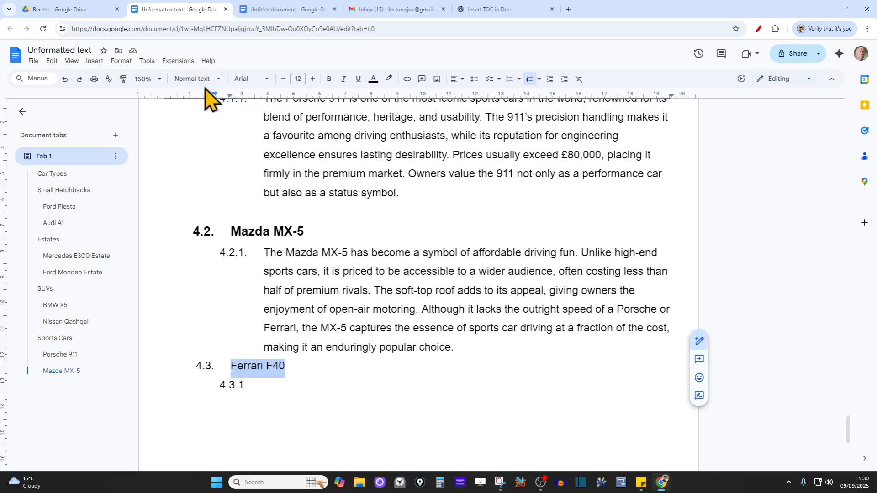
{"action": "left_click", "coordinate": [218, 80]}
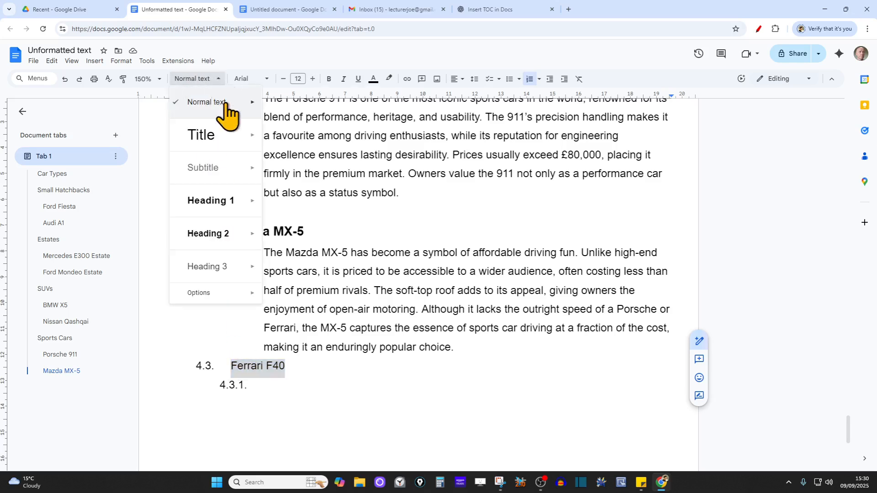
{"action": "left_click", "coordinate": [221, 234]}
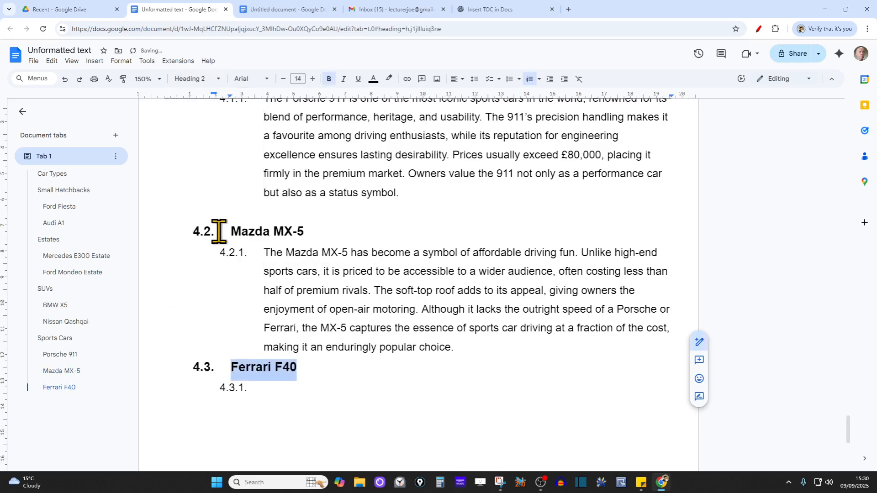
{"action": "left_click", "coordinate": [323, 393]}
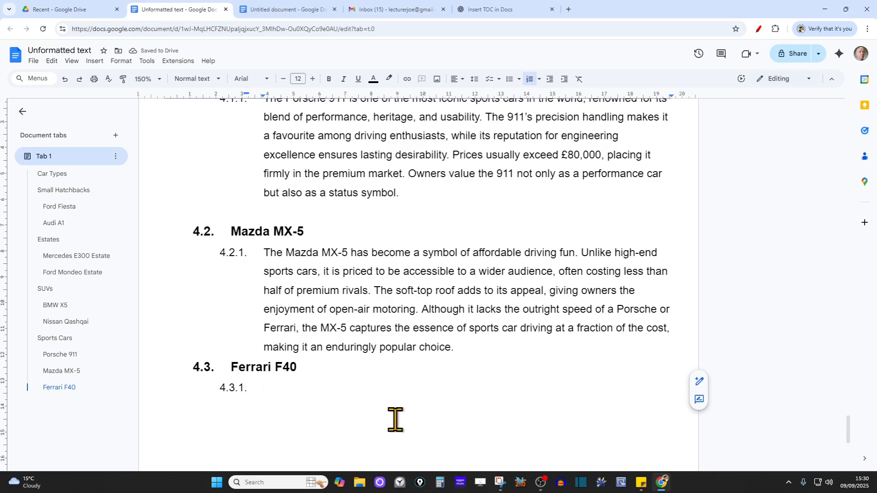
{"action": "type", "text": "Th"}
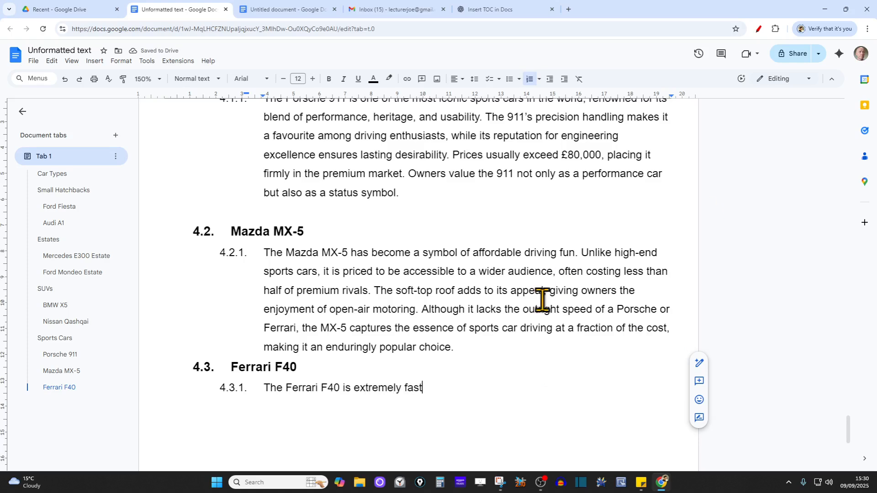
Update the table of contents to include the new Ferrari F40 heading
{"action": "scroll", "coordinate": [437, 331], "scroll_direction": "up", "scroll_amount": 3}
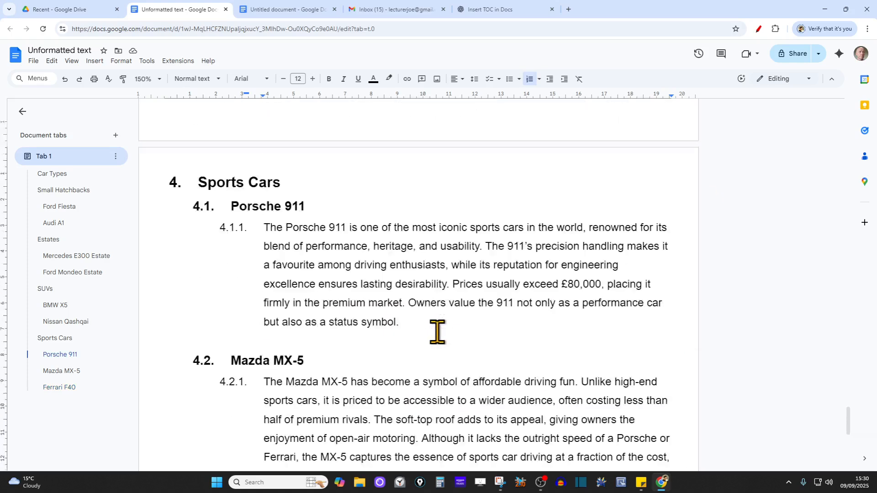
{"action": "scroll", "coordinate": [437, 331], "scroll_direction": "up", "scroll_amount": 20}
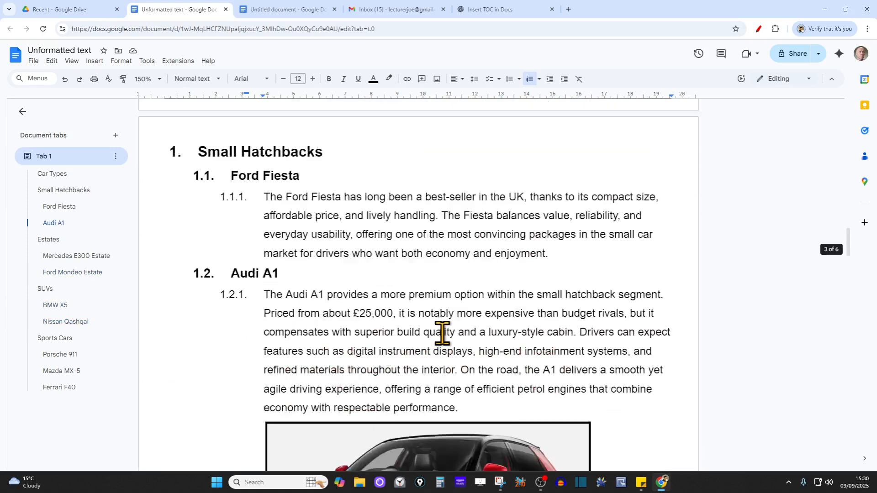
{"action": "scroll", "coordinate": [442, 334], "scroll_direction": "up", "scroll_amount": 10}
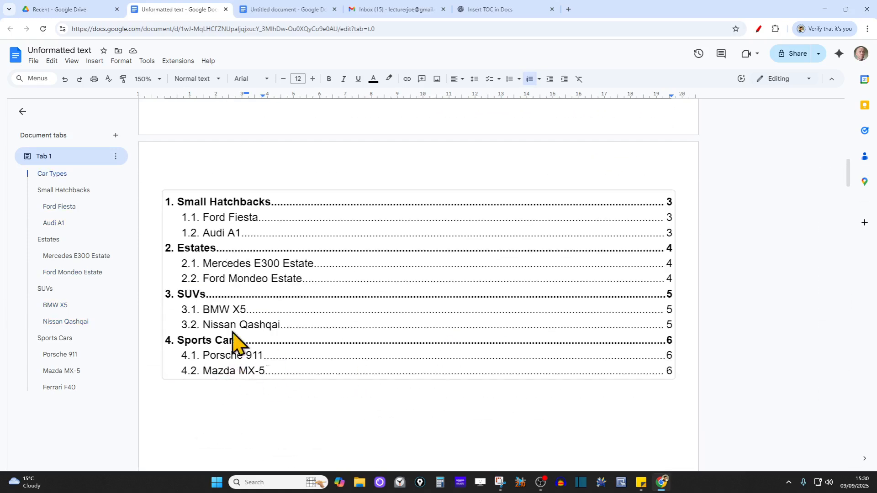
{"action": "left_click", "coordinate": [359, 313]}
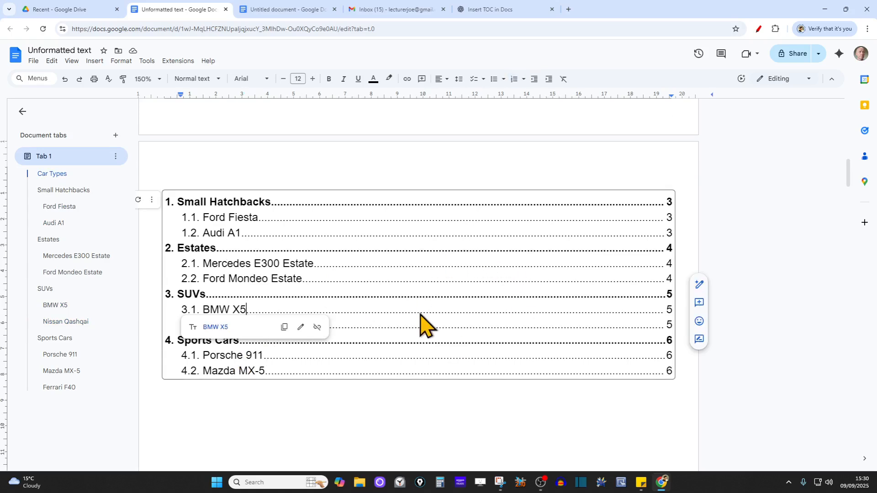
{"action": "left_click", "coordinate": [139, 200]}
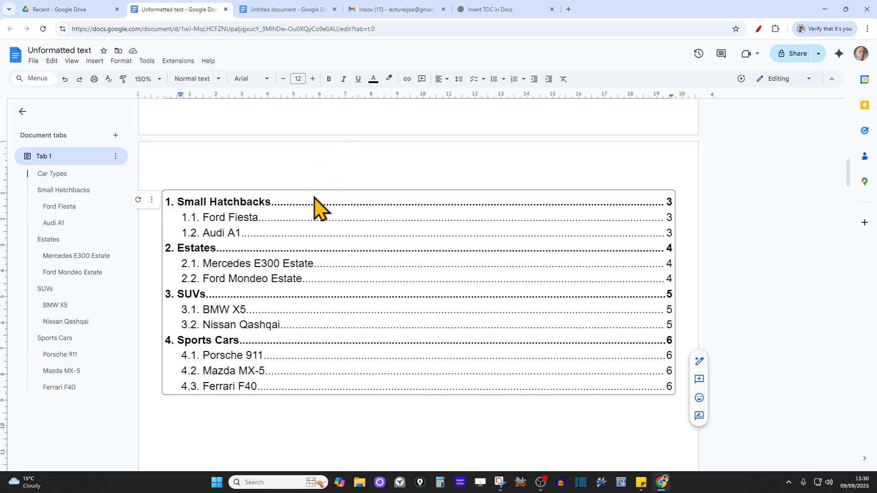
Circle the Small Hatchbacks, Ford Fiesta and Audi A1 entries and the page numbers in red, and exit the drawing overlay
{"action": "left_click", "coordinate": [758, 30]}
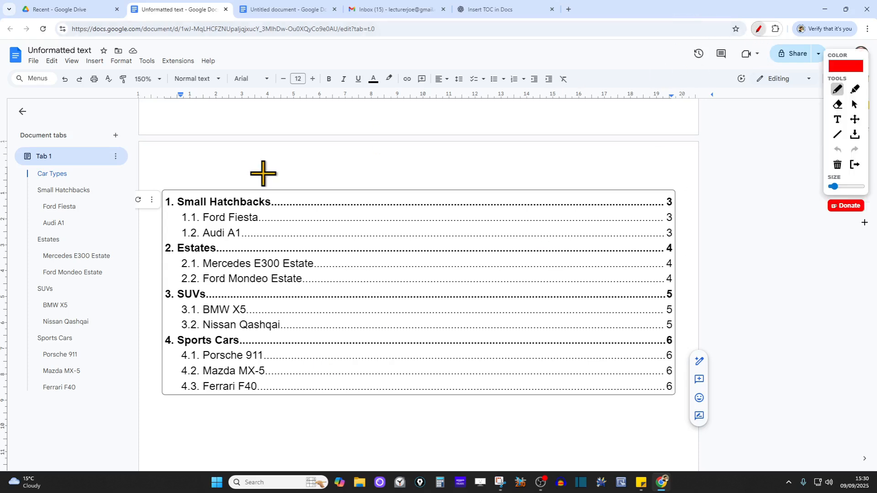
{"action": "mouse_move", "coordinate": [223, 187]}
{"action": "left_mouse_down"}
{"action": "mouse_move", "coordinate": [169, 197]}
{"action": "mouse_move", "coordinate": [236, 207]}
{"action": "mouse_move", "coordinate": [237, 182]}
{"action": "mouse_move", "coordinate": [208, 187]}
{"action": "mouse_move", "coordinate": [235, 217]}
{"action": "mouse_move", "coordinate": [266, 218]}
{"action": "mouse_move", "coordinate": [227, 227]}
{"action": "mouse_move", "coordinate": [217, 239]}
{"action": "mouse_move", "coordinate": [241, 227]}
{"action": "left_mouse_up"}
{"action": "mouse_move", "coordinate": [658, 186]}
{"action": "left_mouse_down"}
{"action": "mouse_move", "coordinate": [660, 411]}
{"action": "mouse_move", "coordinate": [683, 180]}
{"action": "mouse_move", "coordinate": [656, 174]}
{"action": "left_mouse_up"}
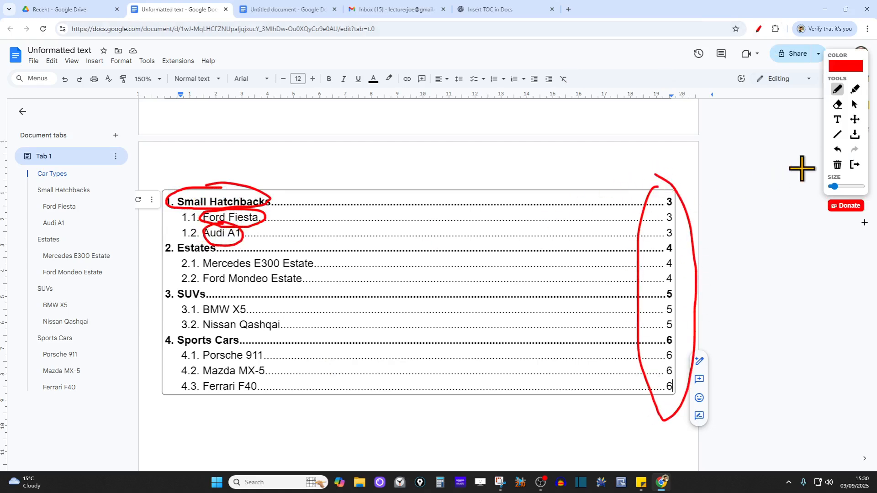
{"action": "left_click", "coordinate": [855, 165]}
Look through the section pages that follow the table of contents
{"action": "scroll", "coordinate": [498, 310], "scroll_direction": "down", "scroll_amount": 10}
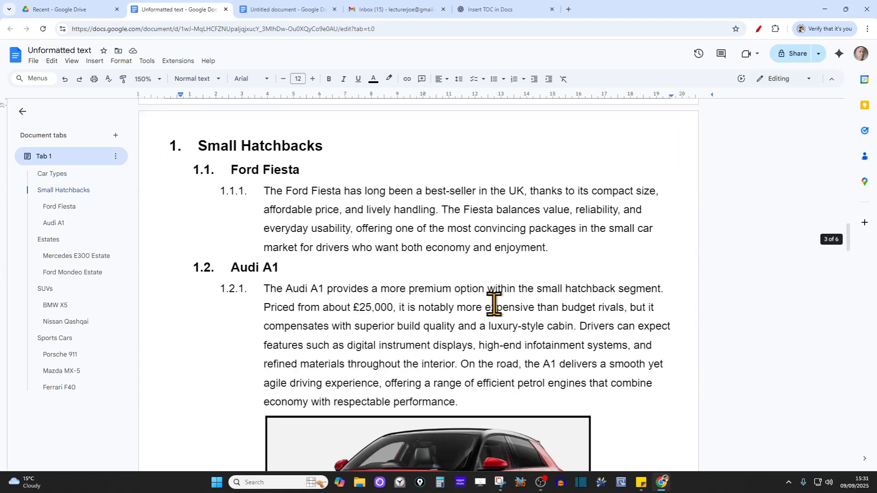
{"action": "scroll", "coordinate": [604, 305], "scroll_direction": "down", "scroll_amount": 5}
{"action": "scroll", "coordinate": [604, 304], "scroll_direction": "down", "scroll_amount": 8}
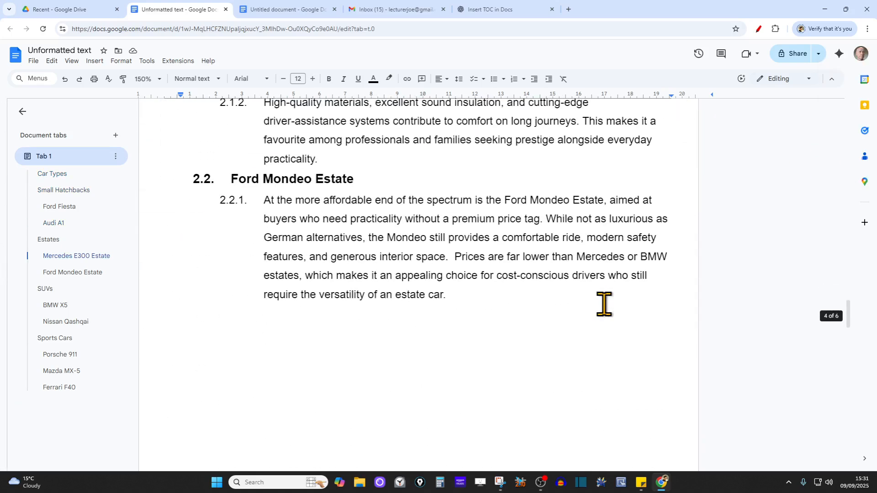